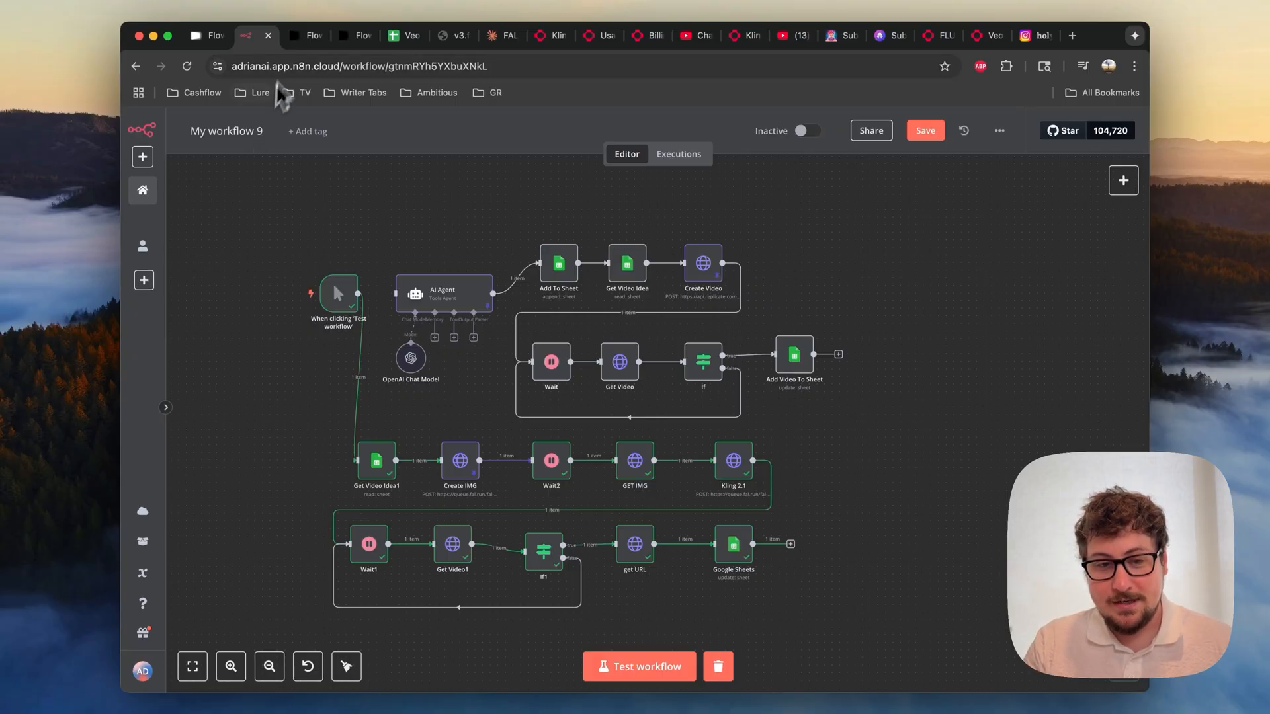
# Switch to the Flow project Jun 03 - 2312 and examine the video generation models and the credit cost per generation
pyautogui.hotkey('ctrl', 'Tab')
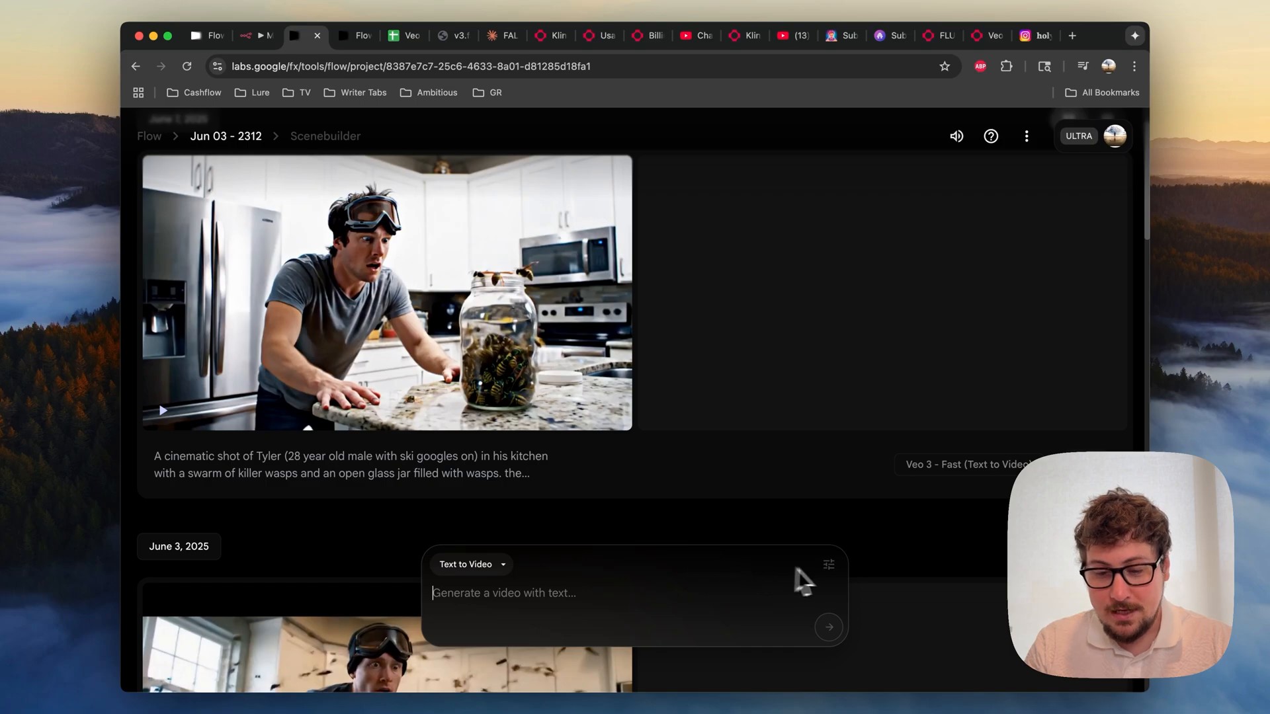
pyautogui.click(829, 566)
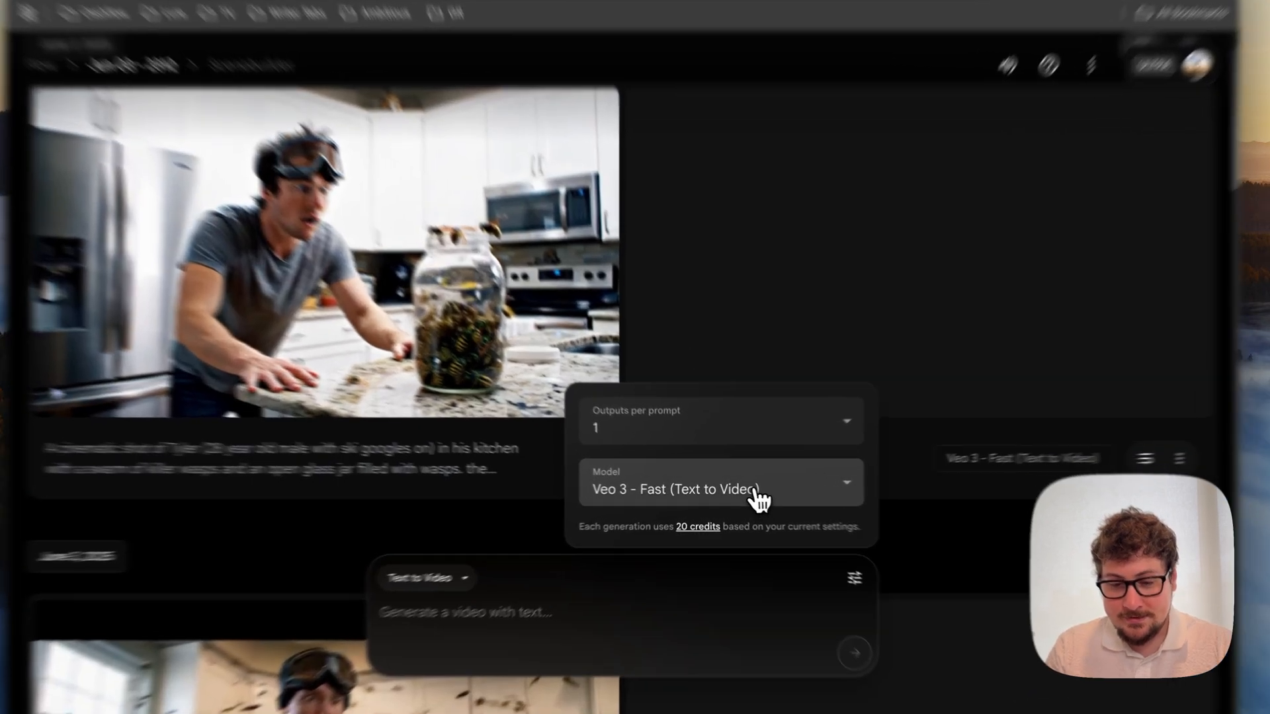
pyautogui.click(744, 491)
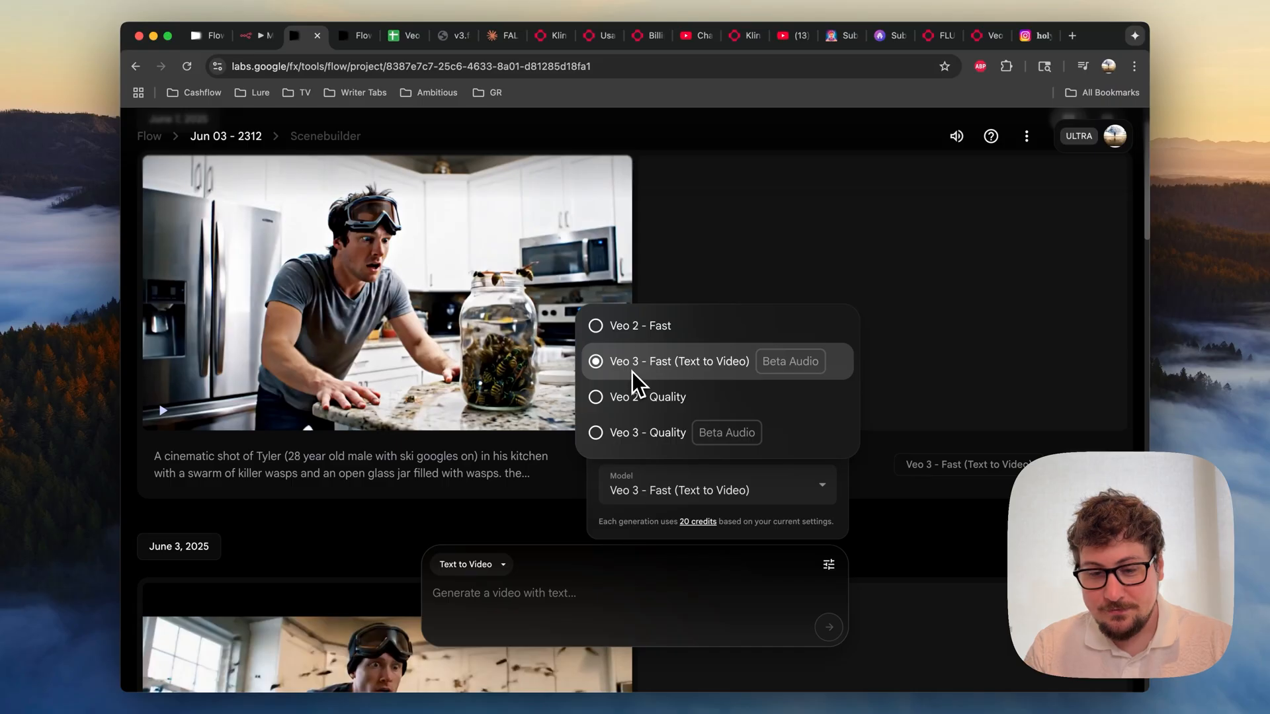
pyautogui.click(730, 521)
pyautogui.moveTo(664, 522); pyautogui.dragTo(751, 522)
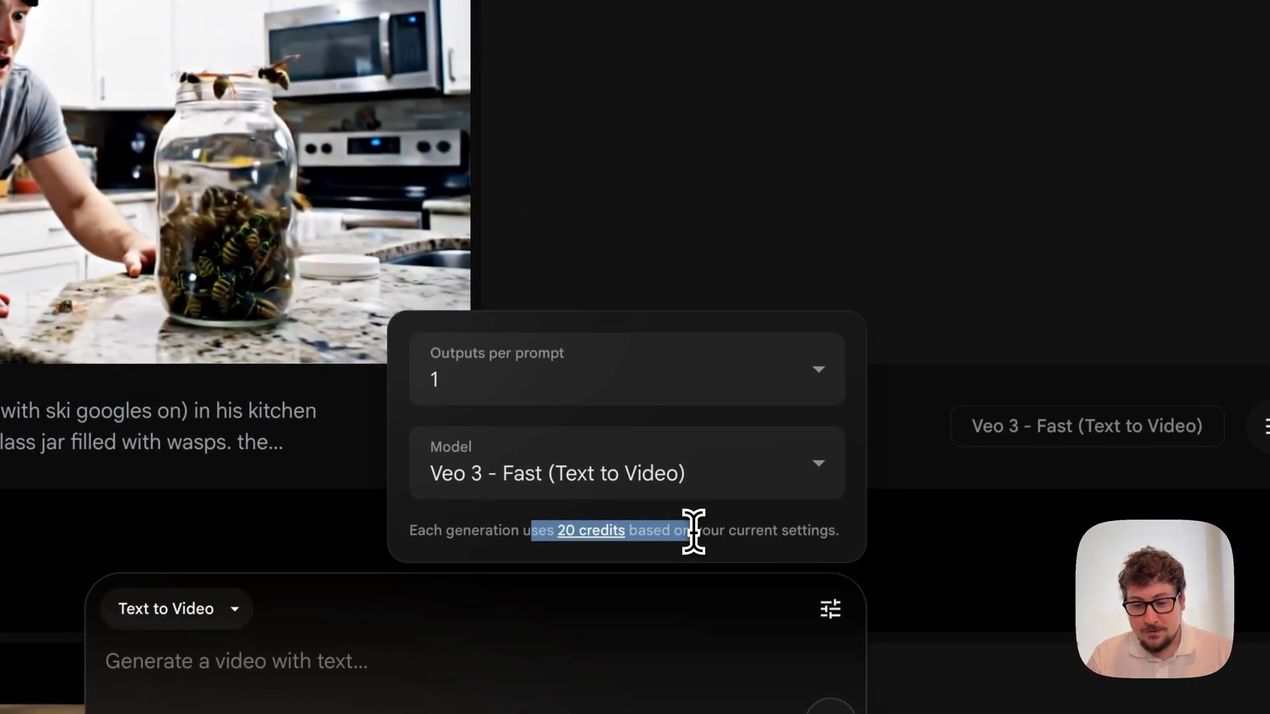
pyautogui.click(693, 531)
pyautogui.click(622, 473)
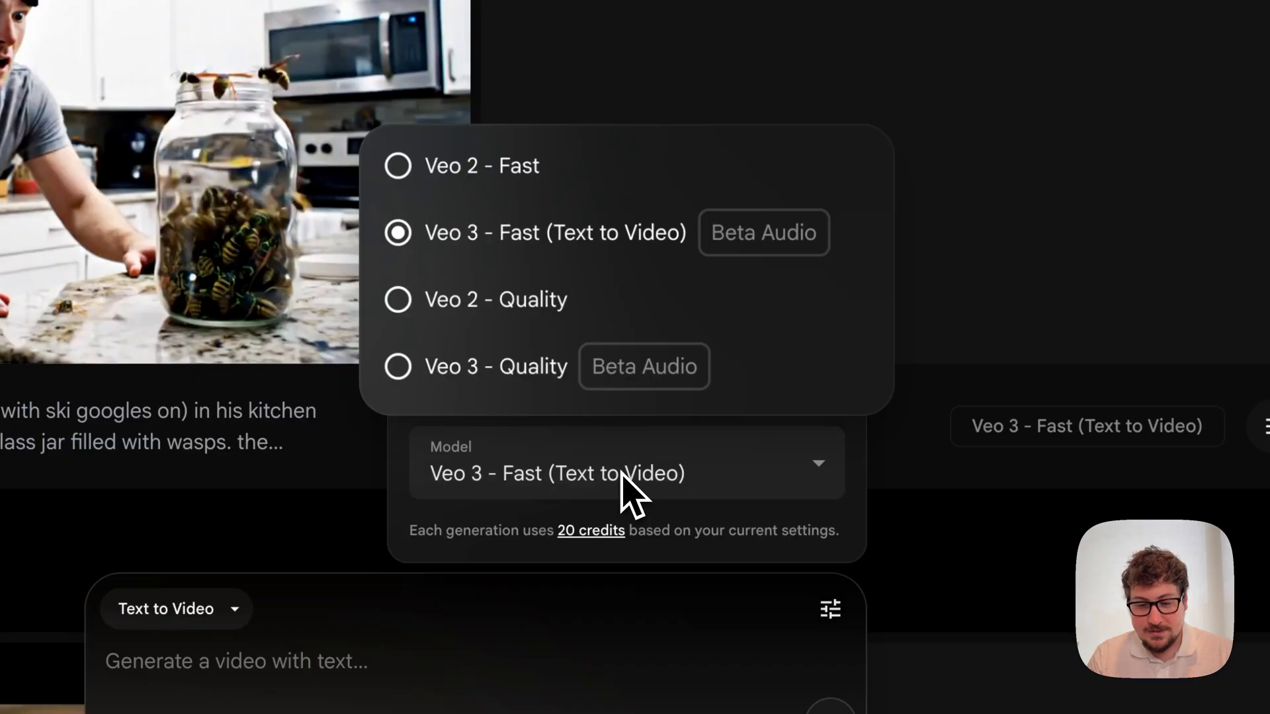
pyautogui.click(505, 388)
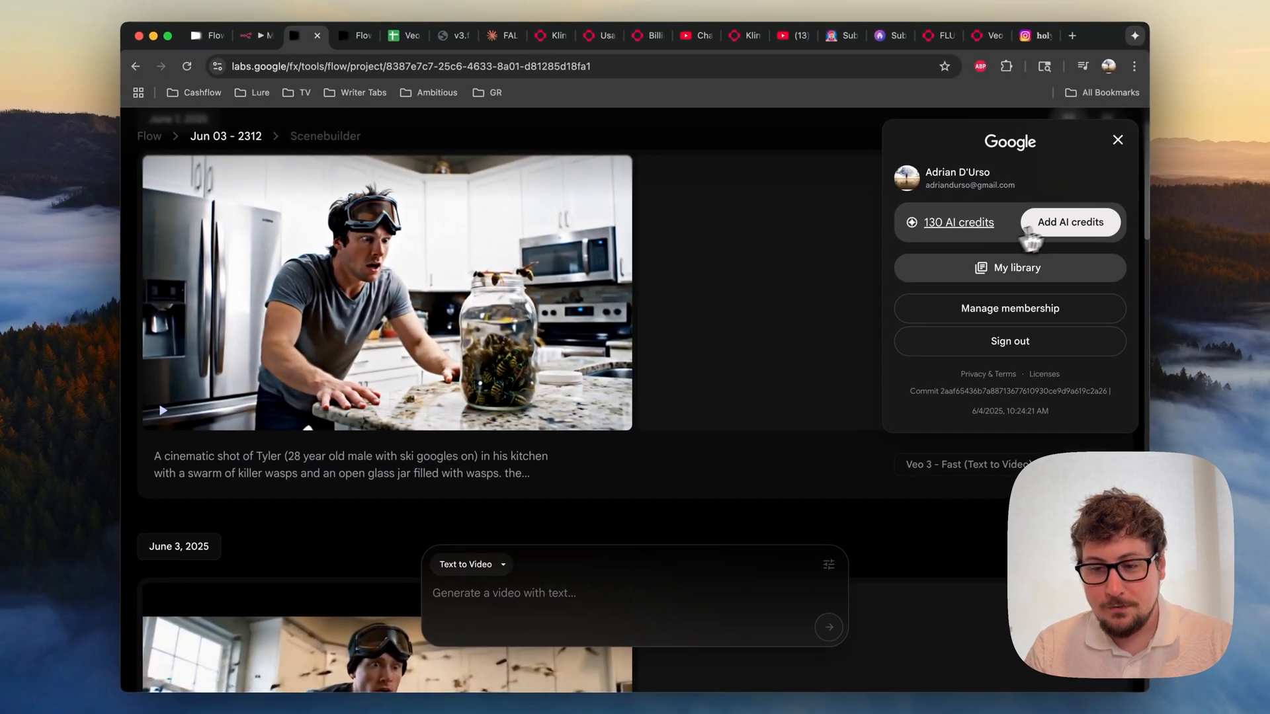
# View the purchase options for additional AI credits, then close the Google One page
pyautogui.click(1057, 223)
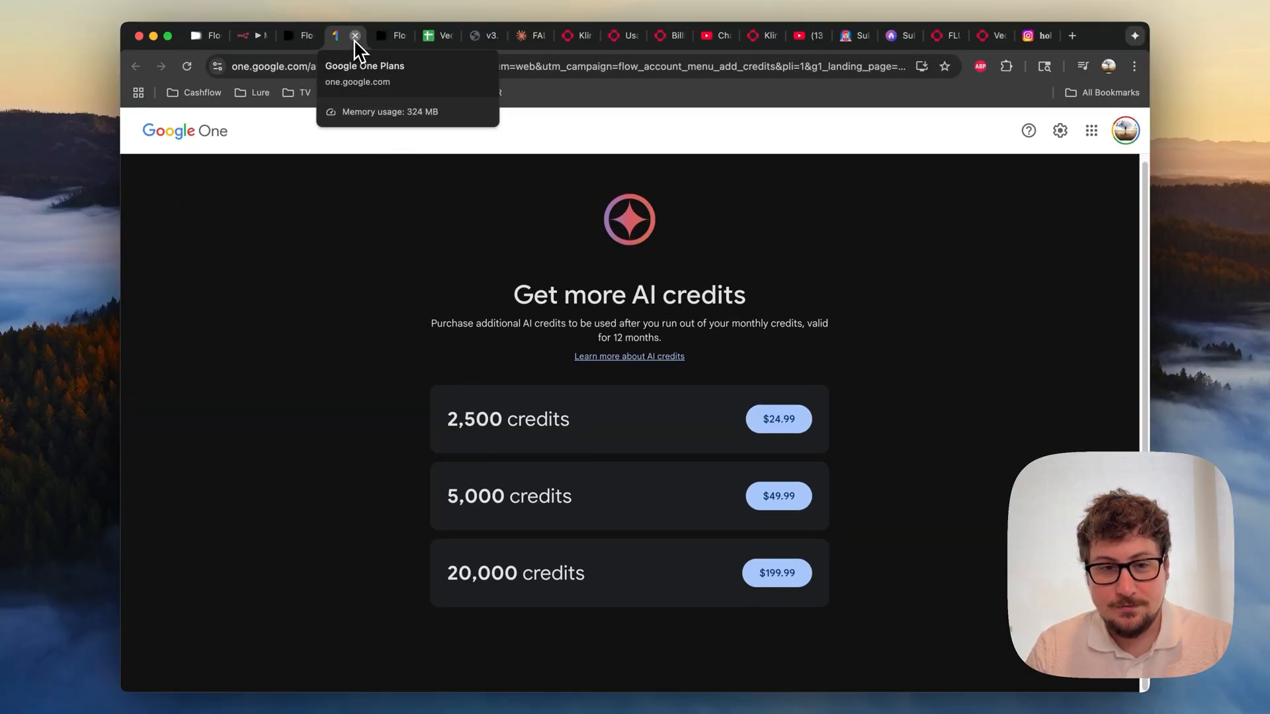
pyautogui.click(356, 37)
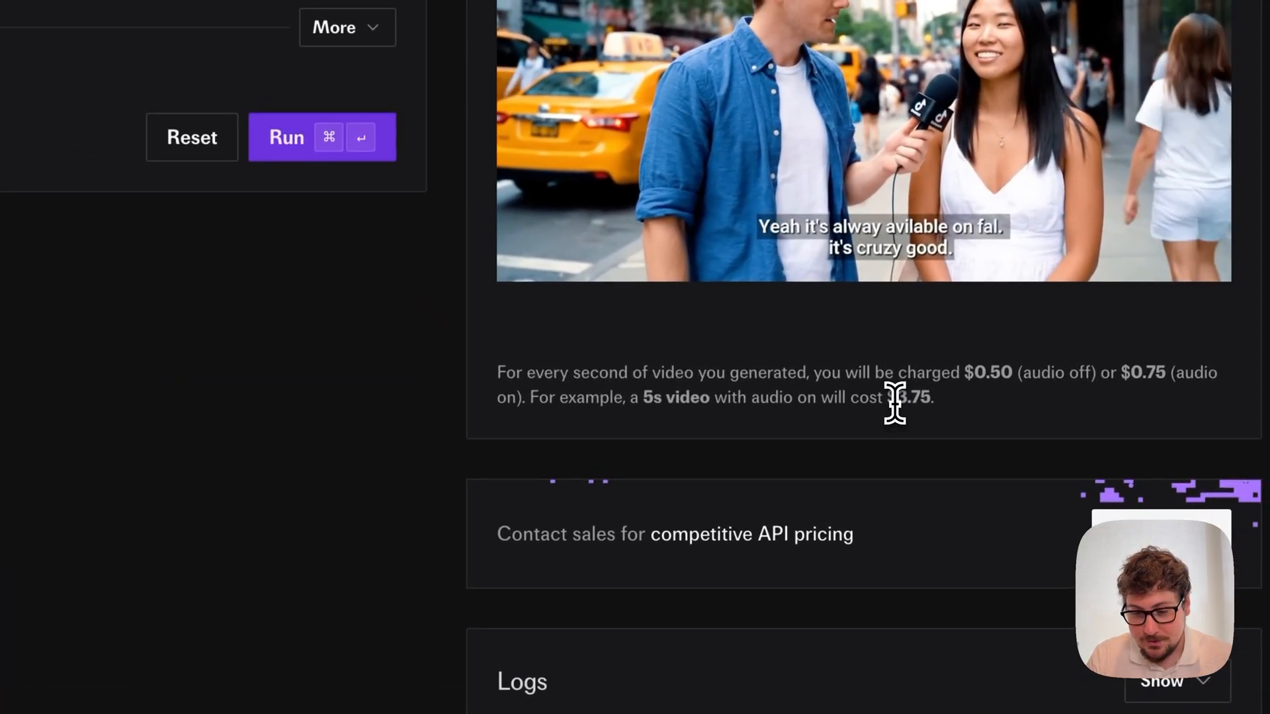
# Examine the per-second and 5s video pricing of the Veo 3 model on fal.ai
pyautogui.moveTo(895, 404); pyautogui.dragTo(935, 404)
pyautogui.scroll(1, 938, 406)
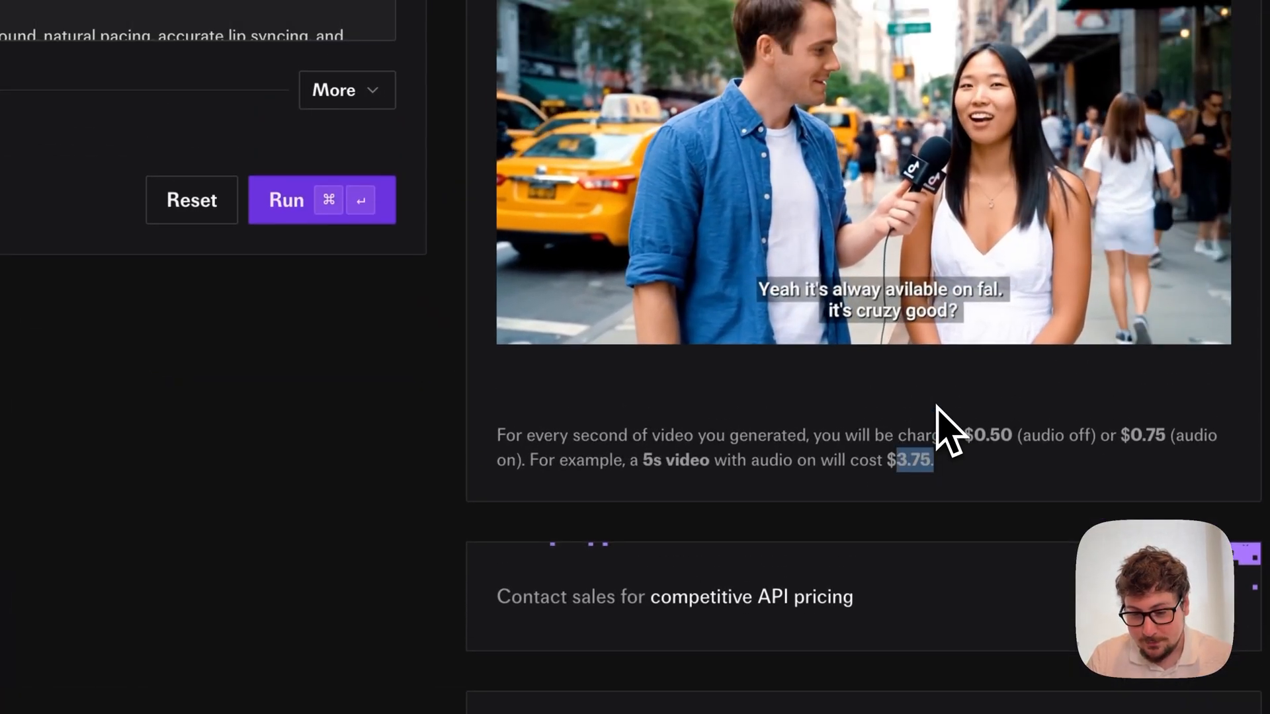
pyautogui.click(973, 432)
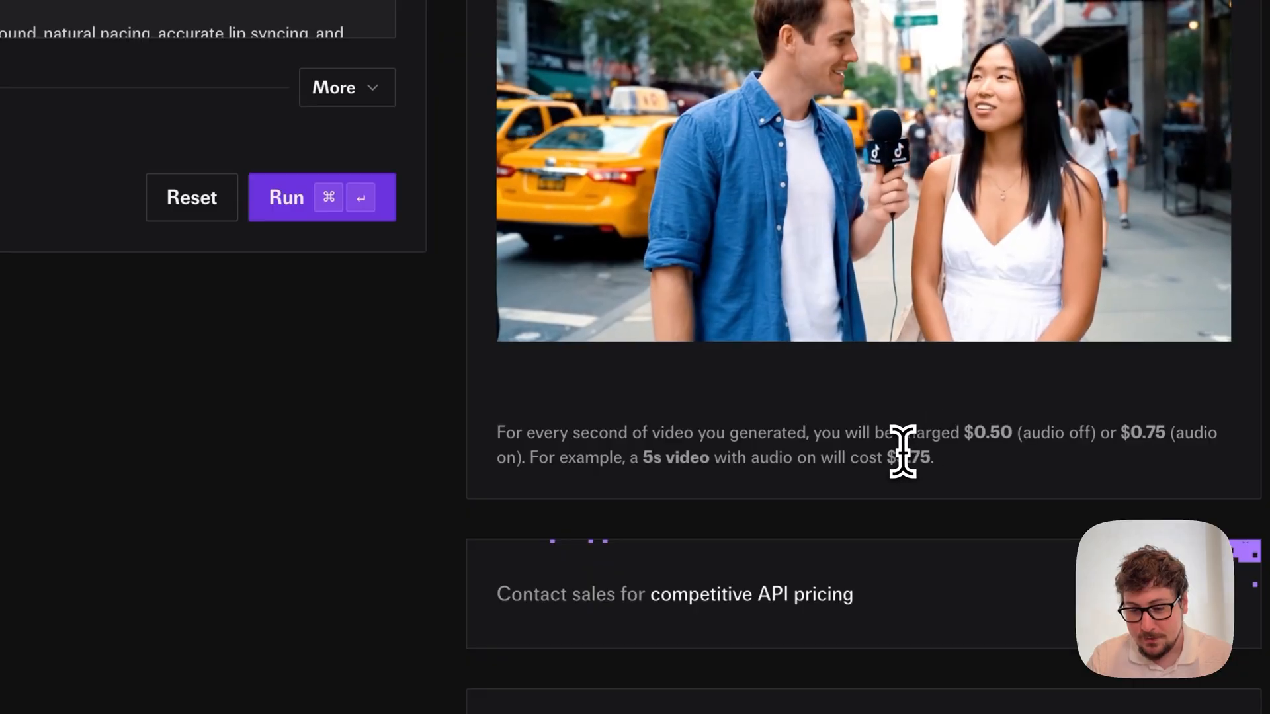
pyautogui.scroll(-2, 901, 447)
pyautogui.scroll(2, 771, 312)
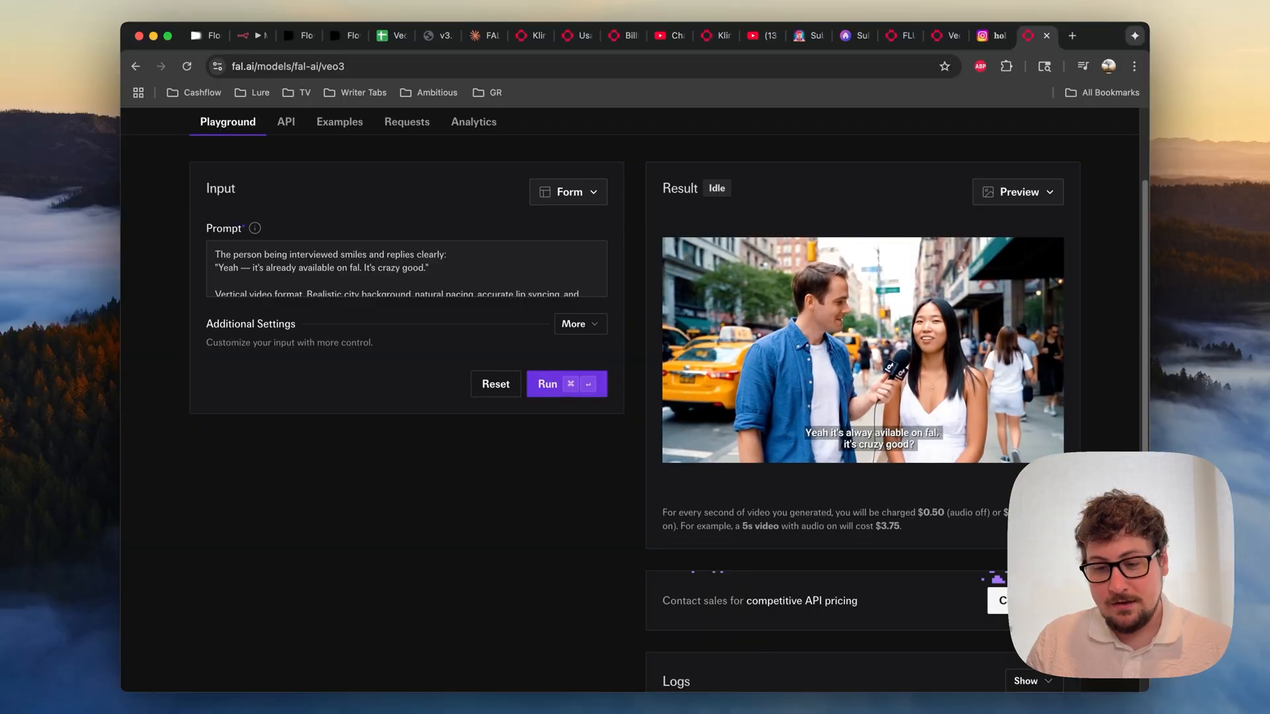
# Return to the Flow project Jun 03 - 2312, dismiss the generation settings and play the first June 3, 2025 wasp video
pyautogui.press('super+3')
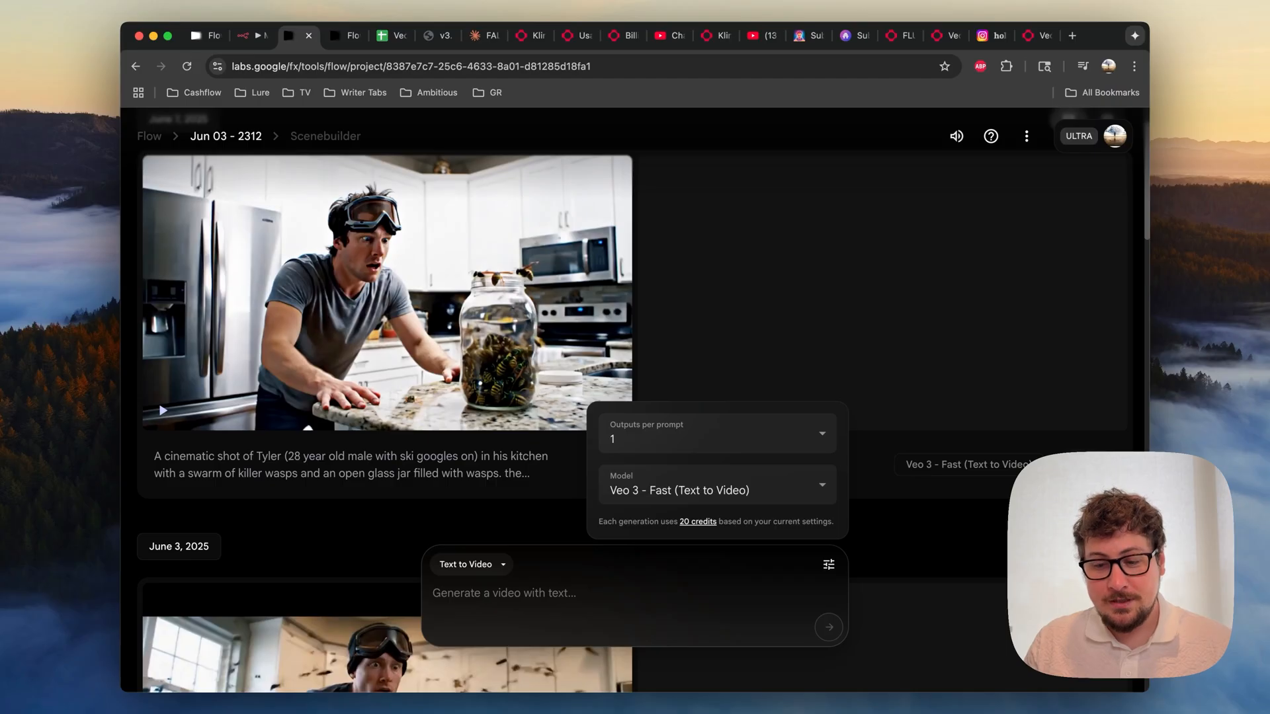
pyautogui.click(686, 311)
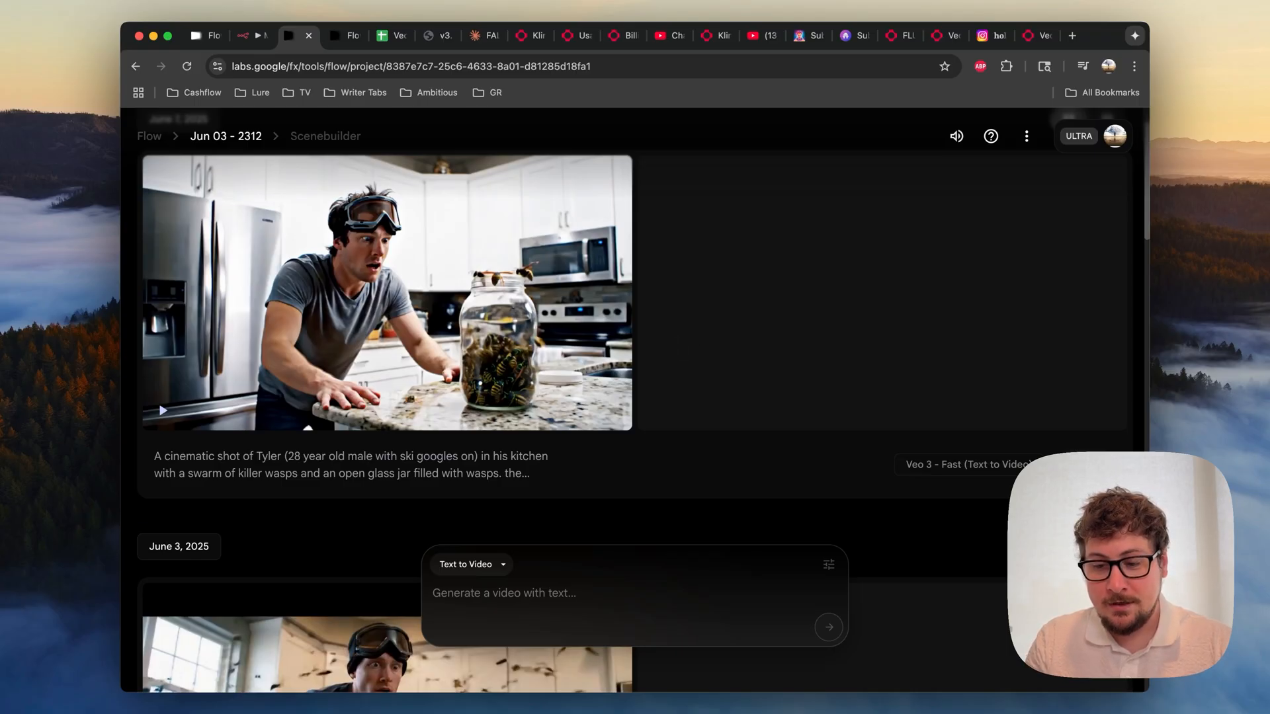
pyautogui.scroll(-5, 595, 357)
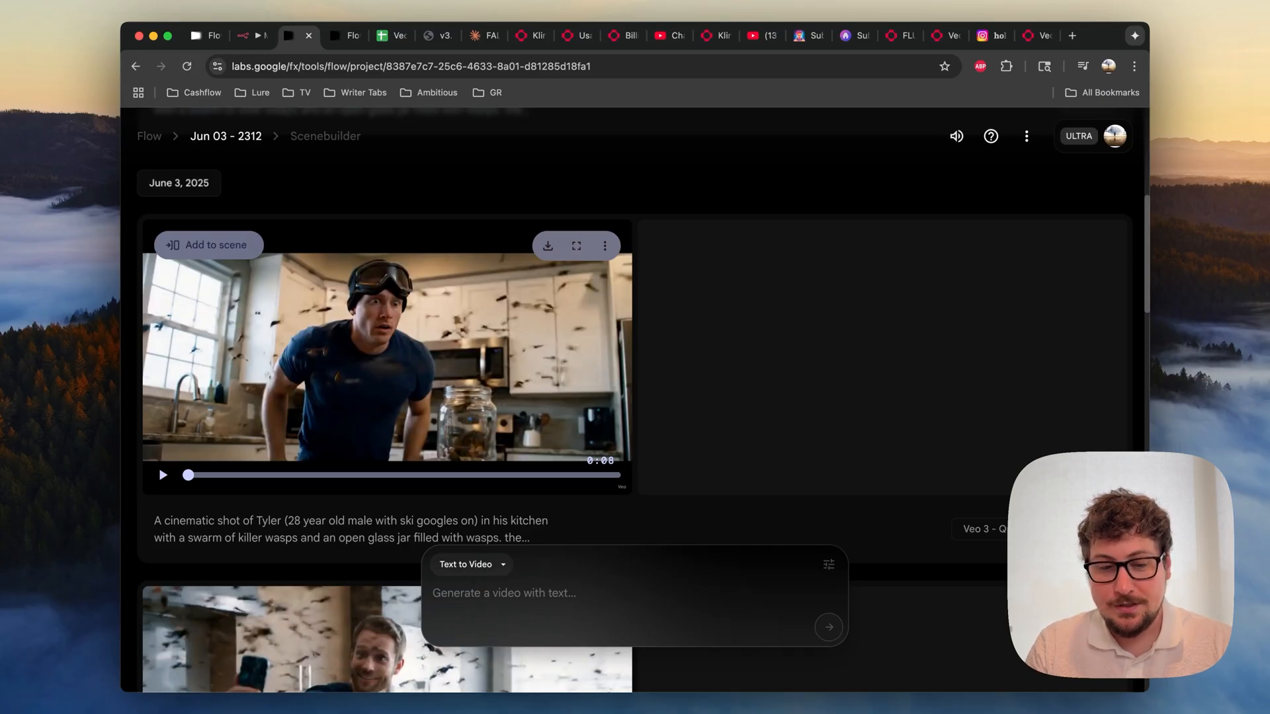
pyautogui.click(164, 475)
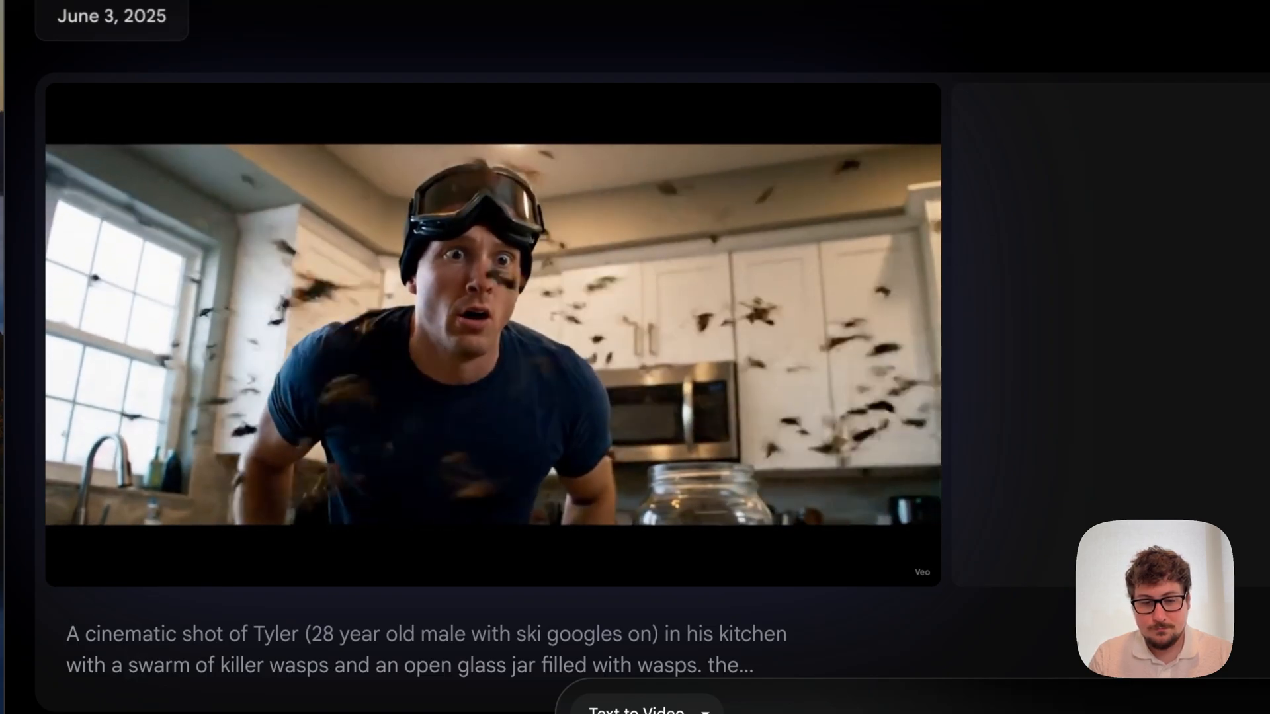
pyautogui.click(86, 549)
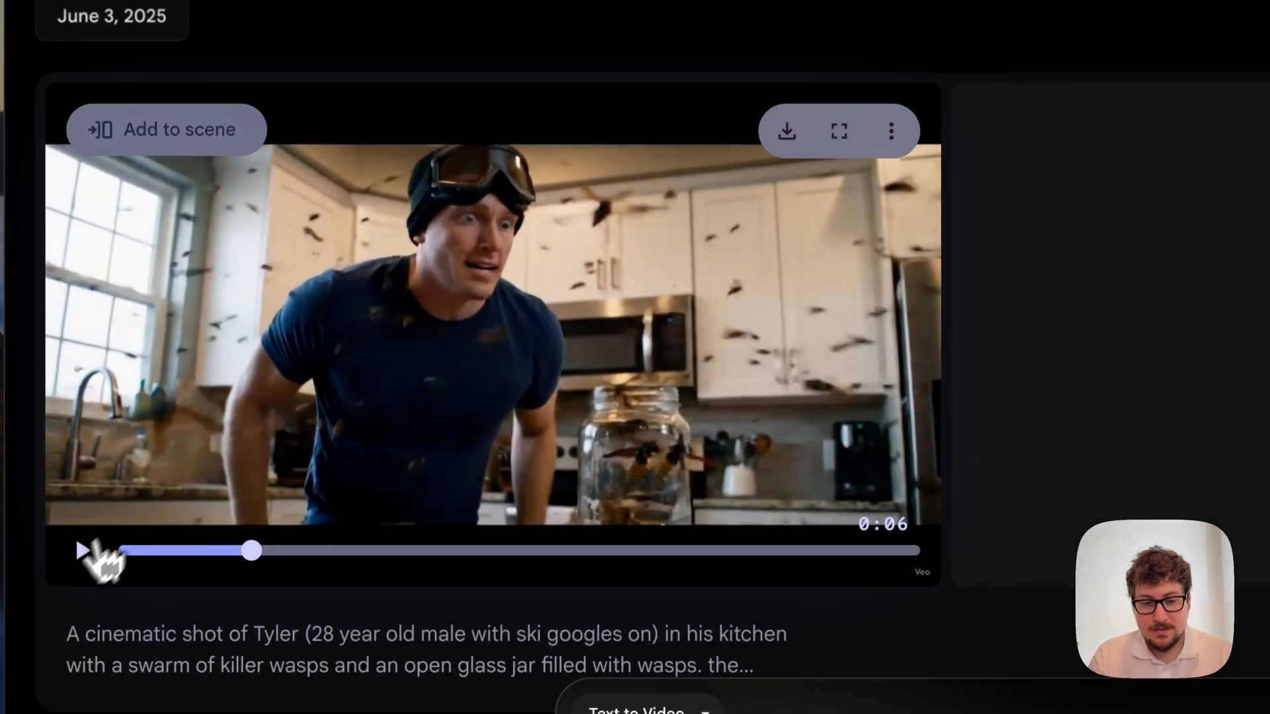
# Play the June 7, 2025 Veo 3 - Fast version of the wasp video to compare its quality
pyautogui.scroll(5, 224, 417)
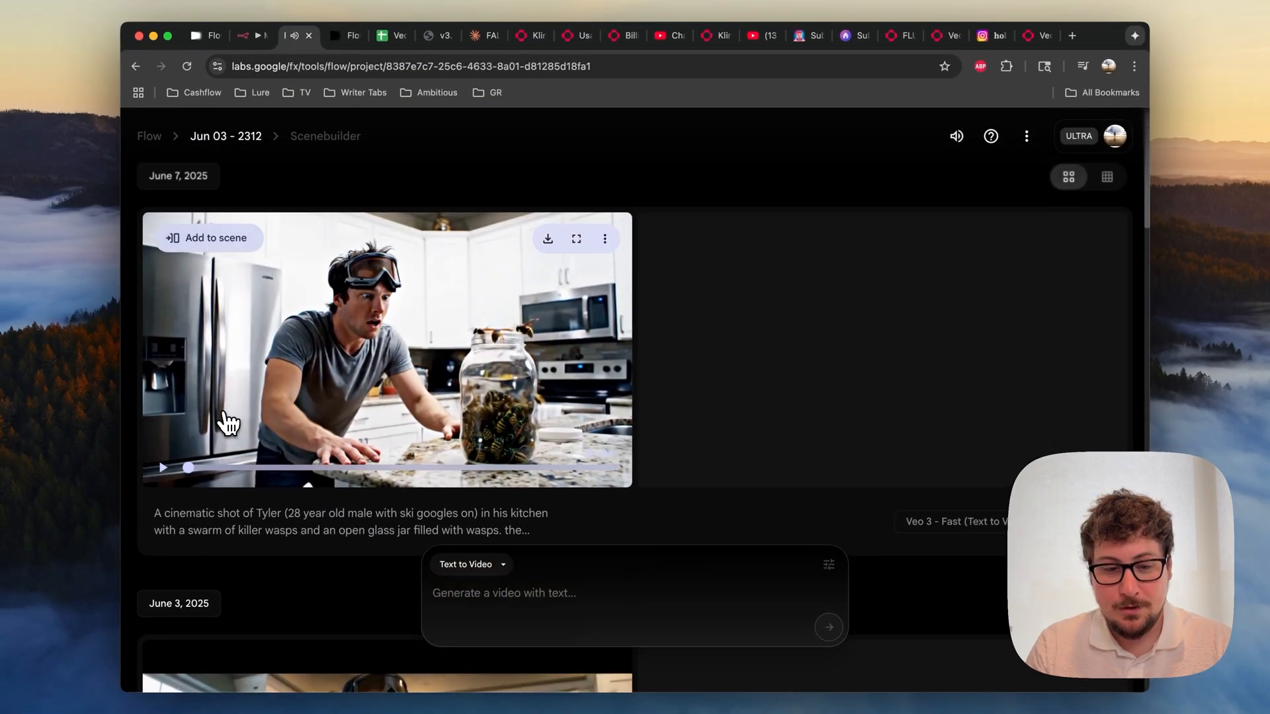
pyautogui.scroll(1, 224, 417)
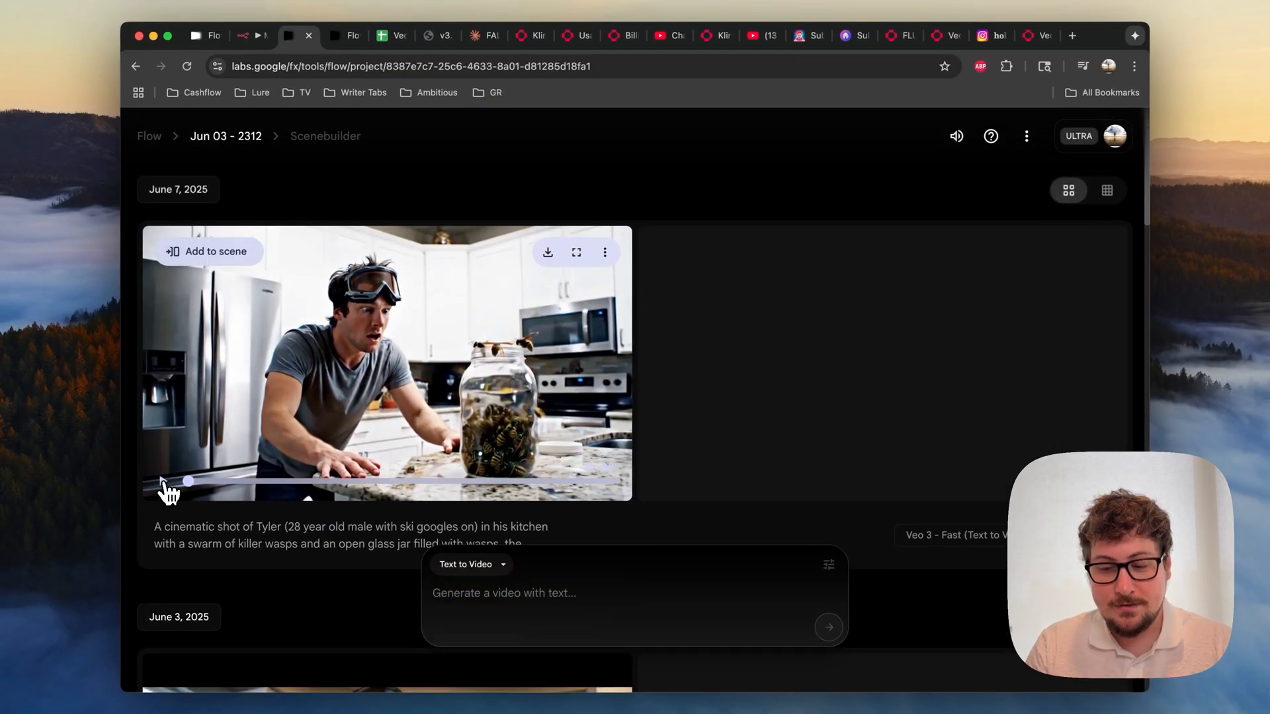
pyautogui.click(166, 489)
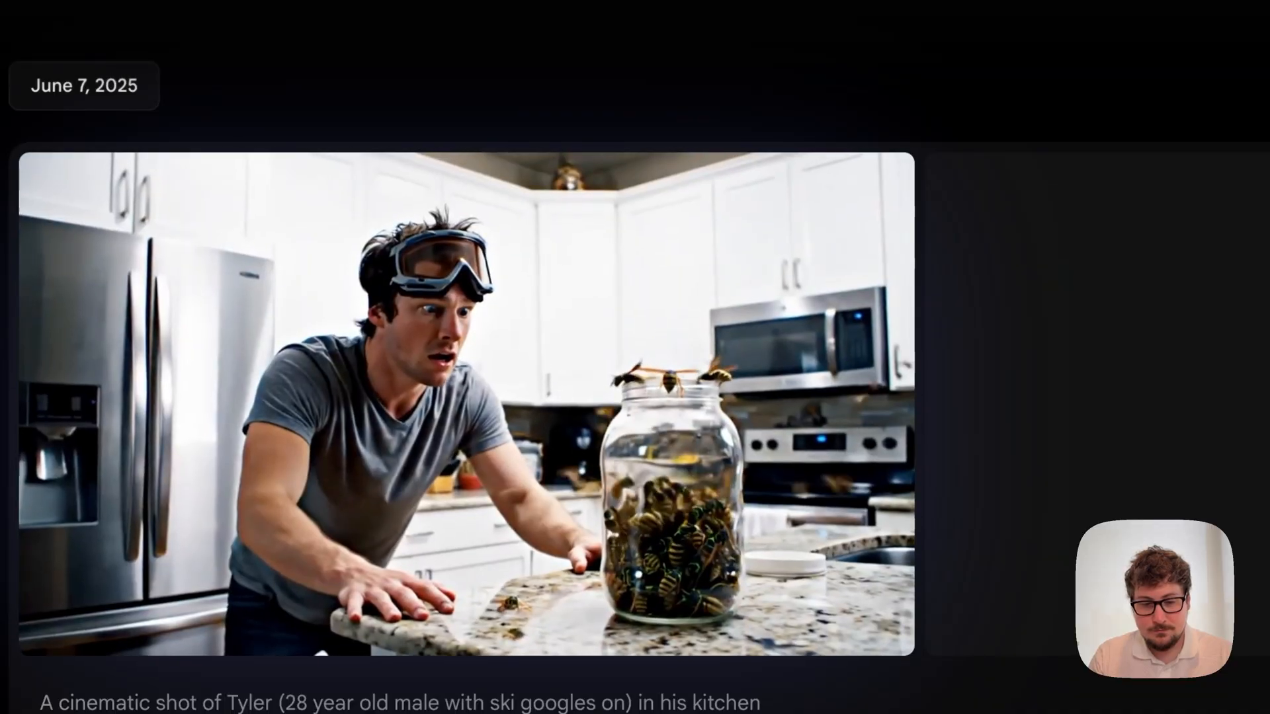
pyautogui.click(55, 620)
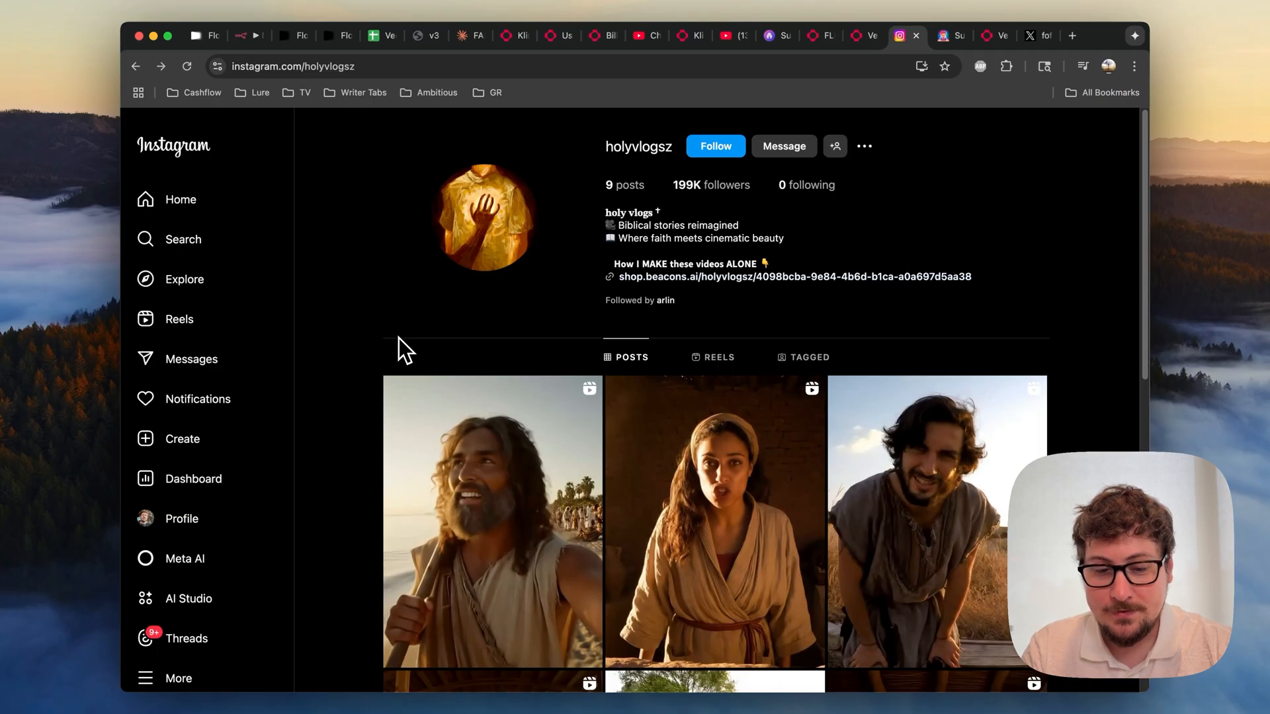
# Look through the holyvlogsz Instagram profile, checking its video posts and follower count
pyautogui.scroll(-2, 396, 336)
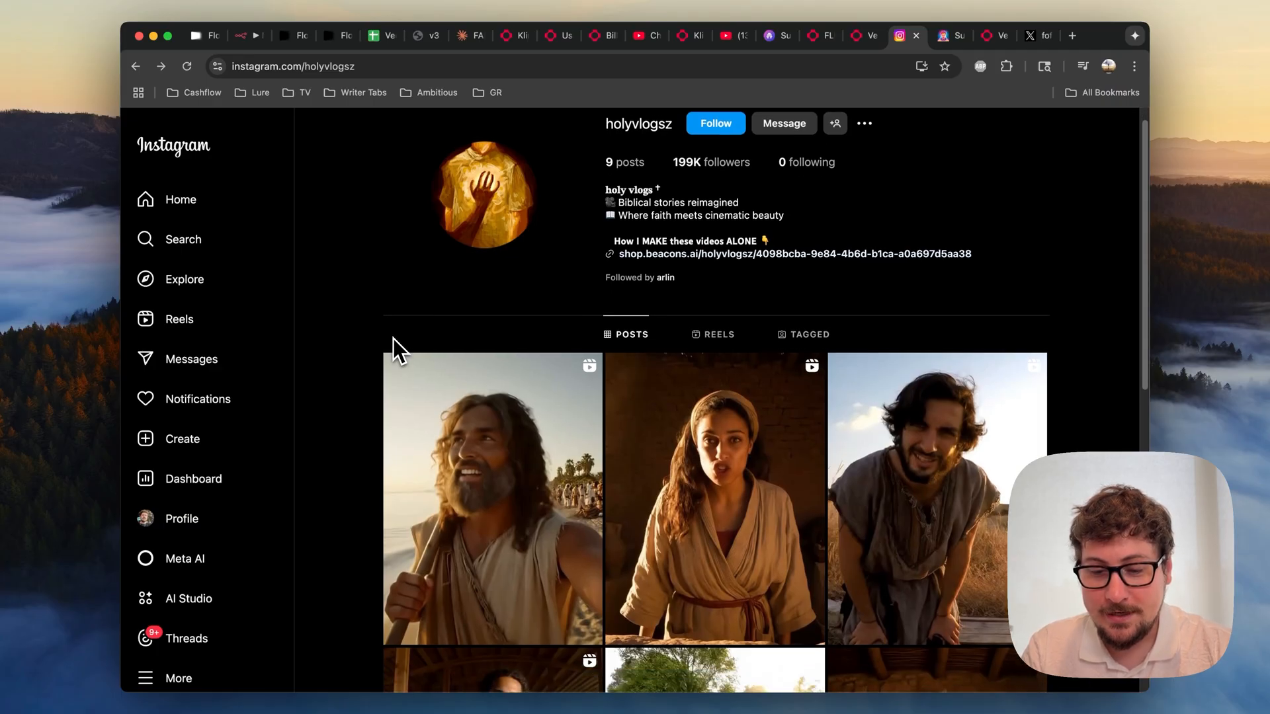
pyautogui.scroll(-5, 348, 364)
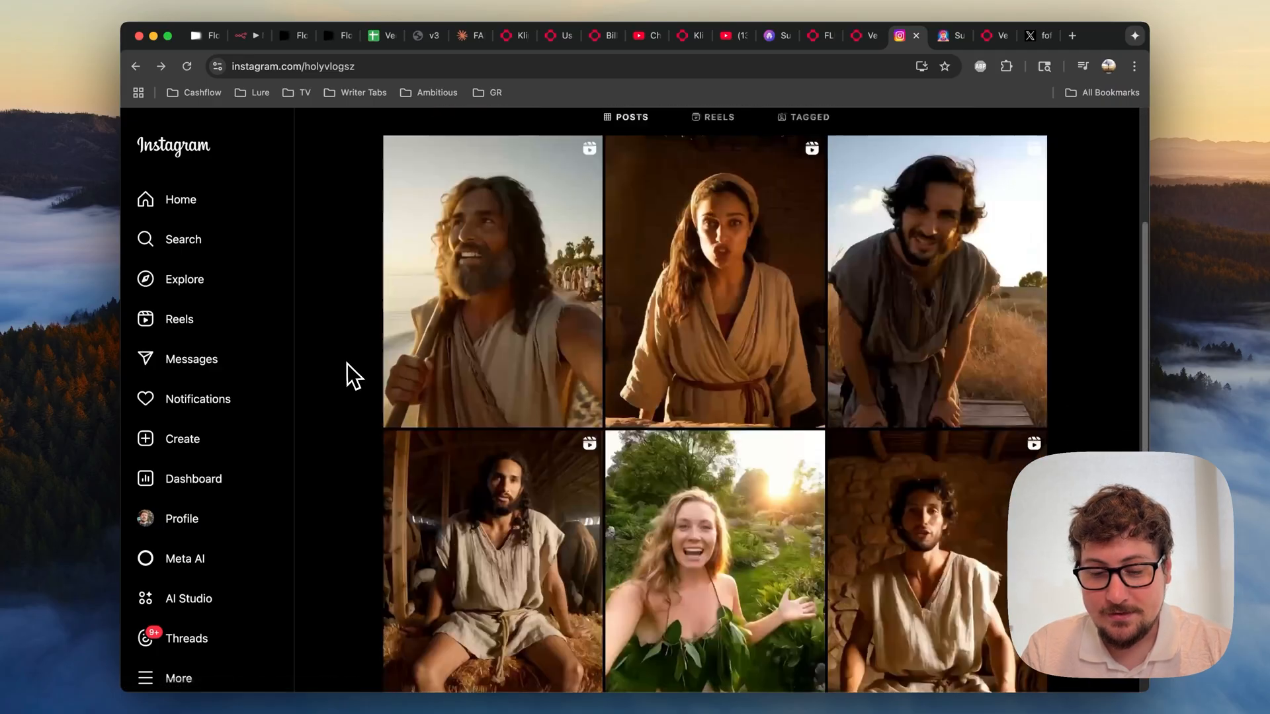
pyautogui.scroll(6, 346, 377)
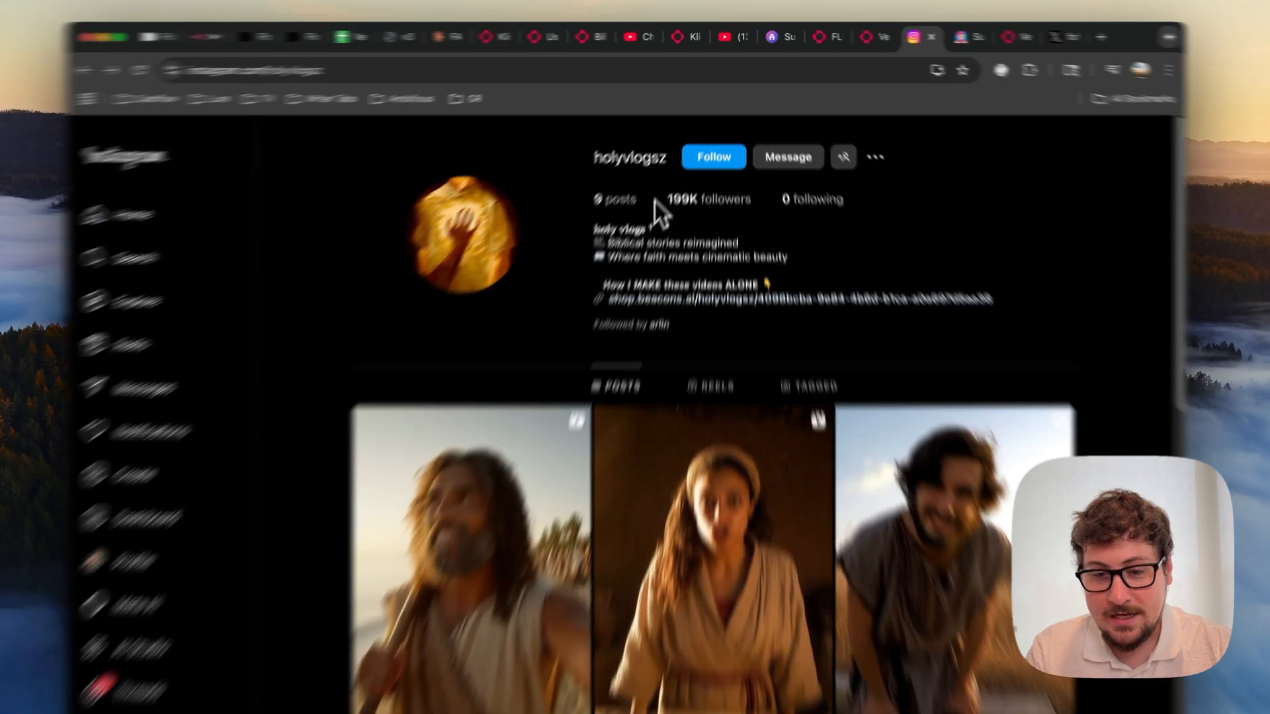
pyautogui.moveTo(673, 186); pyautogui.dragTo(746, 186)
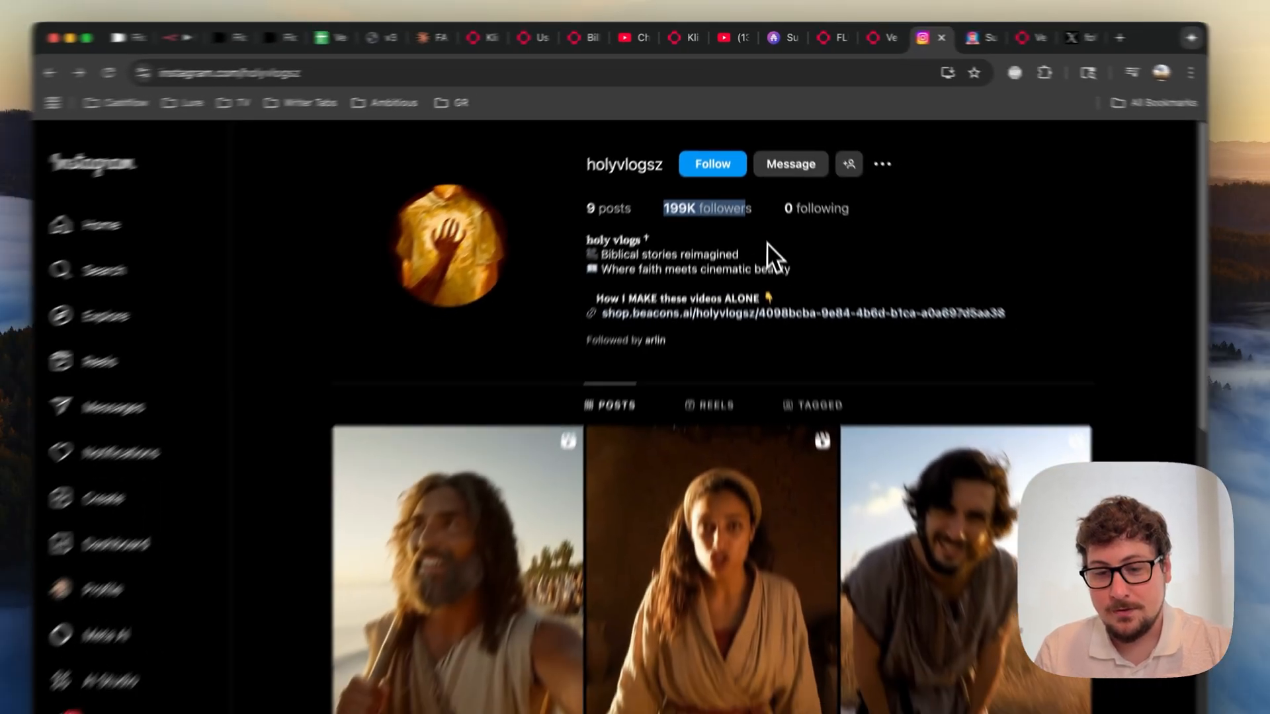
pyautogui.click(784, 379)
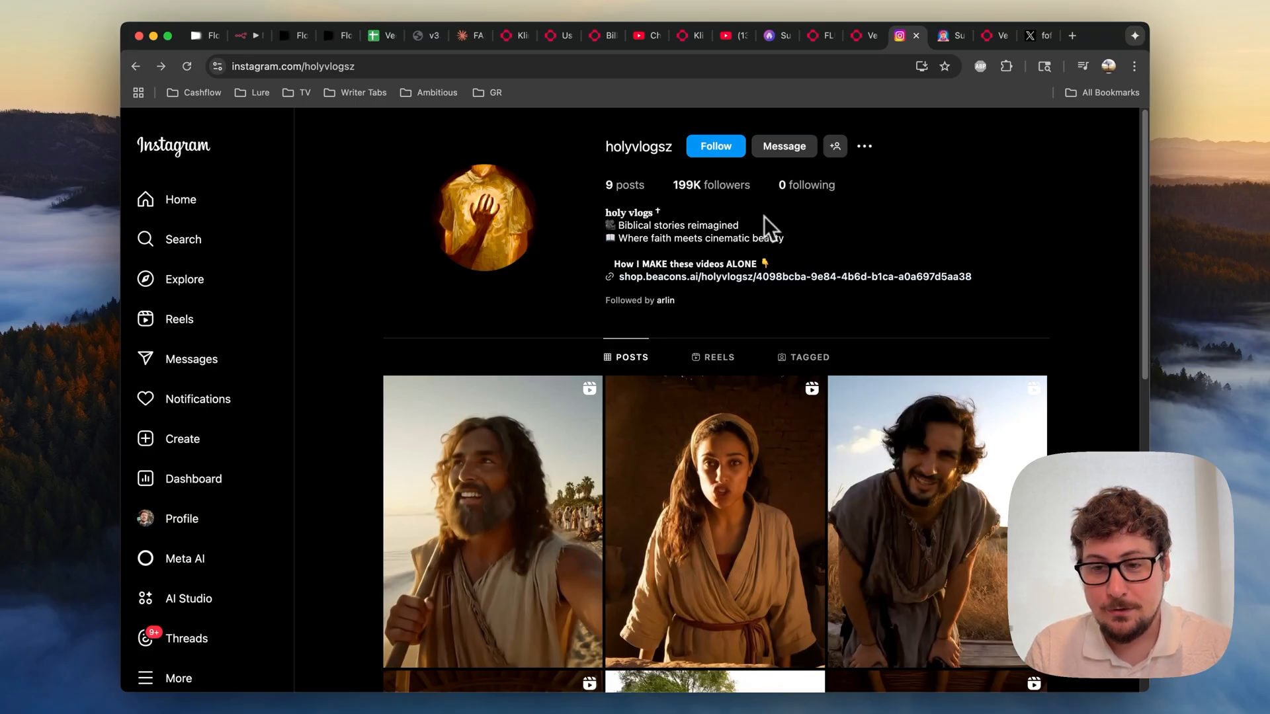
pyautogui.click(945, 36)
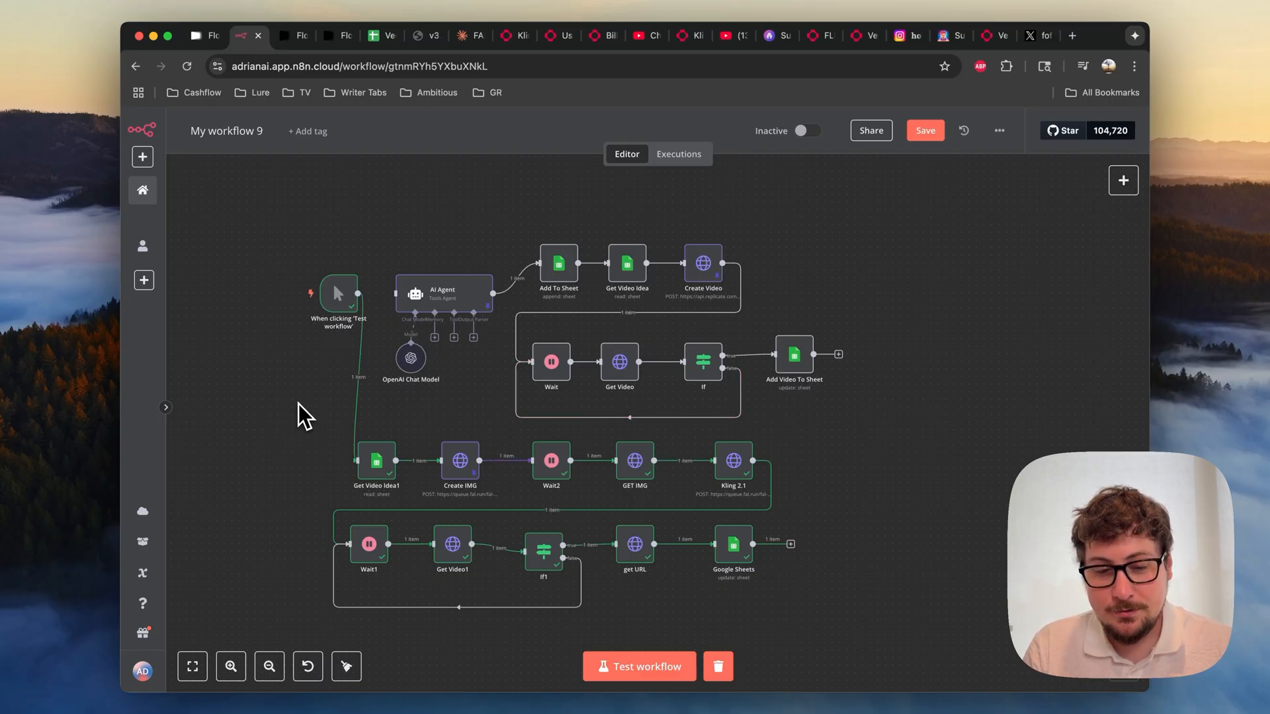
# Delete the connection from the manual trigger to the Get Video Idea1 node in My workflow 9 and reconnect the two nodes
pyautogui.scroll(5, 299, 403)
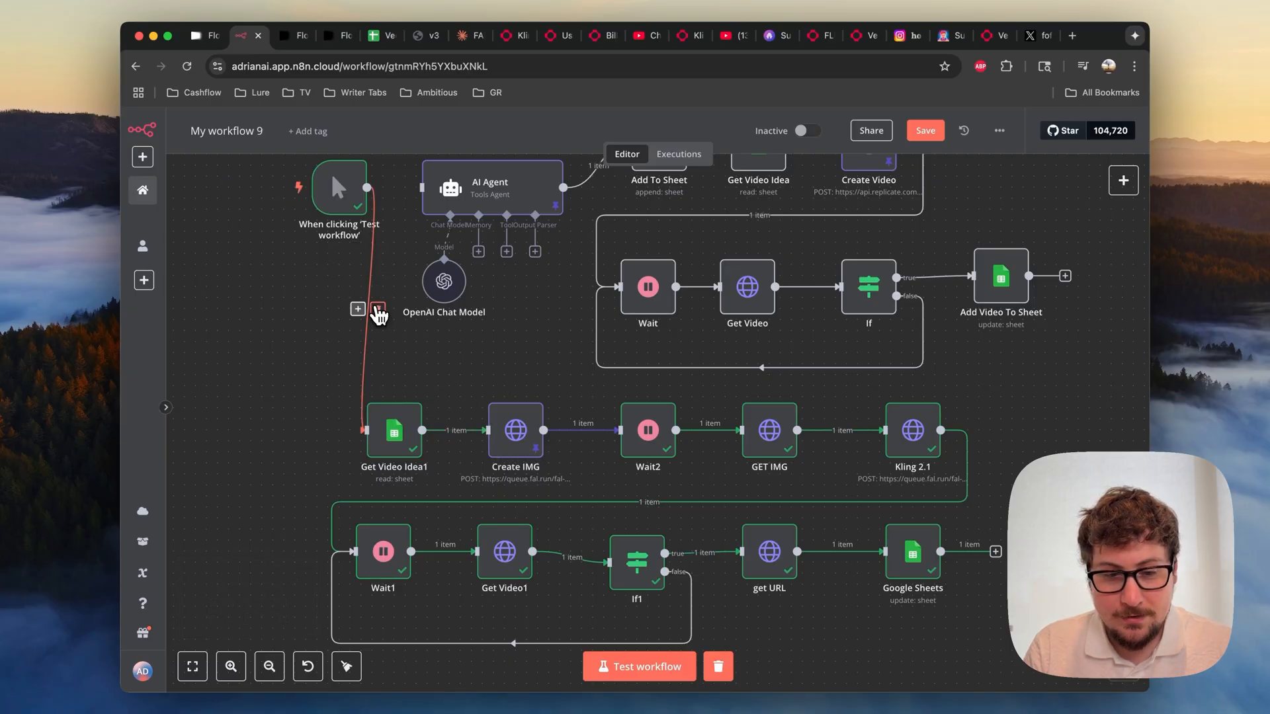
pyautogui.click(377, 309)
pyautogui.moveTo(367, 187); pyautogui.dragTo(368, 432)
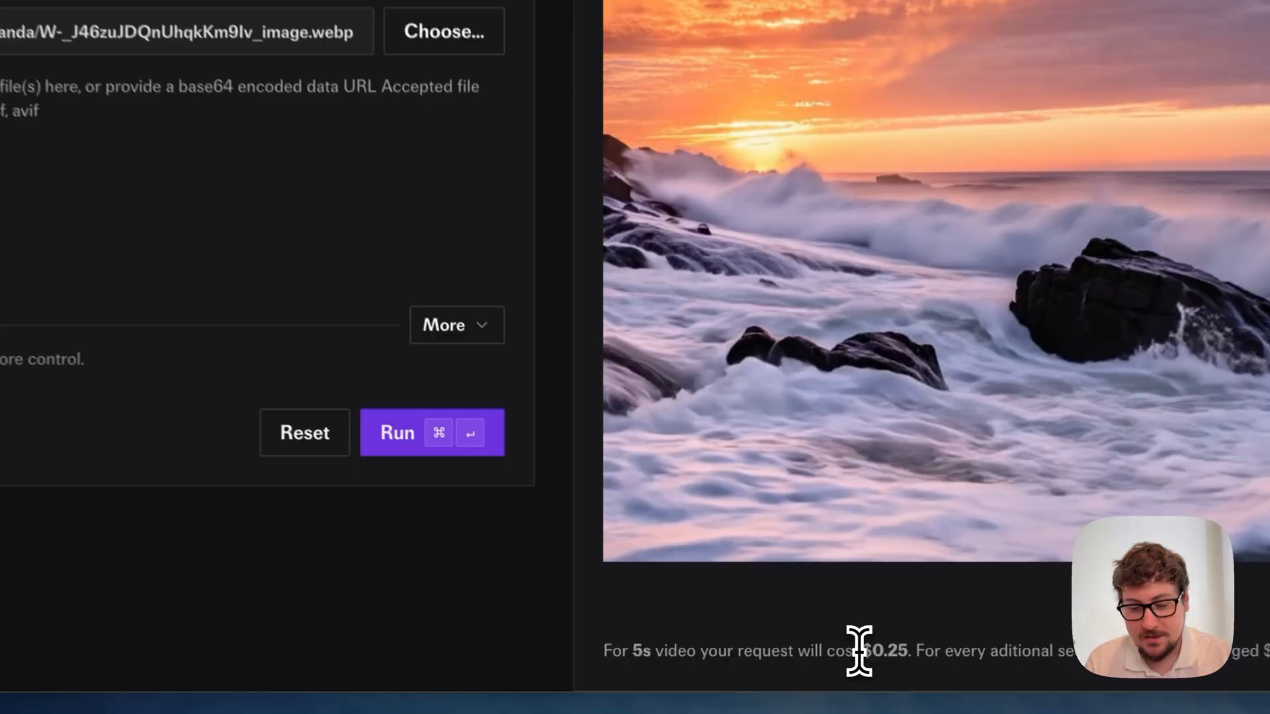
# Check the price of a 5s video on fal.ai's Kling 2.1 Standard image-to-video page
pyautogui.moveTo(858, 652); pyautogui.dragTo(920, 651)
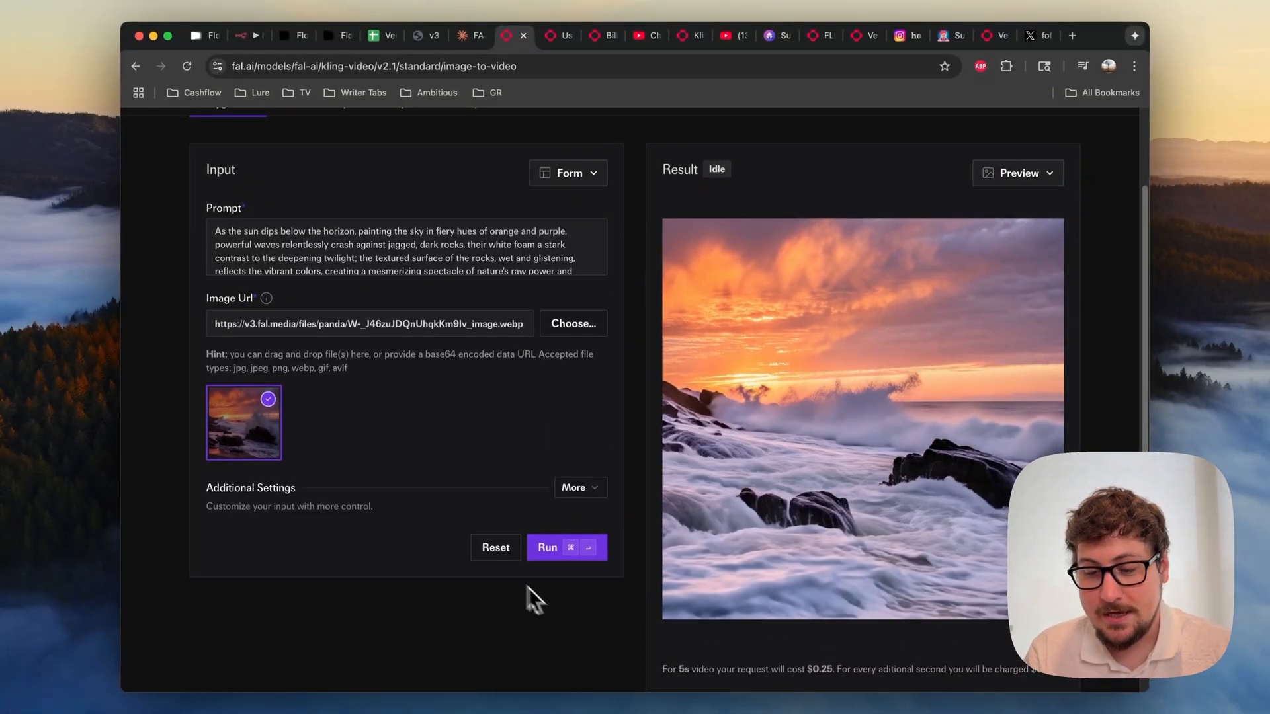
pyautogui.scroll(4, 487, 566)
pyautogui.scroll(-2, 485, 557)
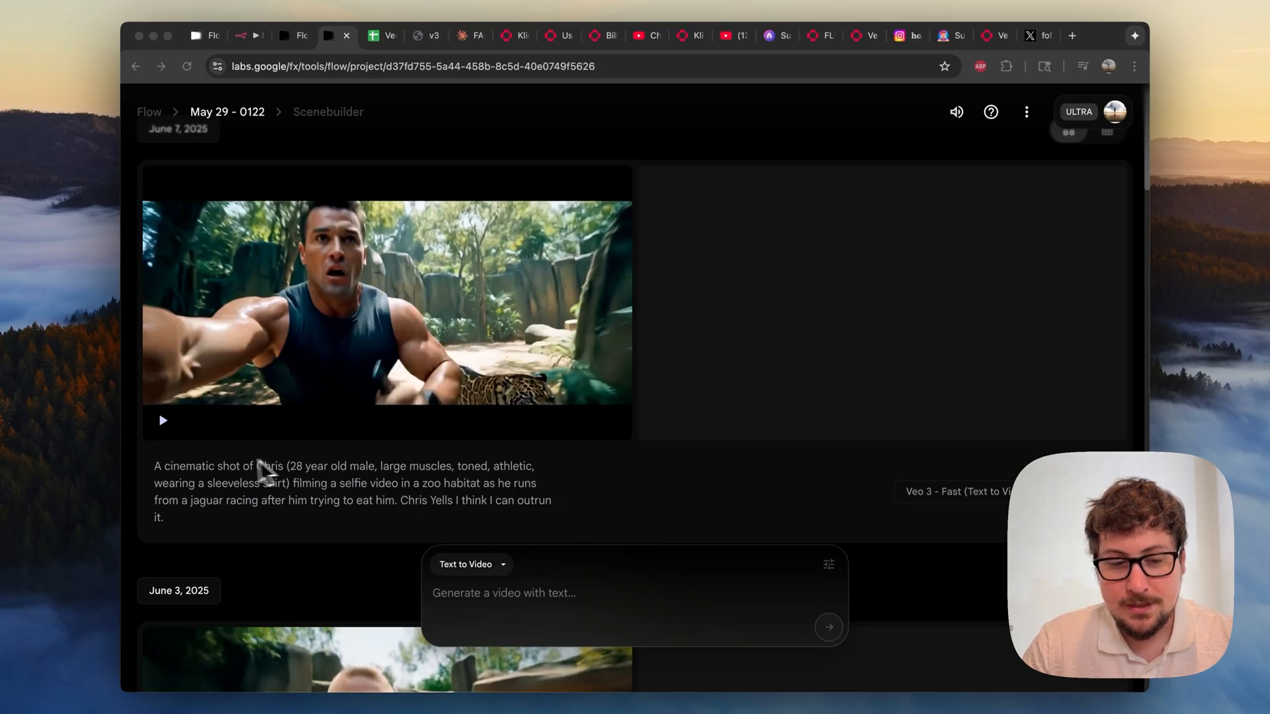
# Play the June 7, 2025 jaguar selfie video in the Flow project May 29 - 0122
pyautogui.click(164, 421)
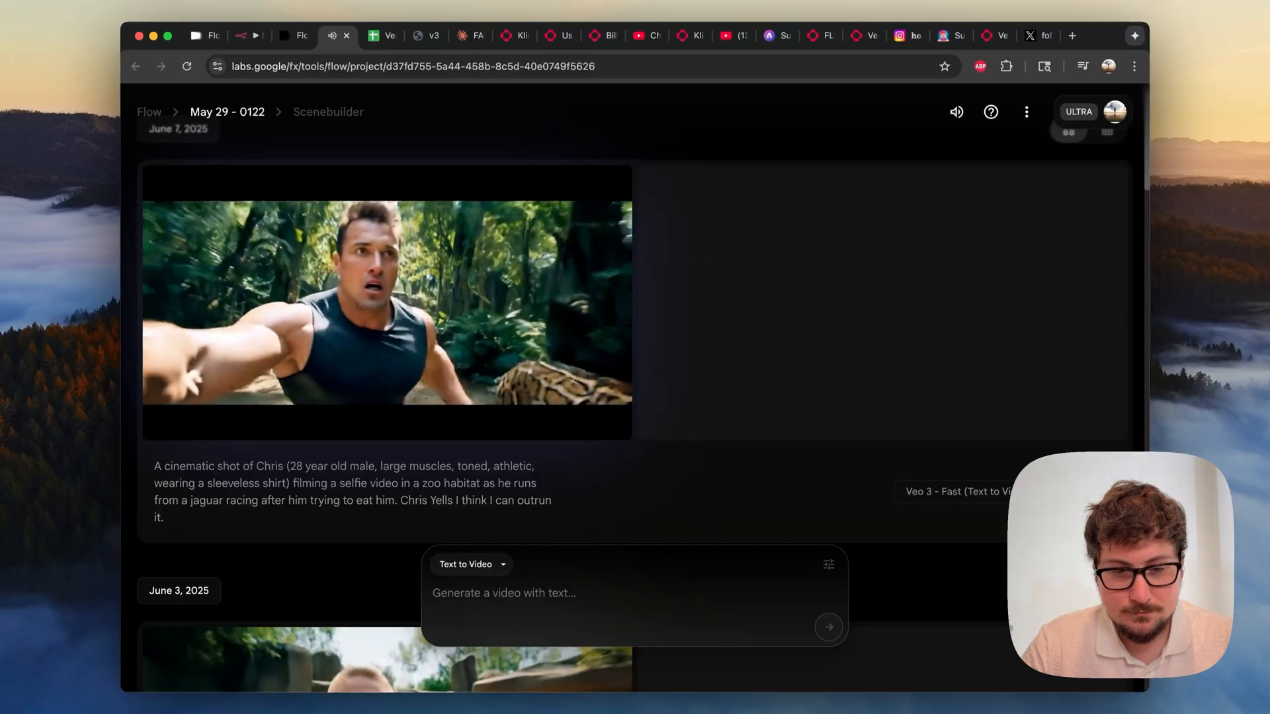
pyautogui.click(164, 423)
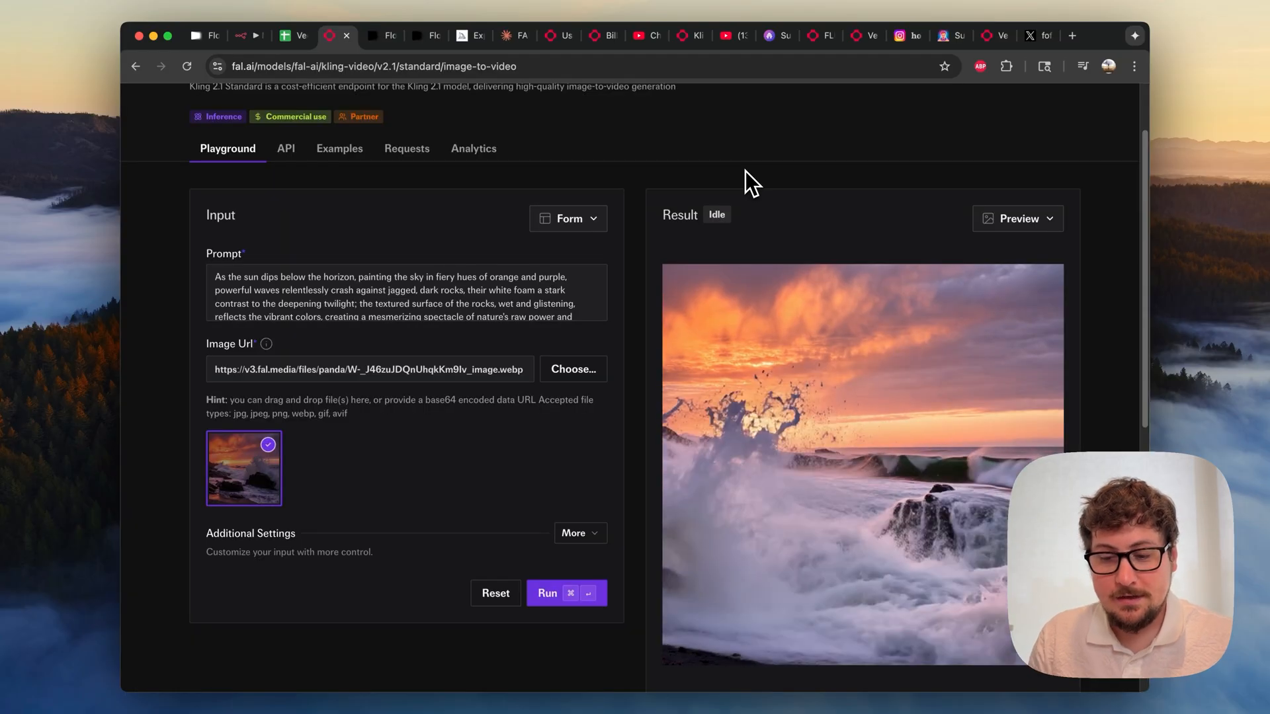
# Review the Kling 2.1 Standard image-to-video model's description, input form and request cost on fal.ai
pyautogui.scroll(2, 721, 187)
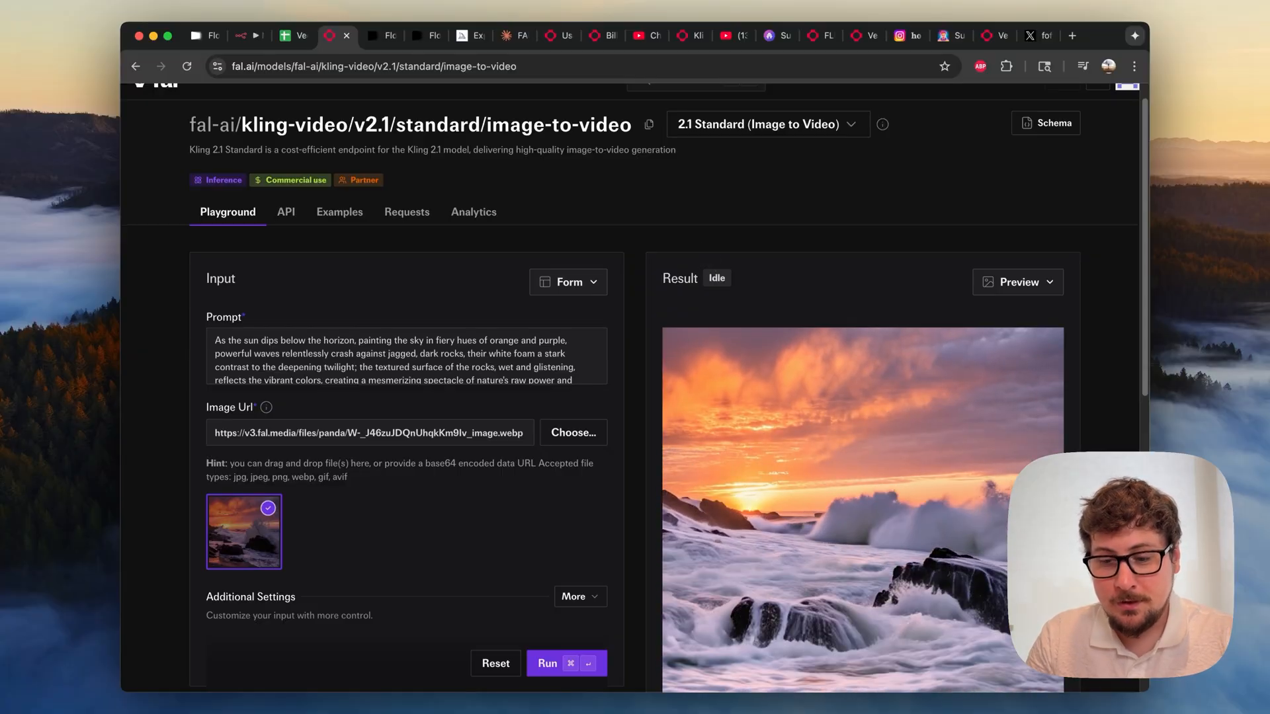
pyautogui.scroll(-4, 703, 250)
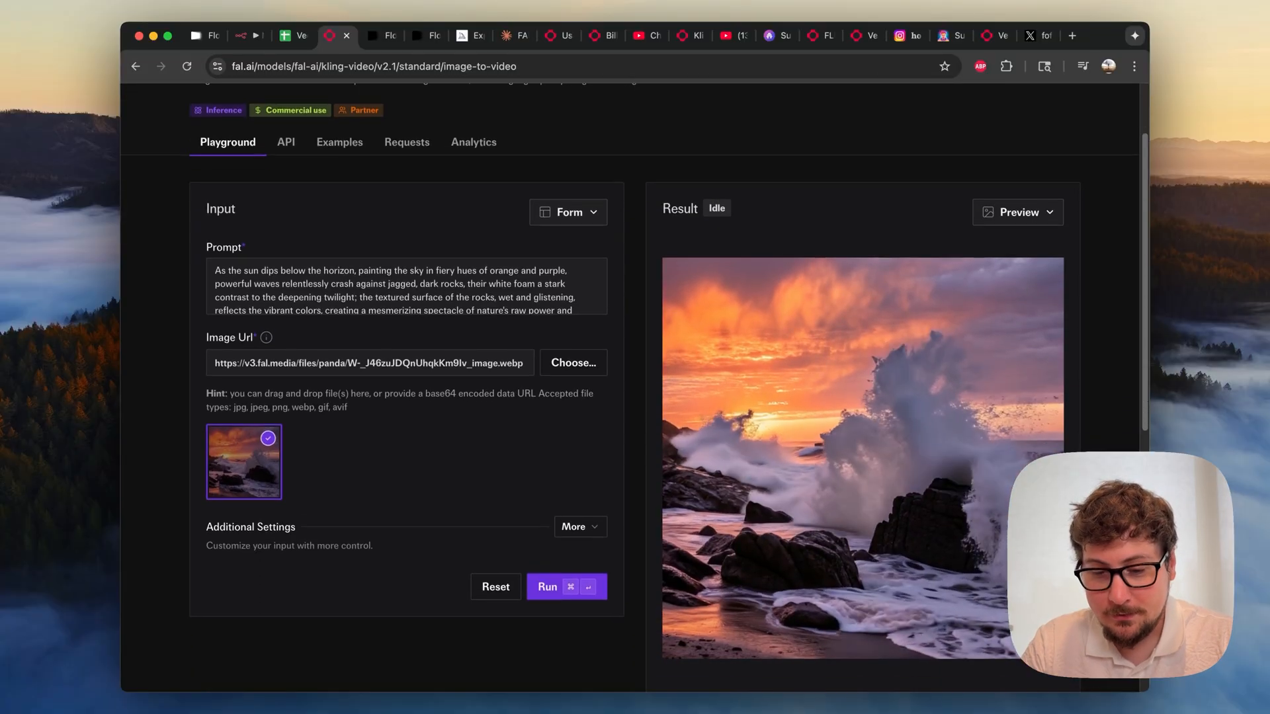
pyautogui.scroll(-1, 795, 408)
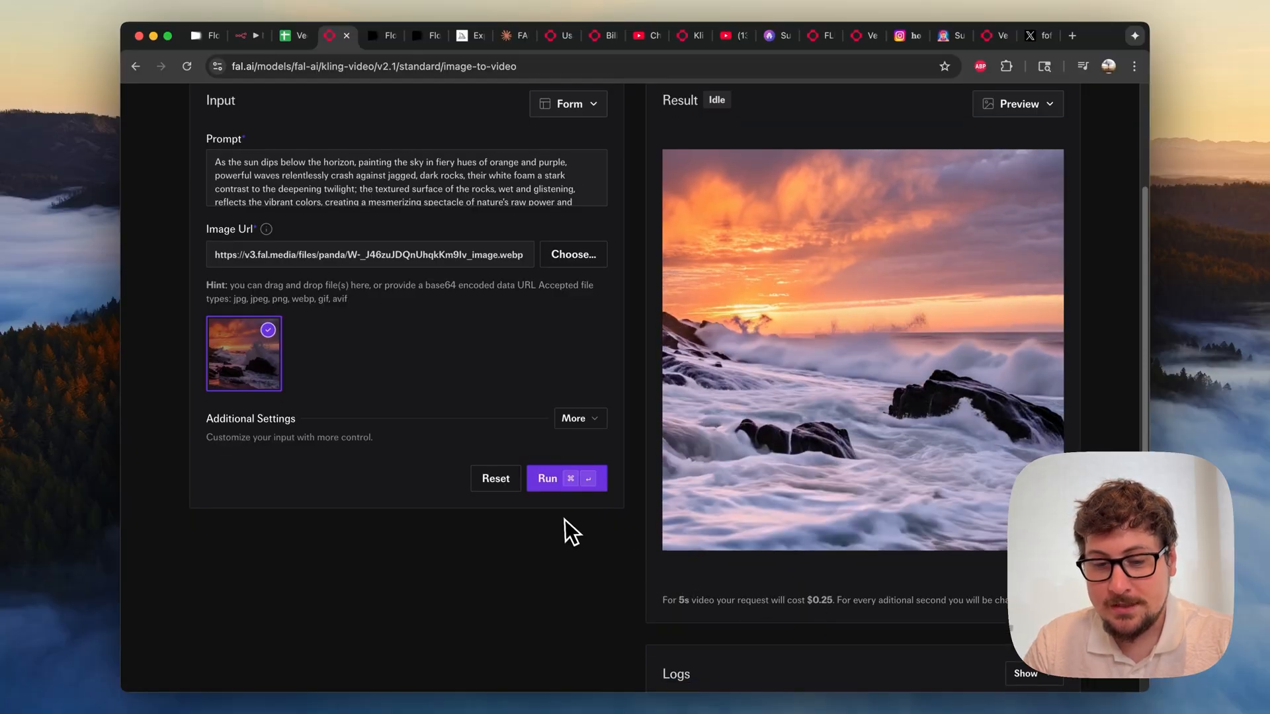
# Return to My workflow 9 in n8n and move the manual trigger node down beside the Get Video Idea1 node
pyautogui.scroll(1, 561, 394)
pyautogui.scroll(6, 560, 394)
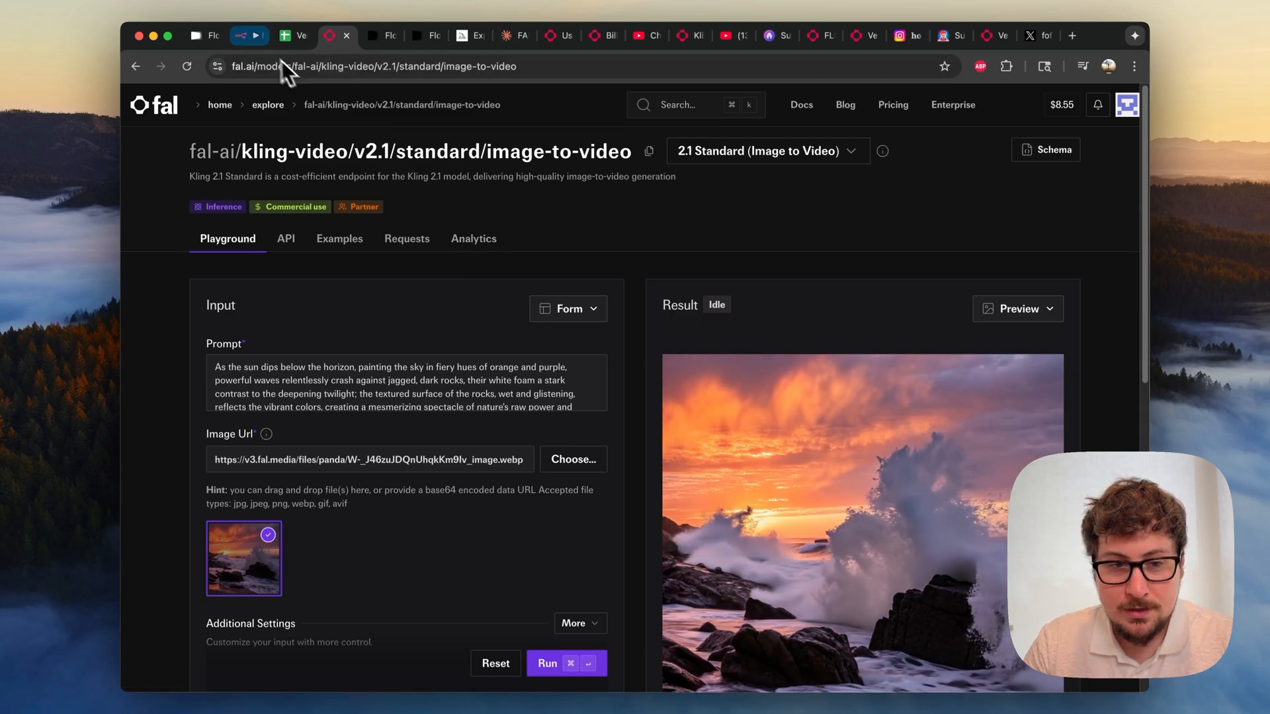
pyautogui.click(248, 47)
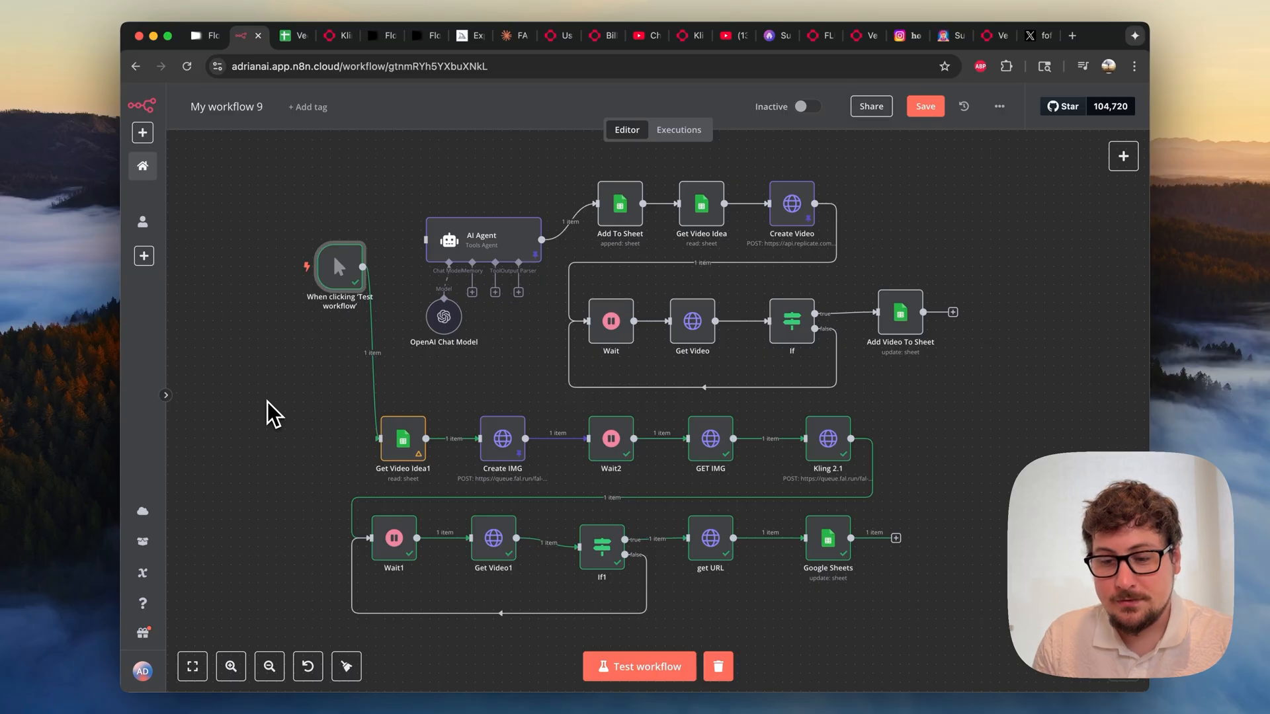
pyautogui.moveTo(271, 304)
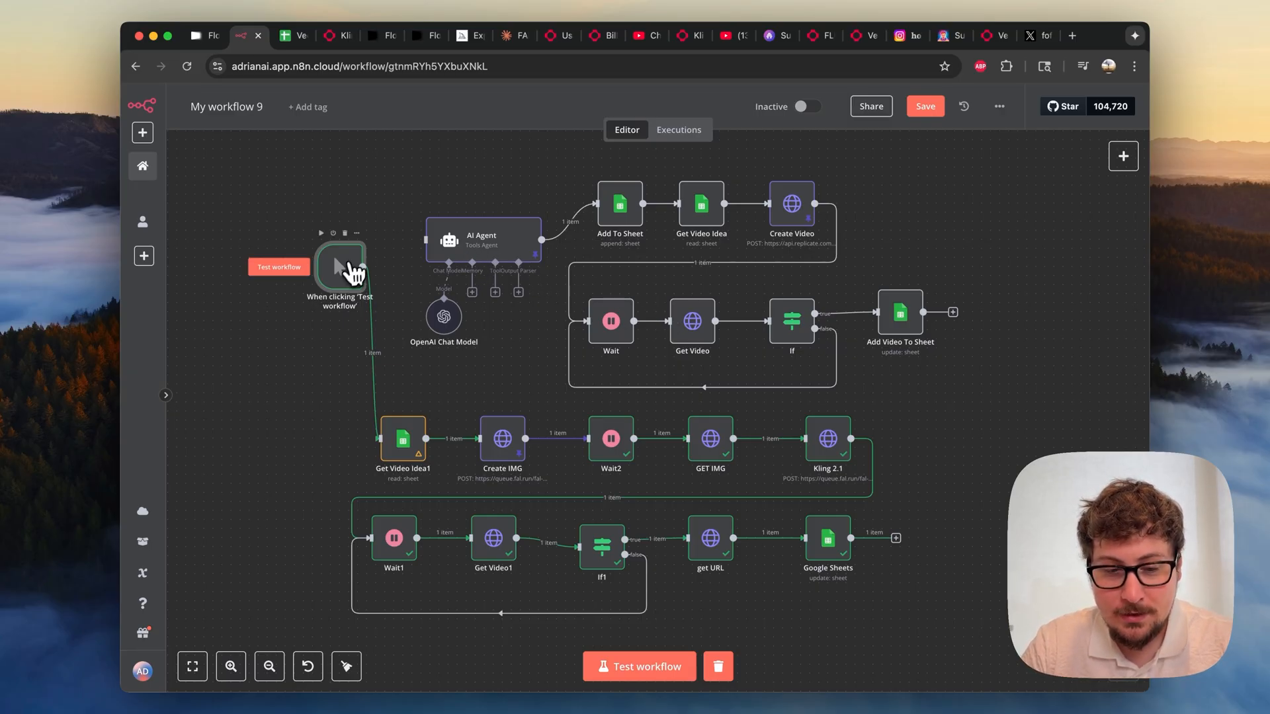
pyautogui.moveTo(343, 255); pyautogui.dragTo(316, 363)
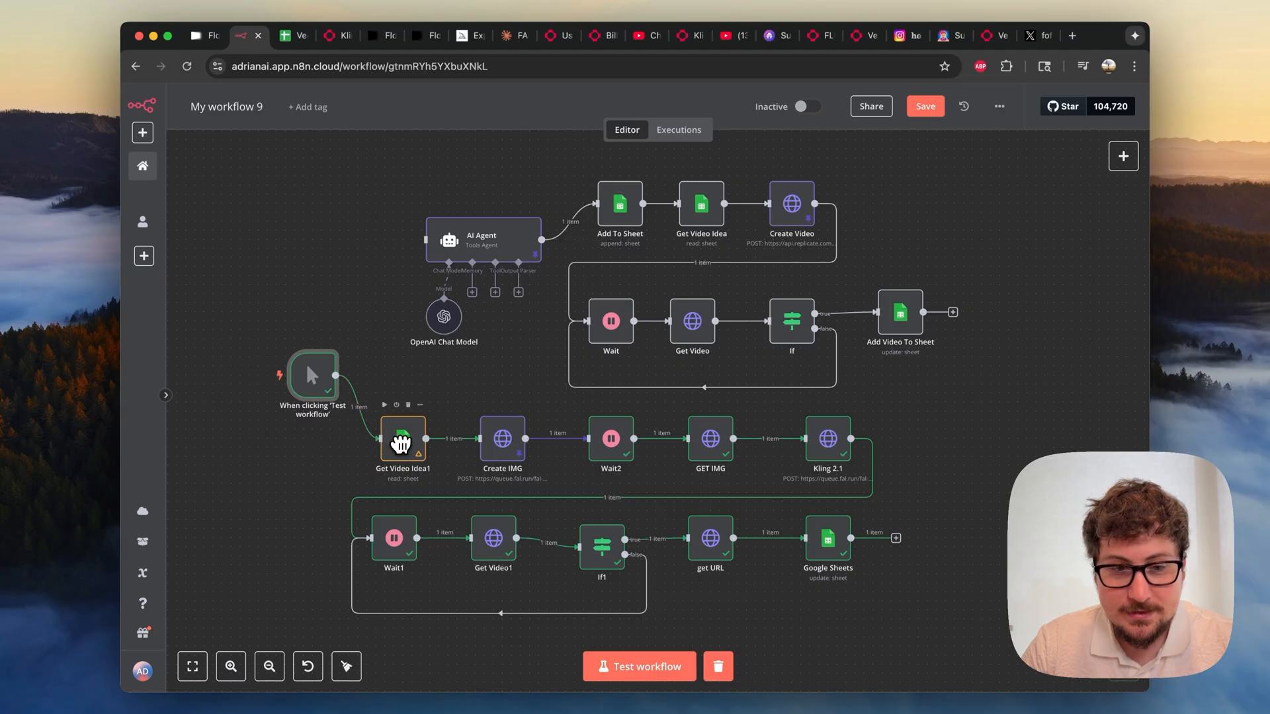
# Examine the prompt and status of the dragon video idea in row 7 of the Veo3 Video Generation sheet
pyautogui.click(291, 37)
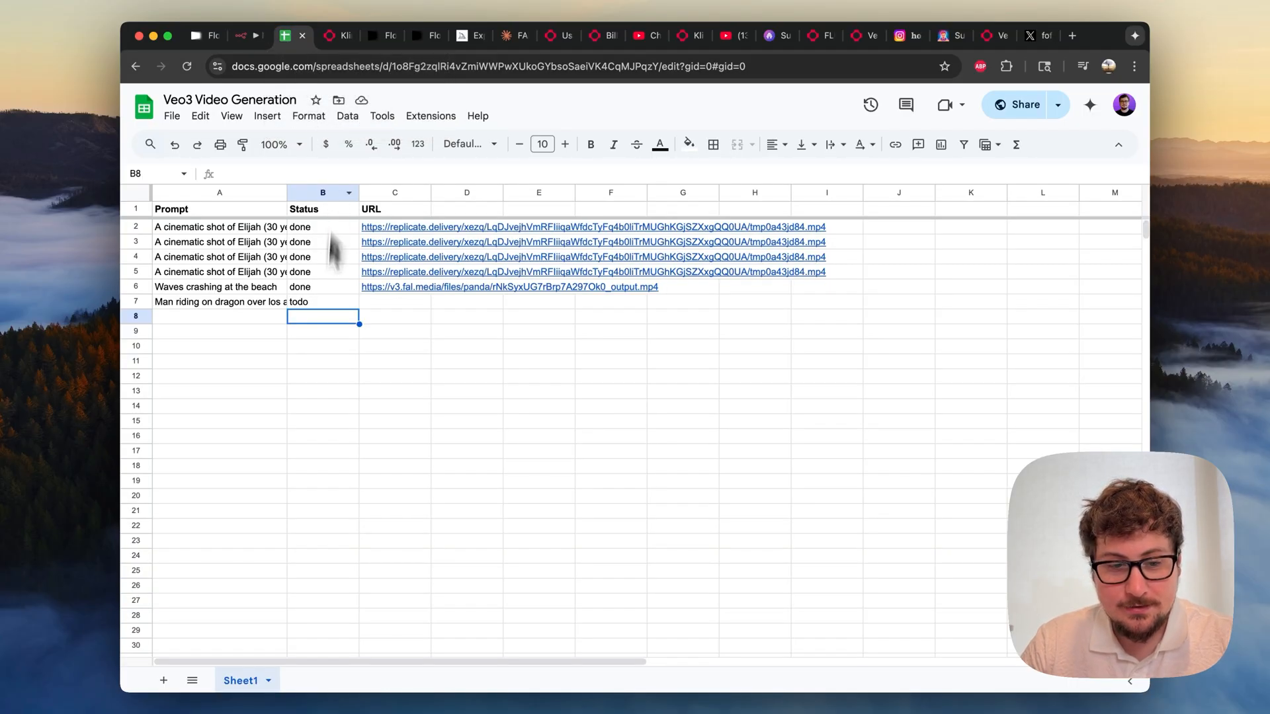
pyautogui.click(301, 364)
pyautogui.doubleClick(246, 301)
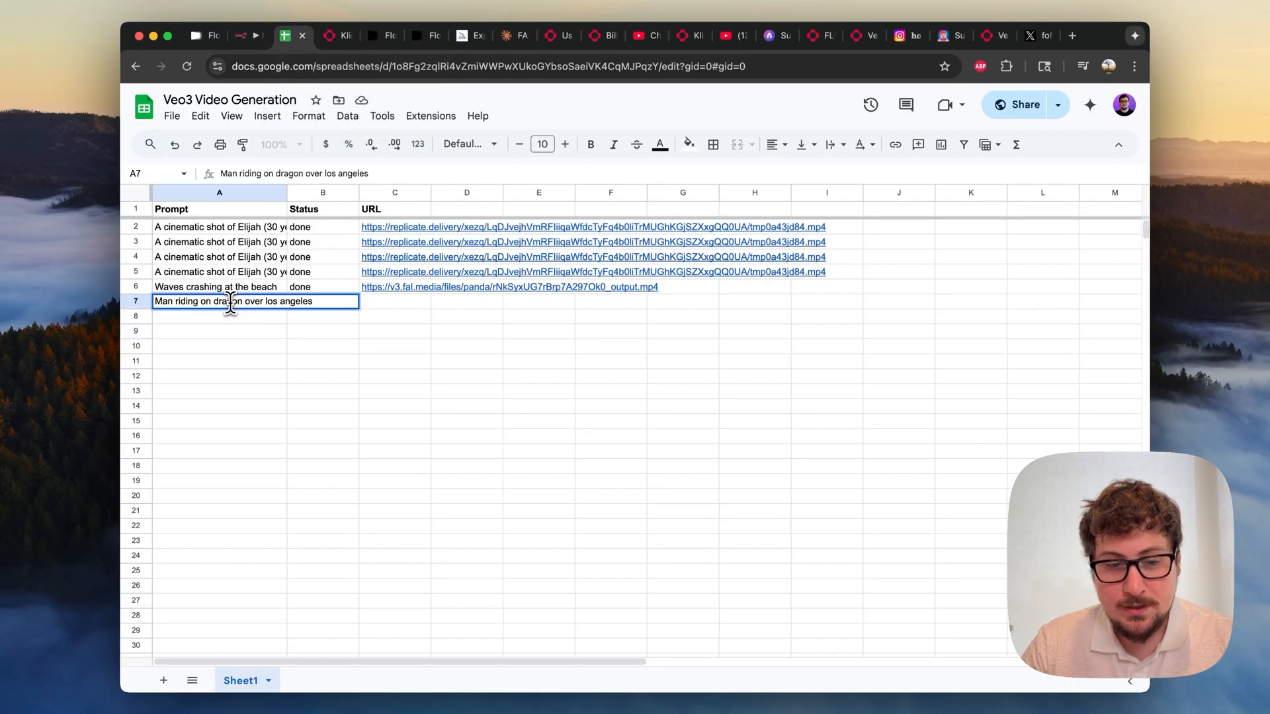
pyautogui.tripleClick(231, 303)
pyautogui.click(228, 332)
pyautogui.click(229, 303)
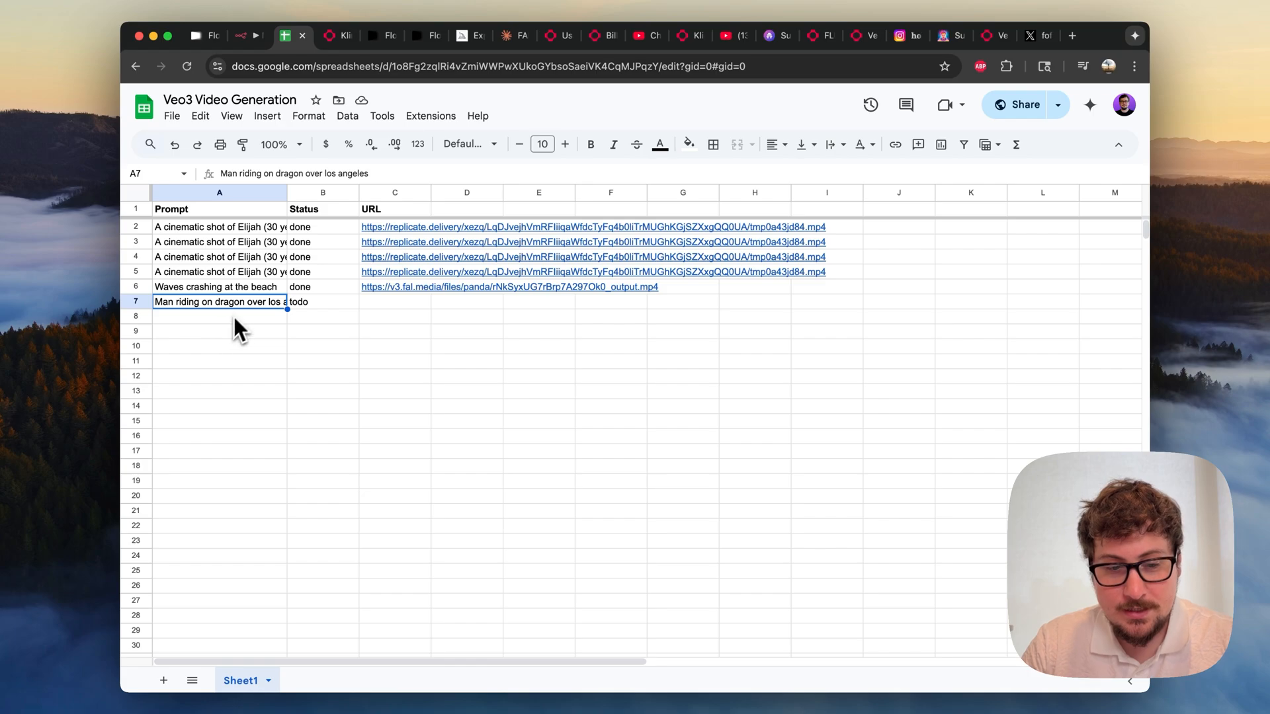
pyautogui.click(313, 301)
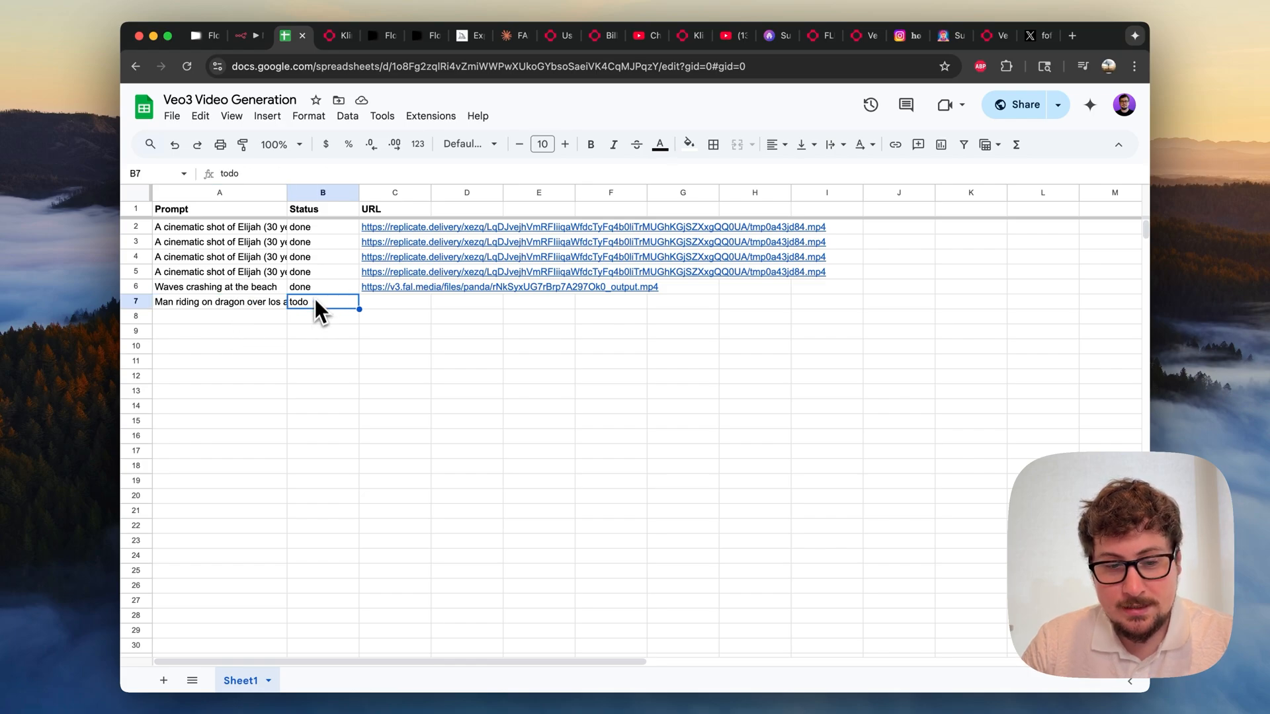
pyautogui.click(314, 288)
pyautogui.click(317, 299)
pyautogui.click(316, 291)
pyautogui.click(312, 303)
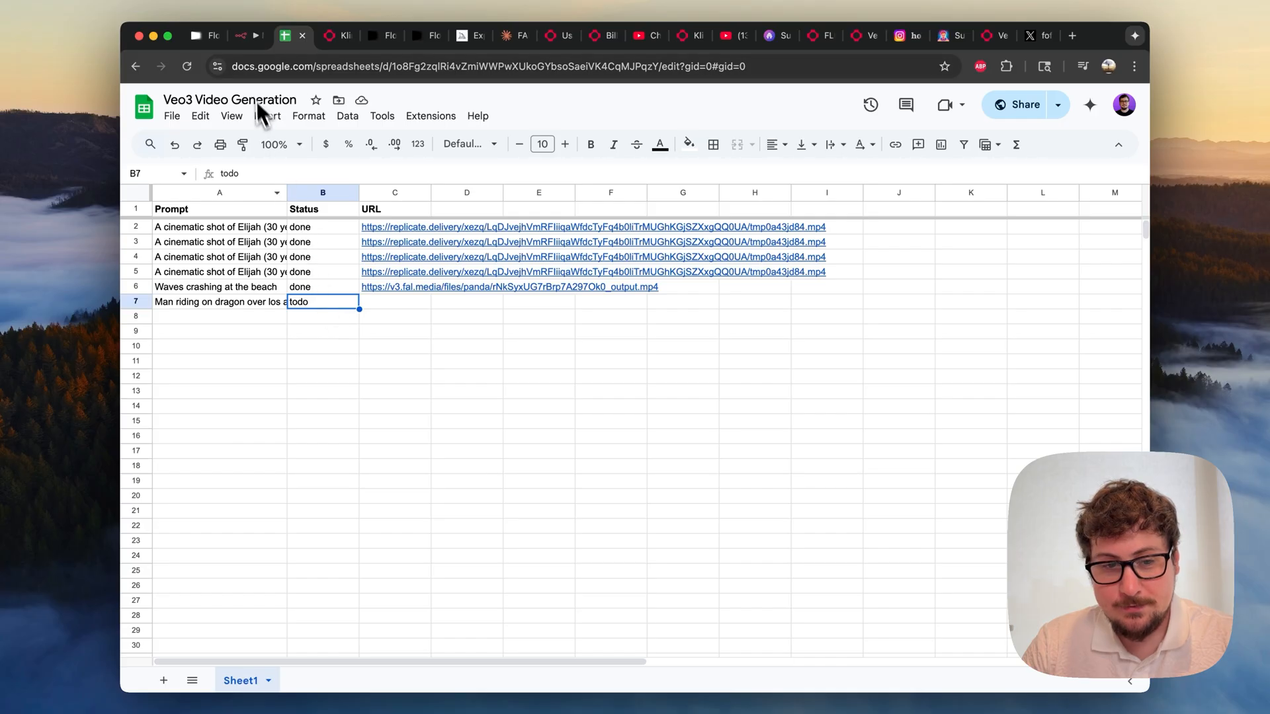
# Switch back to My workflow 9 in n8n and look over its download and import options
pyautogui.click(242, 47)
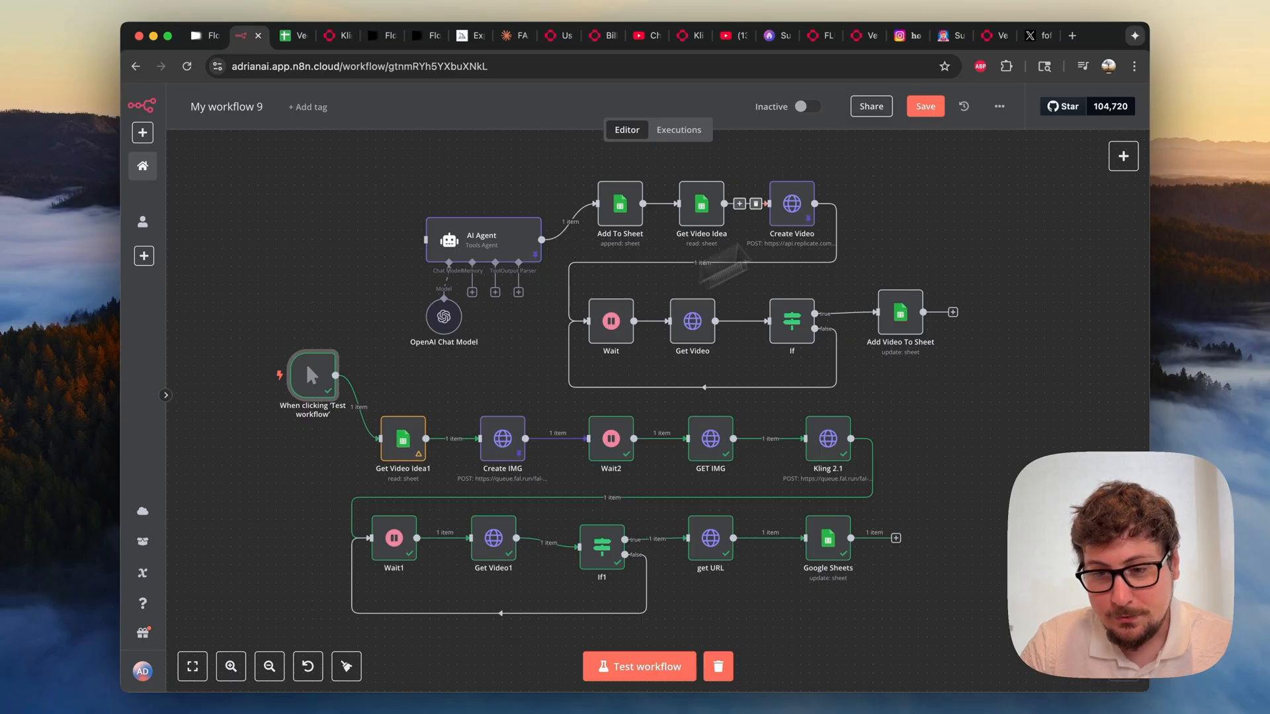
pyautogui.click(1000, 108)
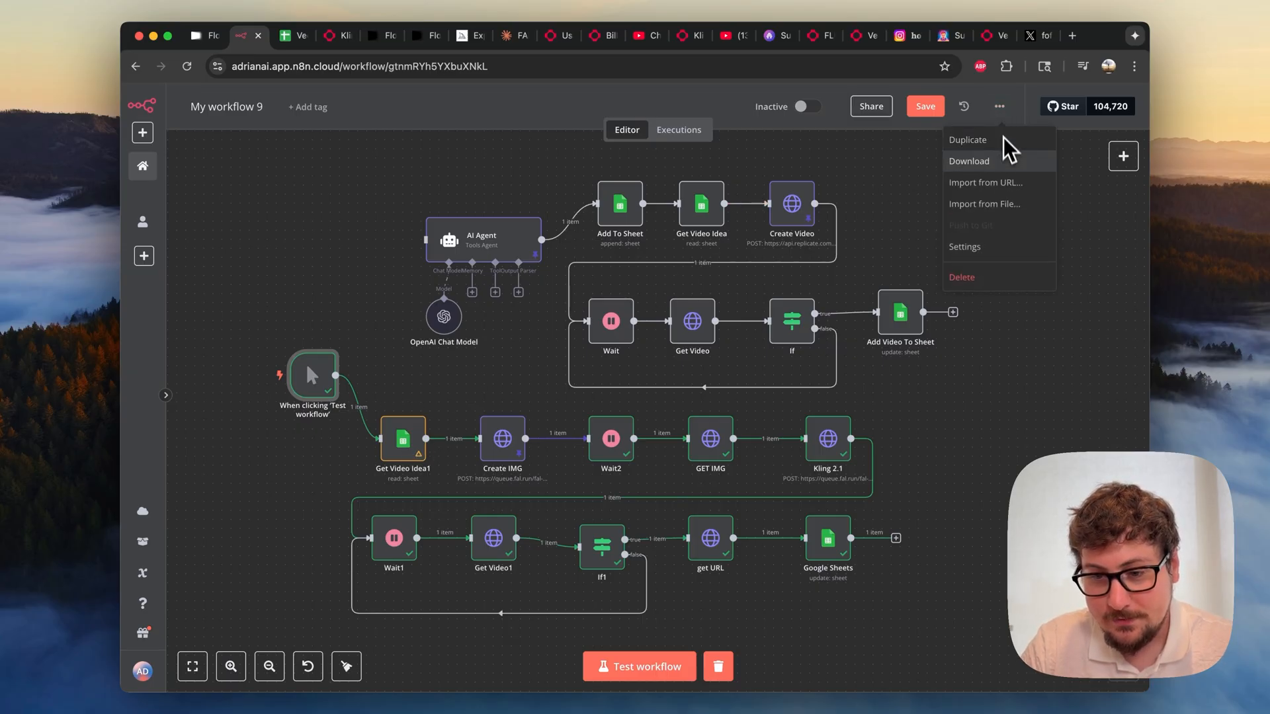
pyautogui.click(1068, 197)
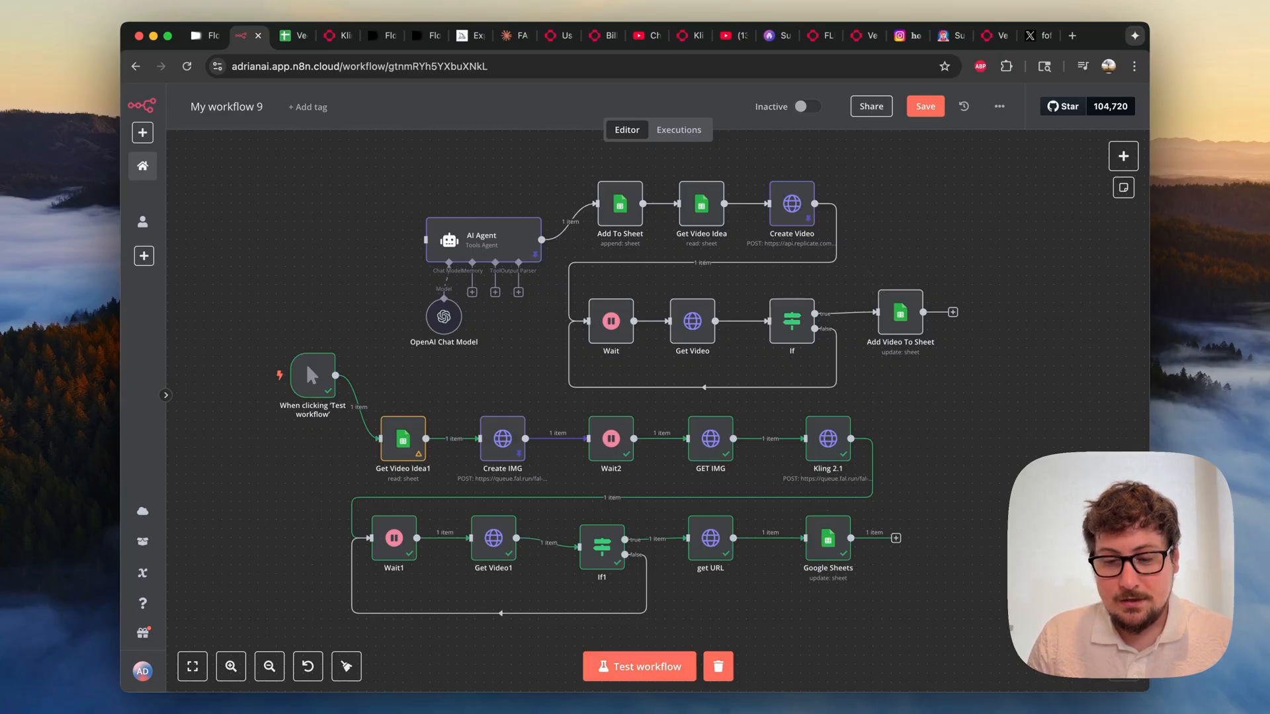
# Review the Get Video Idea1 node's row filters, first-match option and output prompt in My workflow 9
pyautogui.click(332, 36)
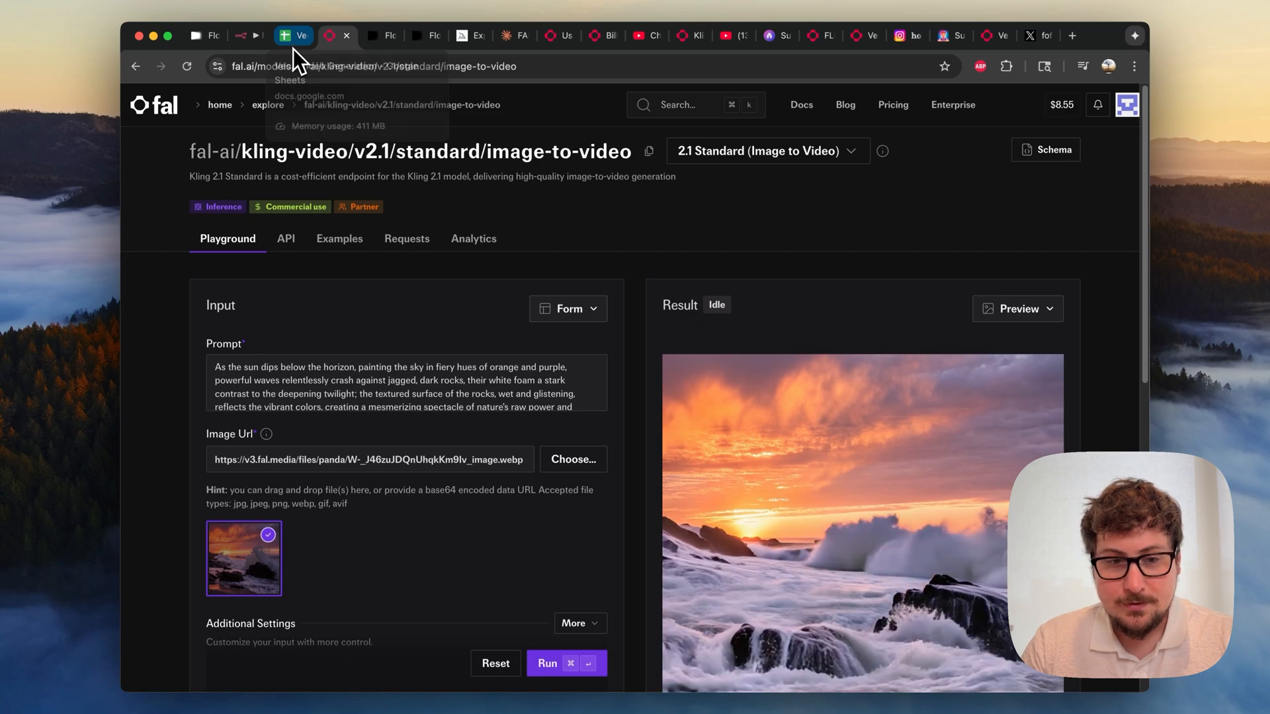
pyautogui.click(248, 46)
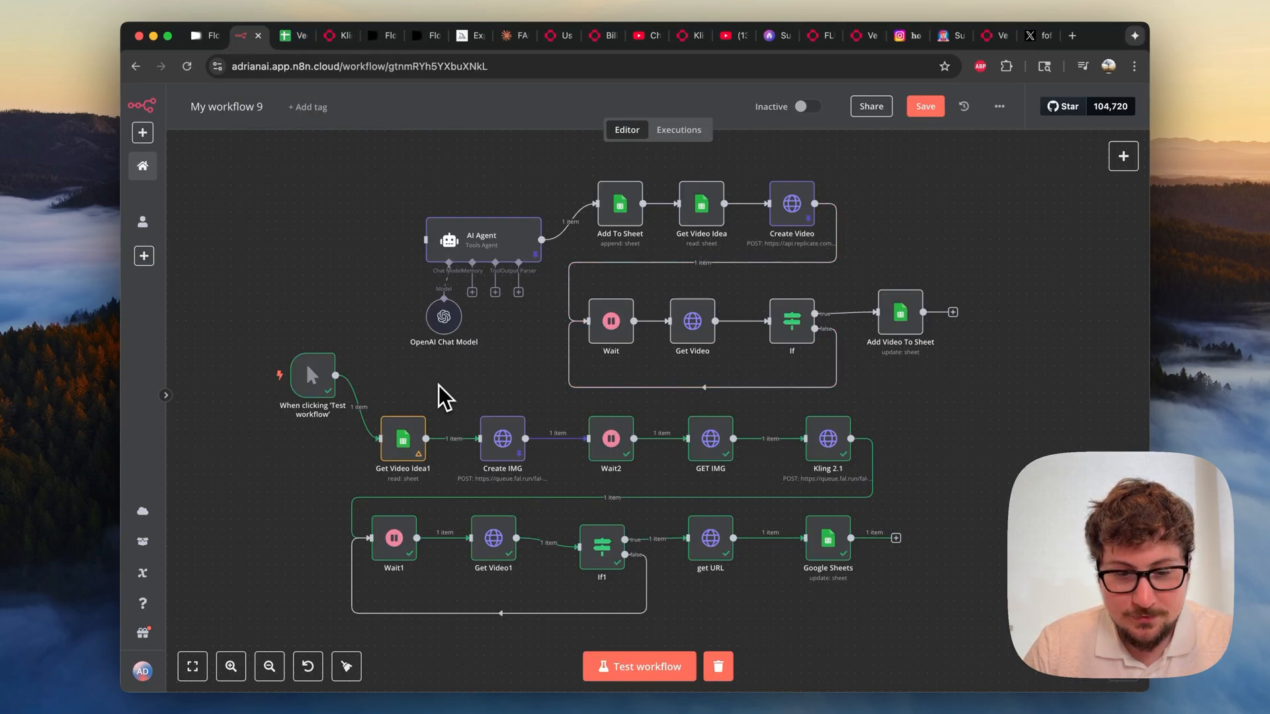
pyautogui.doubleClick(408, 447)
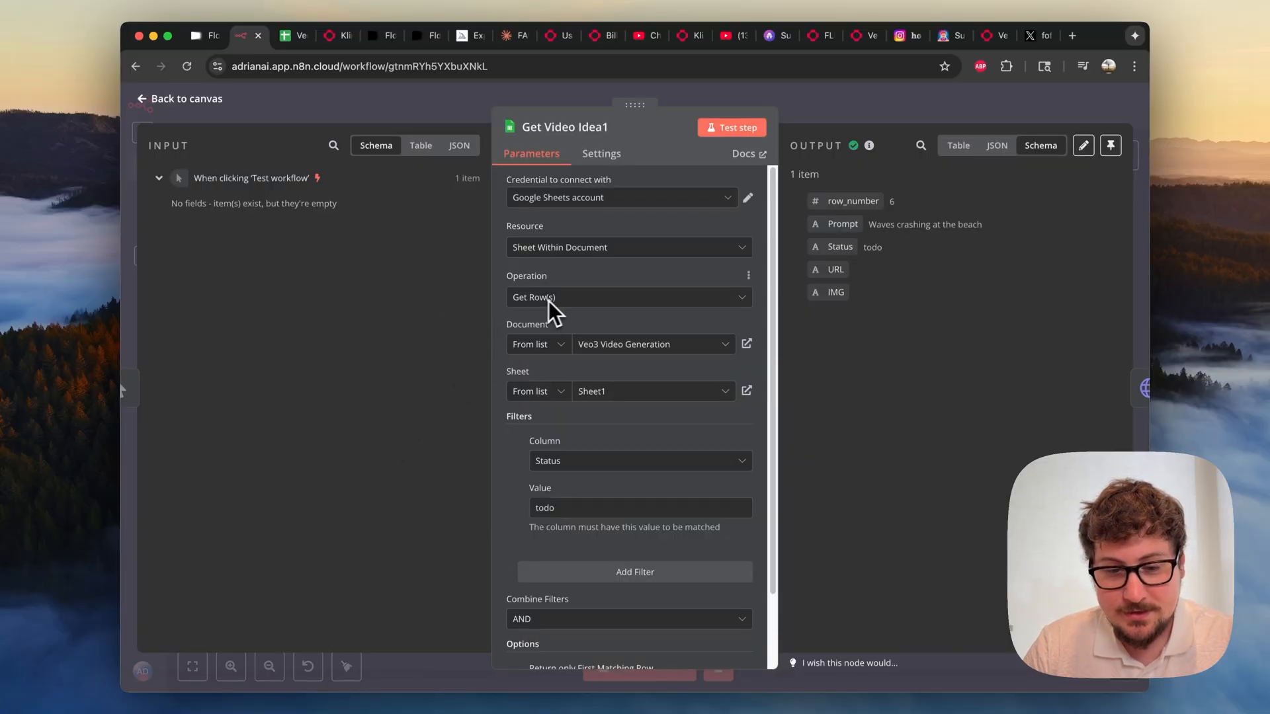
pyautogui.scroll(-2, 567, 369)
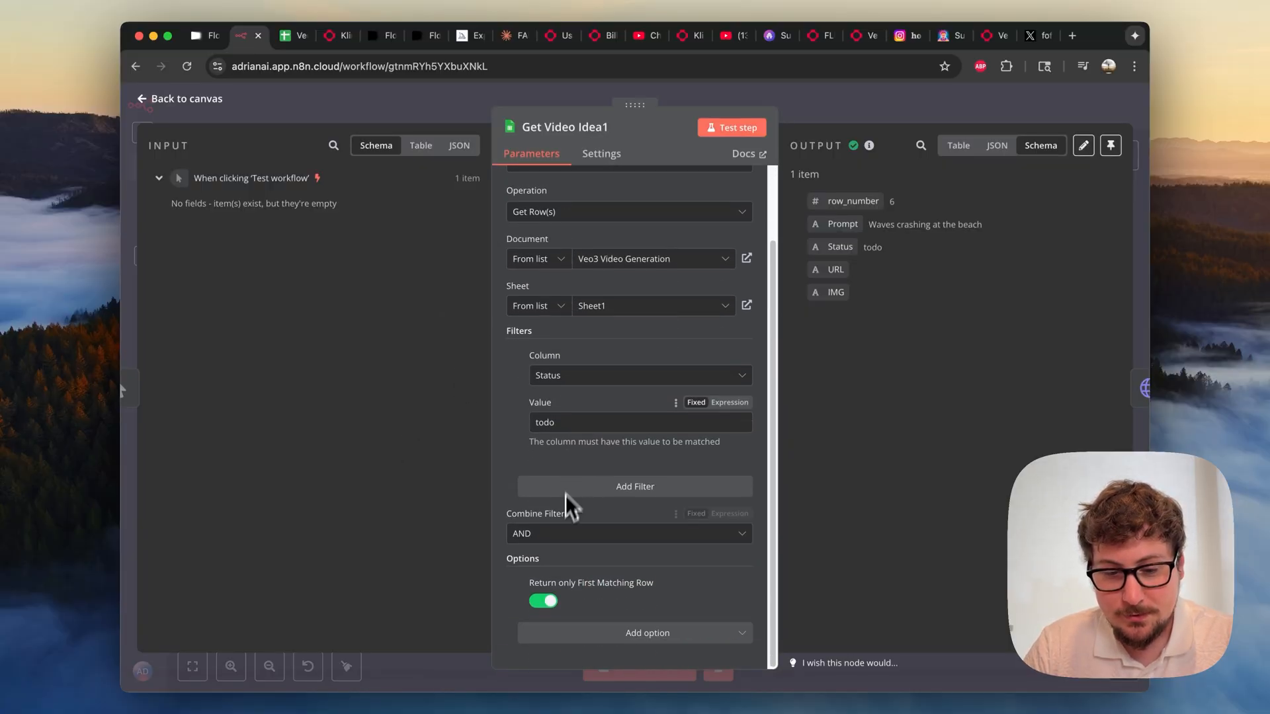
pyautogui.scroll(2, 570, 592)
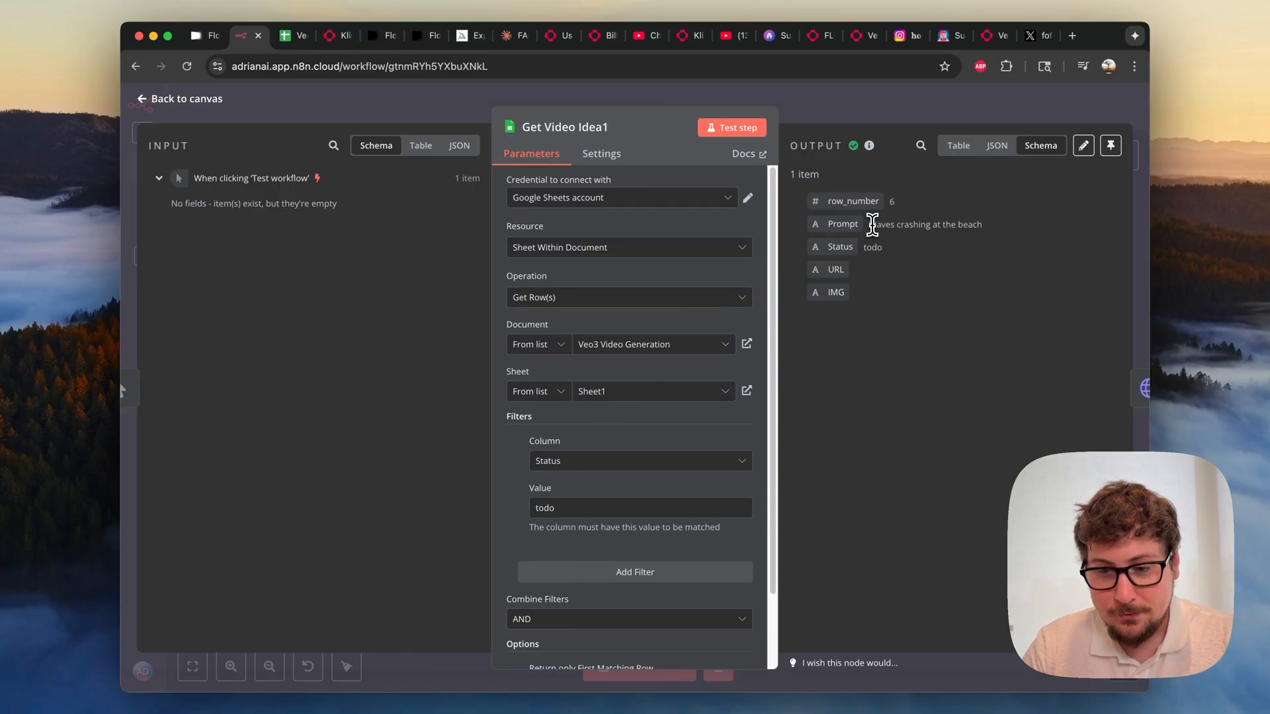
pyautogui.moveTo(869, 224); pyautogui.dragTo(994, 229)
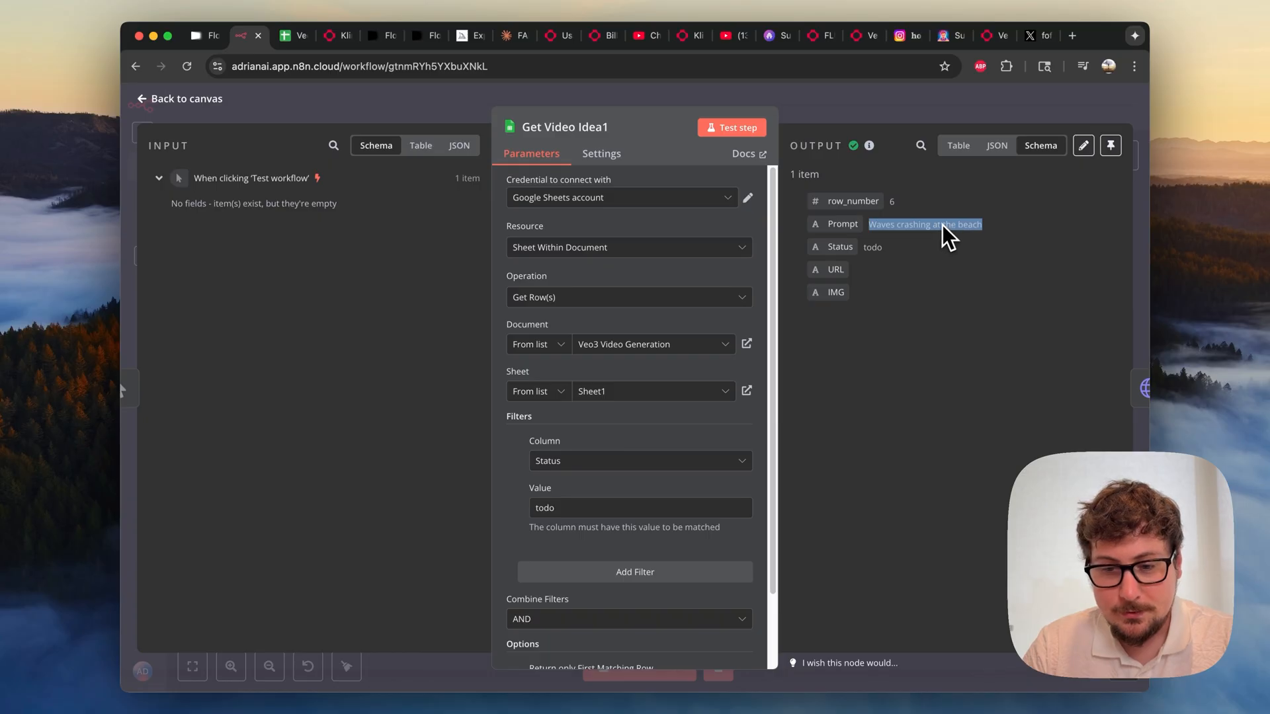
pyautogui.click(890, 112)
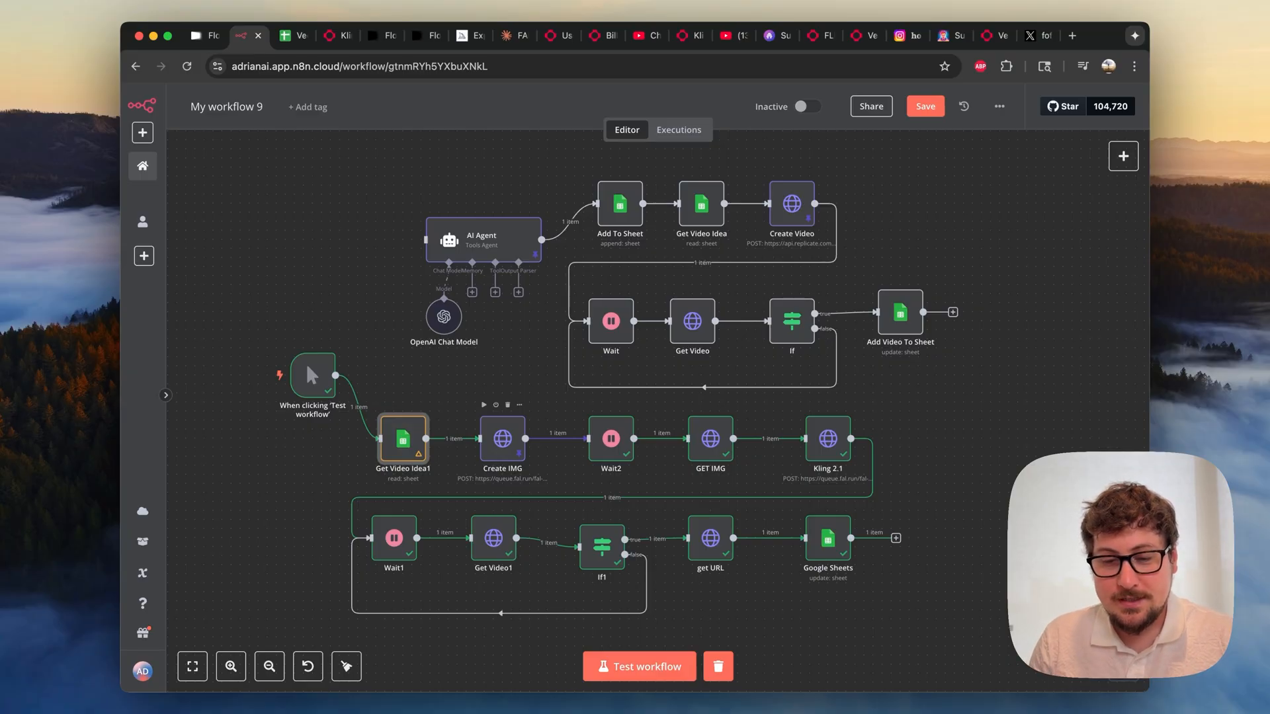
# Look through the available Kling 2.1 model versions on the fal.ai image-to-video page
pyautogui.click(338, 35)
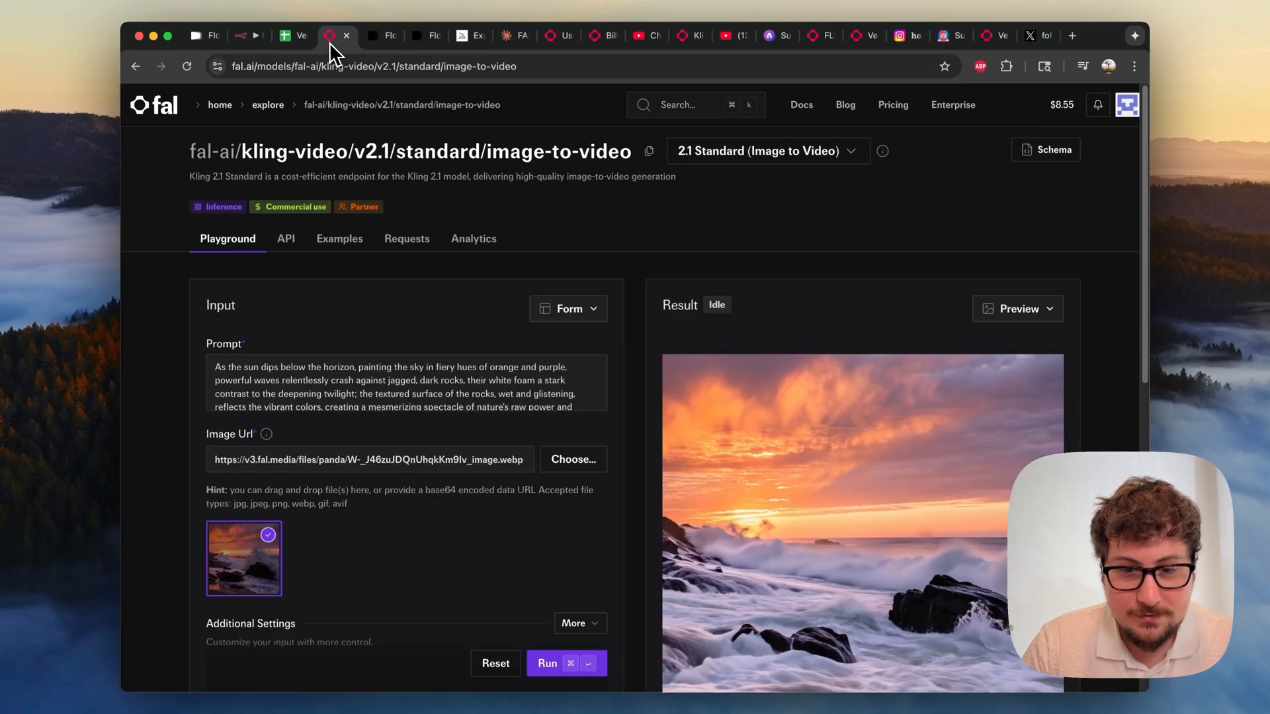
pyautogui.click(732, 160)
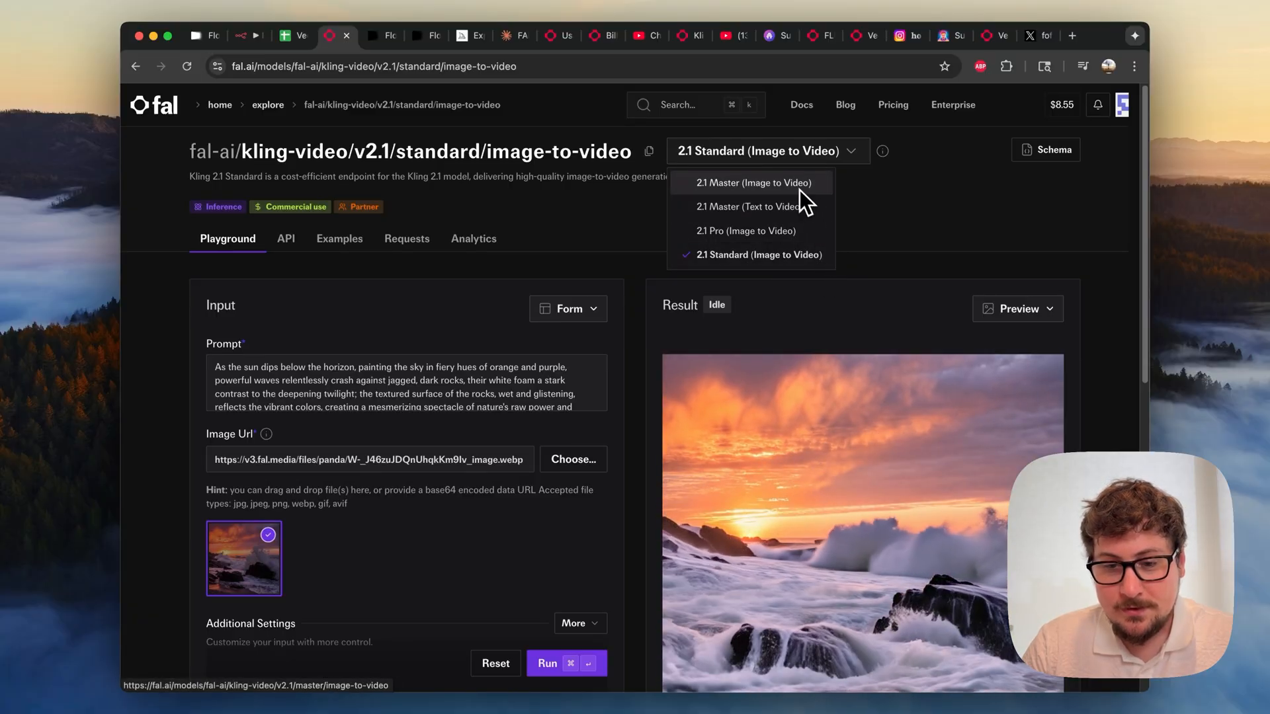
pyautogui.click(576, 207)
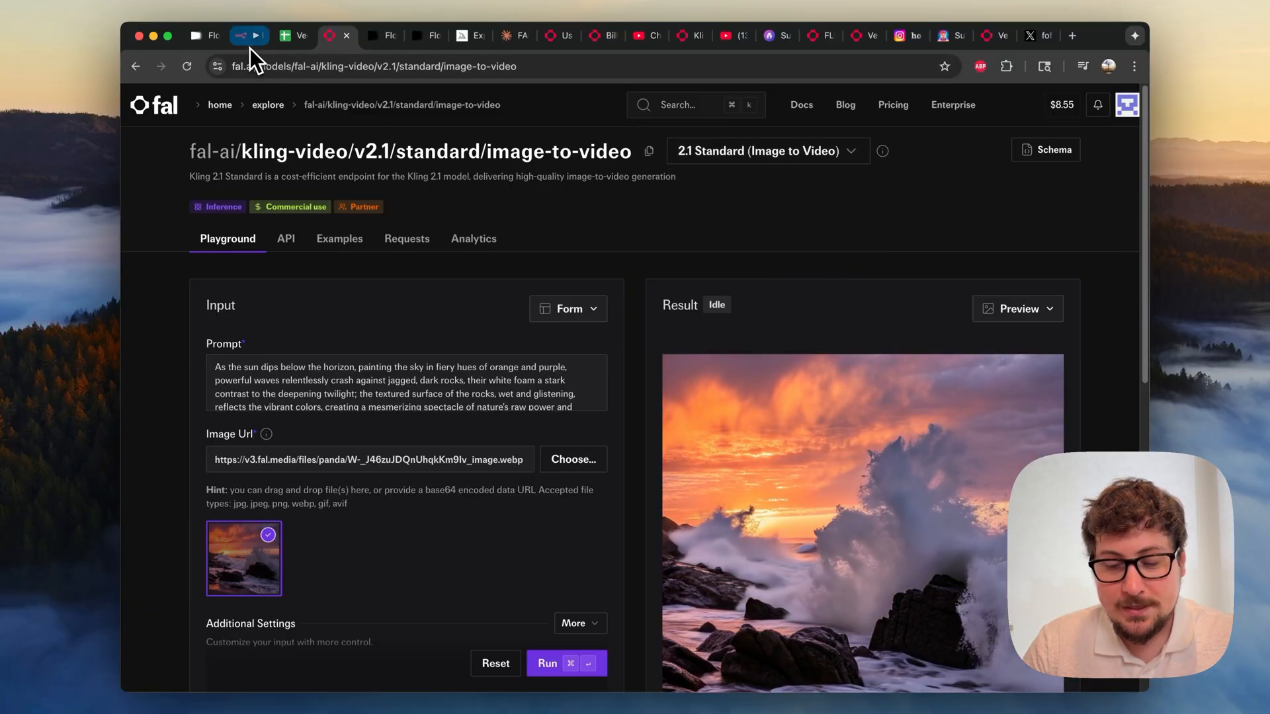
# Return to My workflow 9 in n8n and review the Create IMG node's request method, URL and authentication settings
pyautogui.click(248, 40)
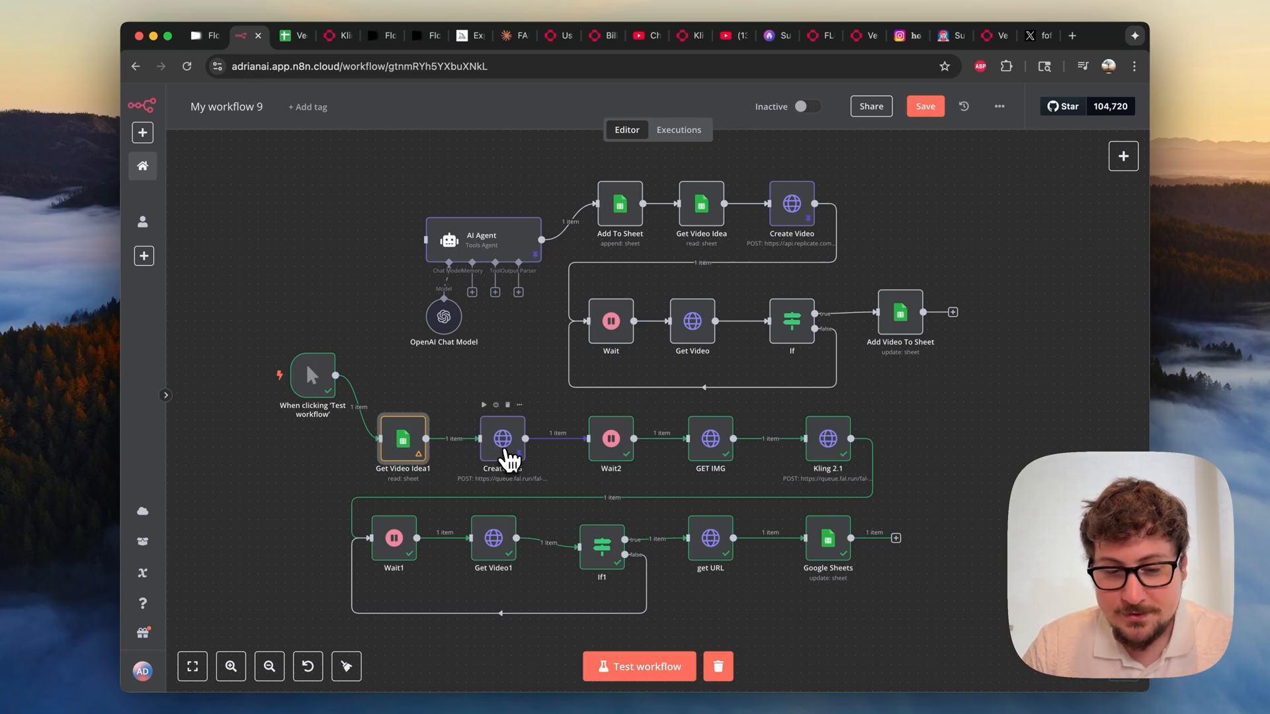
pyautogui.doubleClick(506, 453)
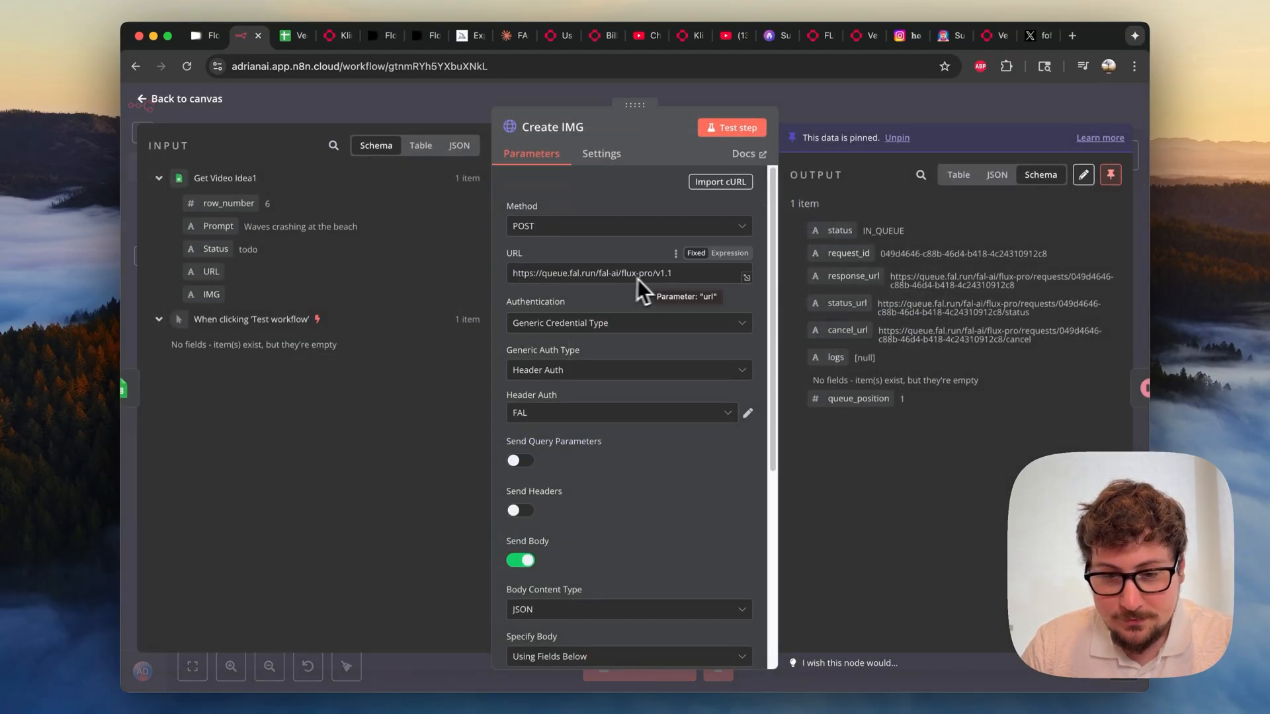
pyautogui.scroll(-3, 629, 258)
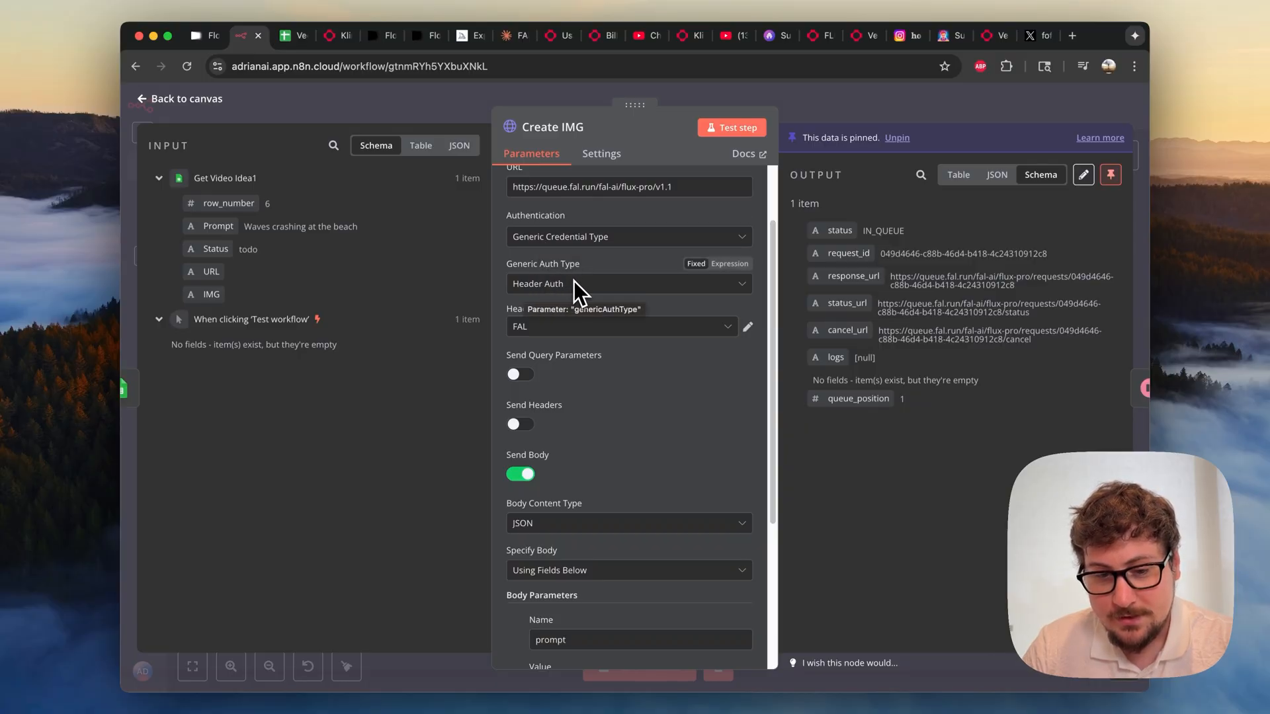
# Inspect the FAL header auth credential's name and value fields, and return to the Create IMG node
pyautogui.click(748, 326)
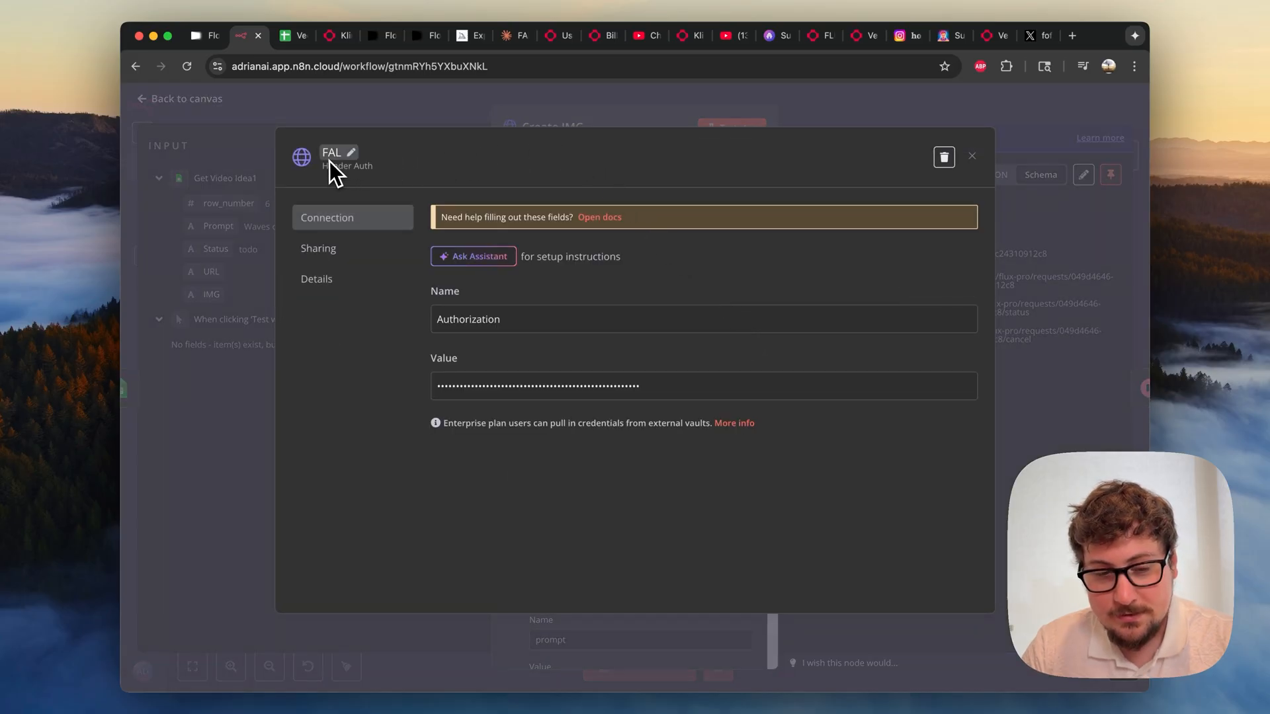
pyautogui.click(520, 320)
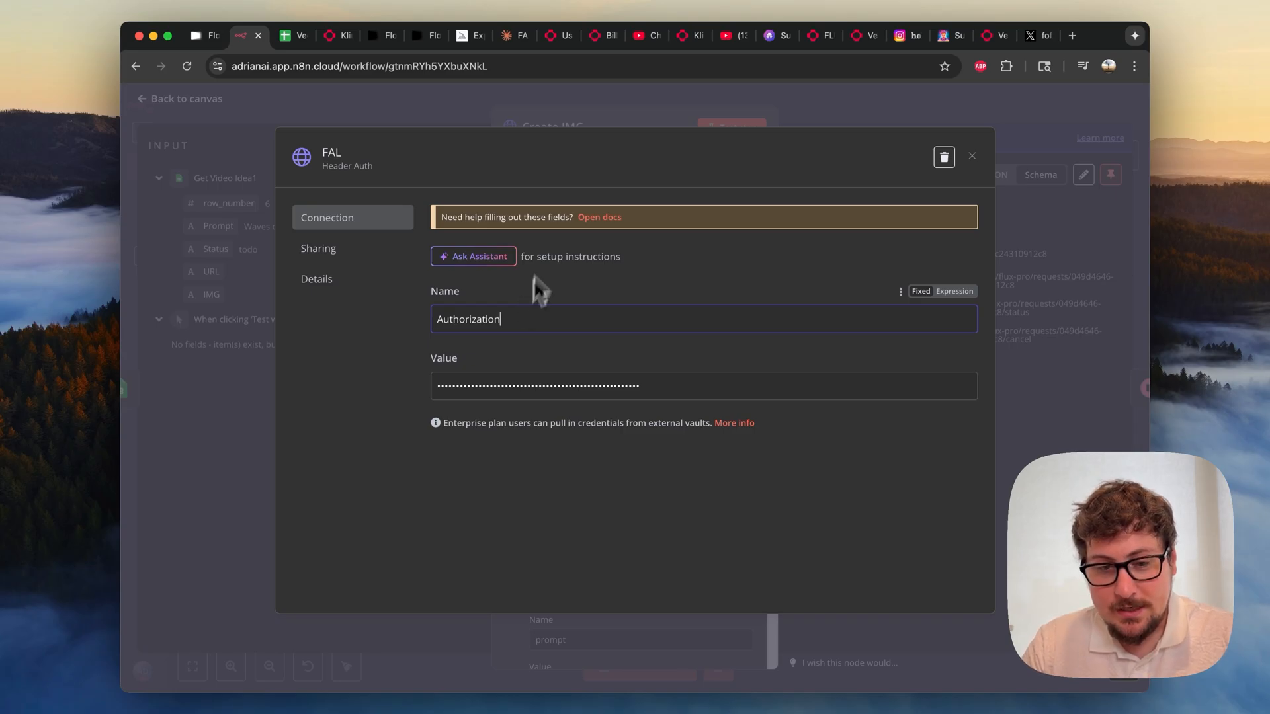
pyautogui.click(561, 119)
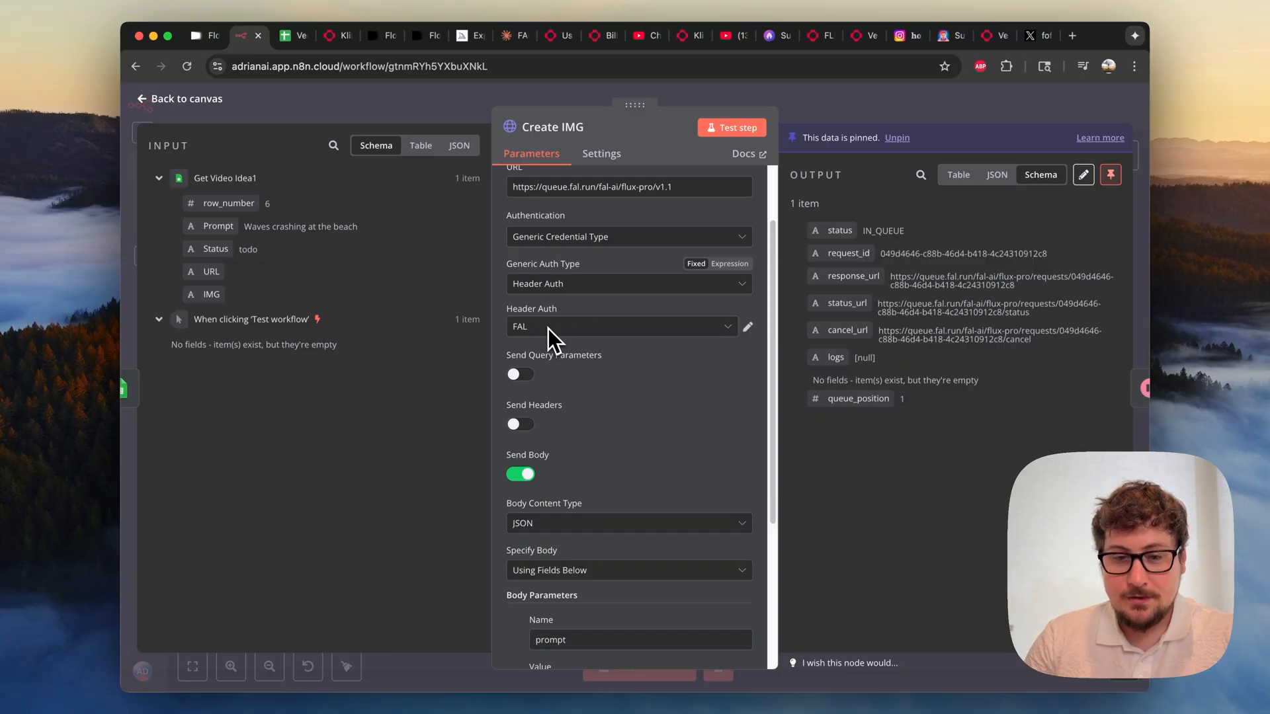
# Examine the body settings and prompt parameter of the Create IMG node, and return to the workflow canvas
pyautogui.scroll(-5, 549, 328)
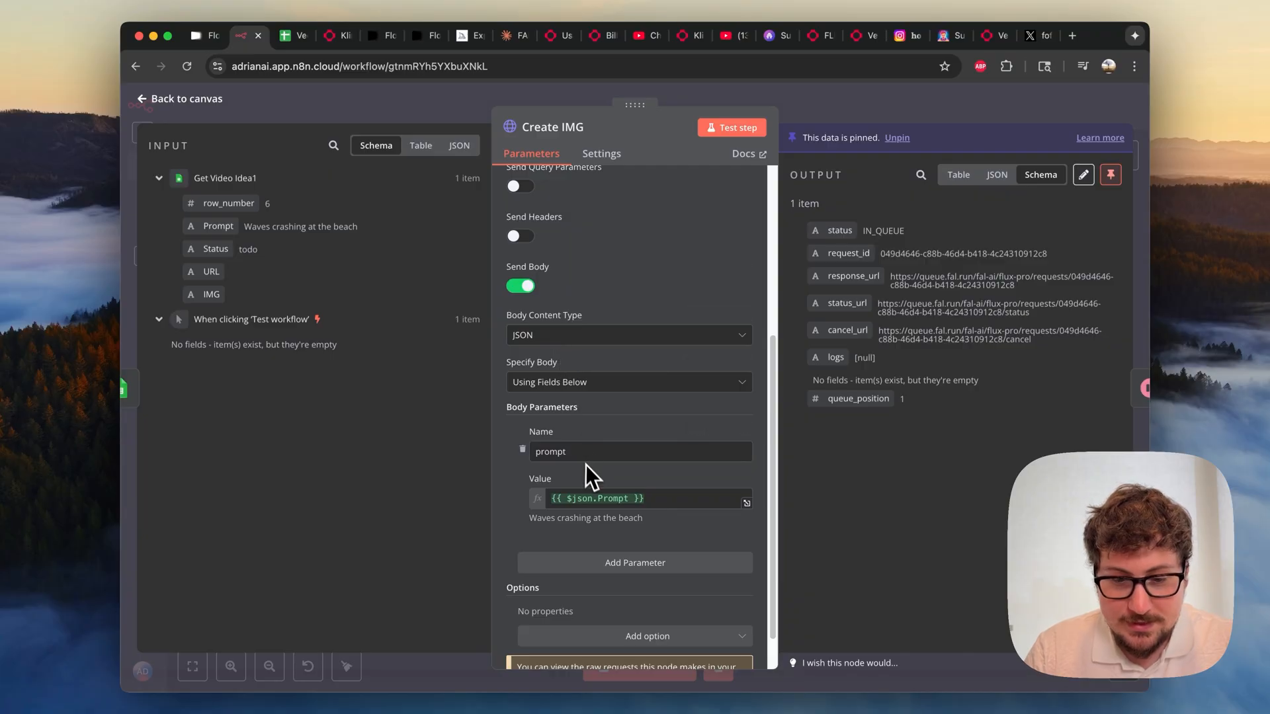
pyautogui.scroll(-1, 558, 392)
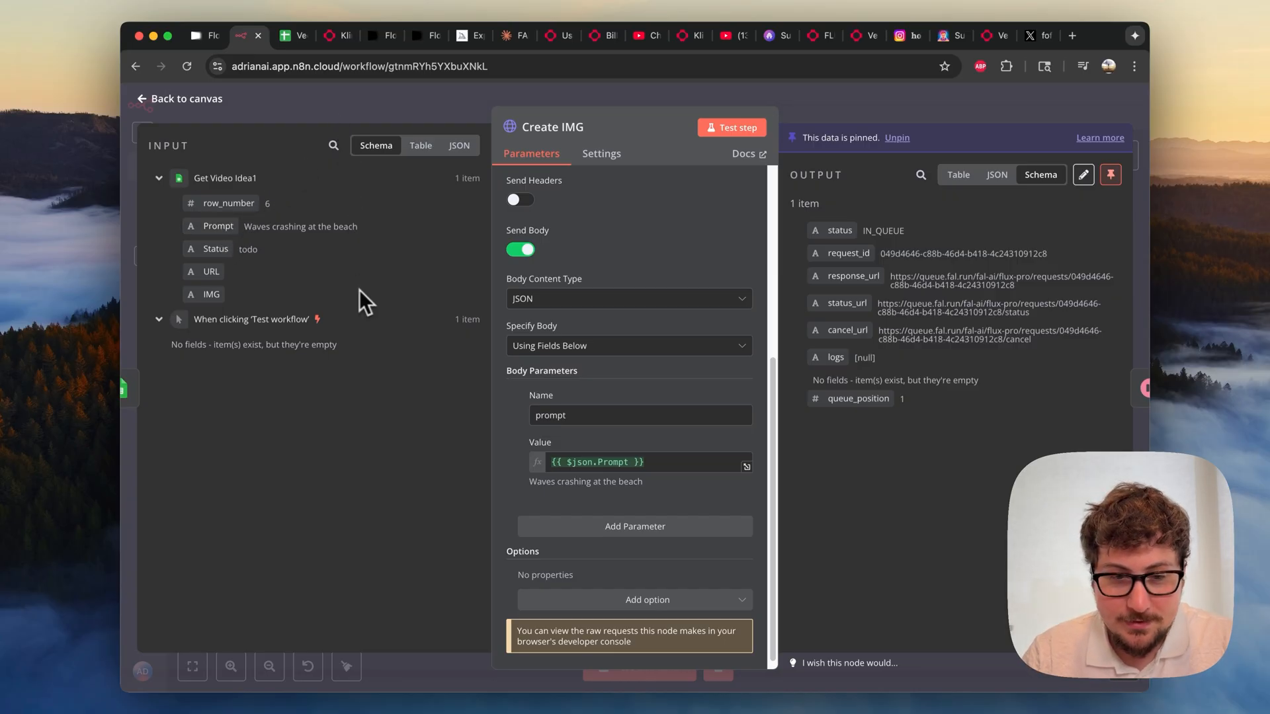
pyautogui.click(387, 110)
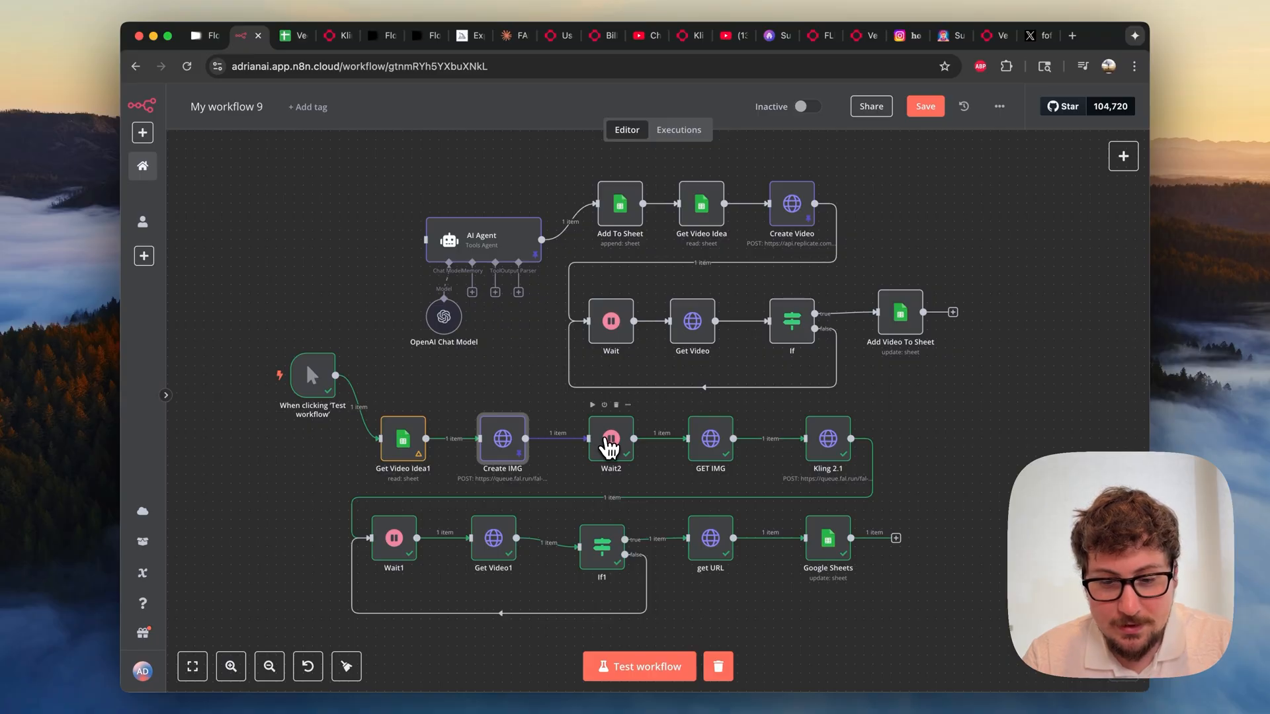
# Review the Wait2 node's wait settings and the GET IMG node's URL, authentication and image output, and return to the workflow canvas
pyautogui.doubleClick(609, 442)
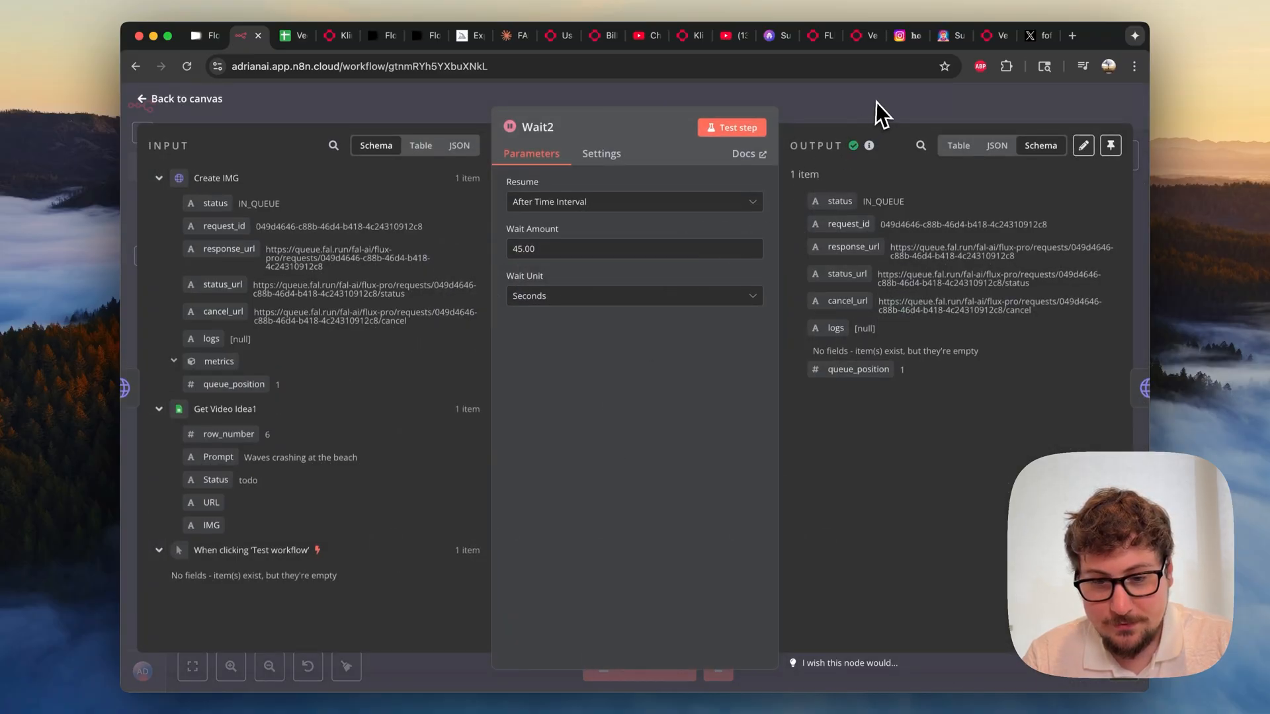
pyautogui.click(871, 103)
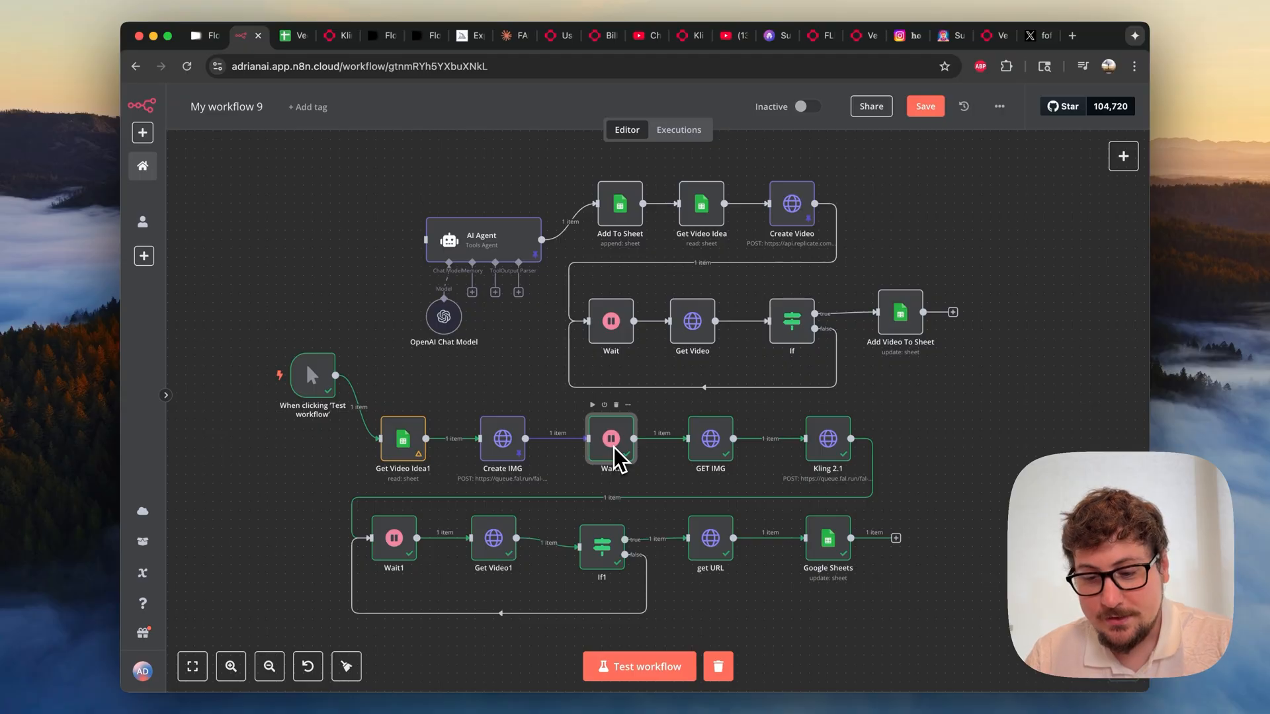
pyautogui.doubleClick(704, 455)
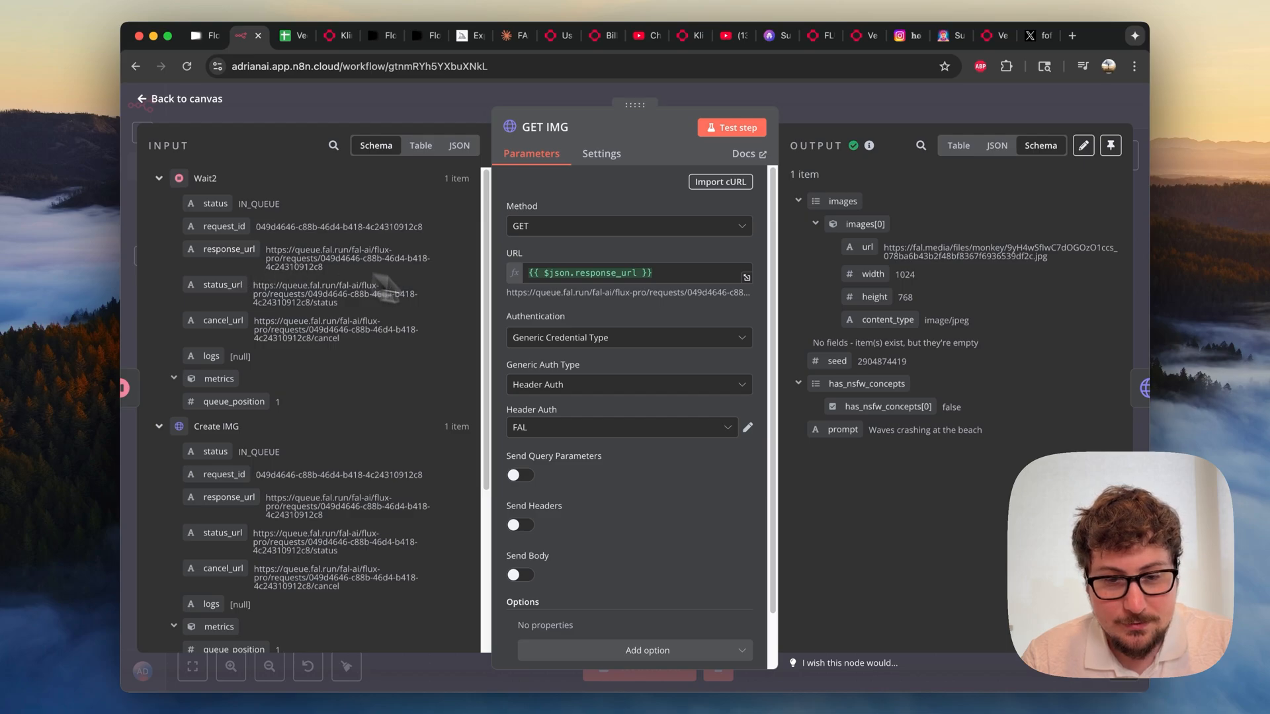
pyautogui.scroll(-1, 545, 265)
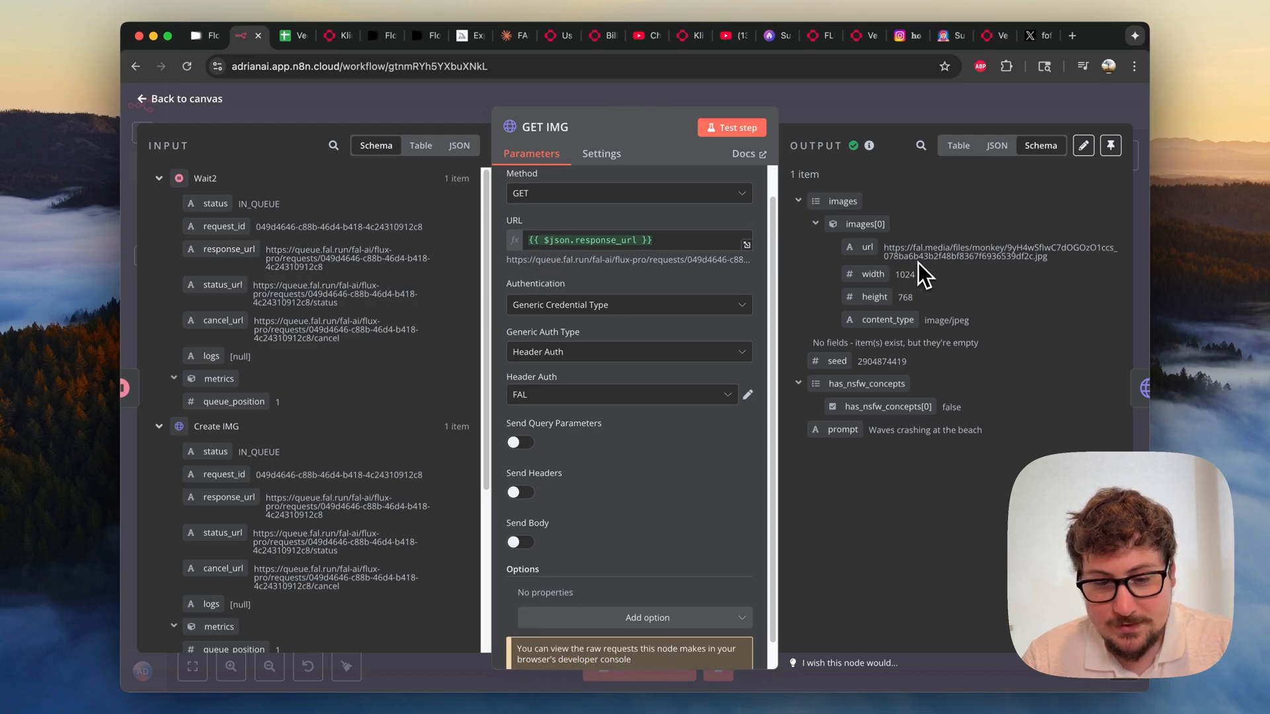
pyautogui.scroll(1, 700, 402)
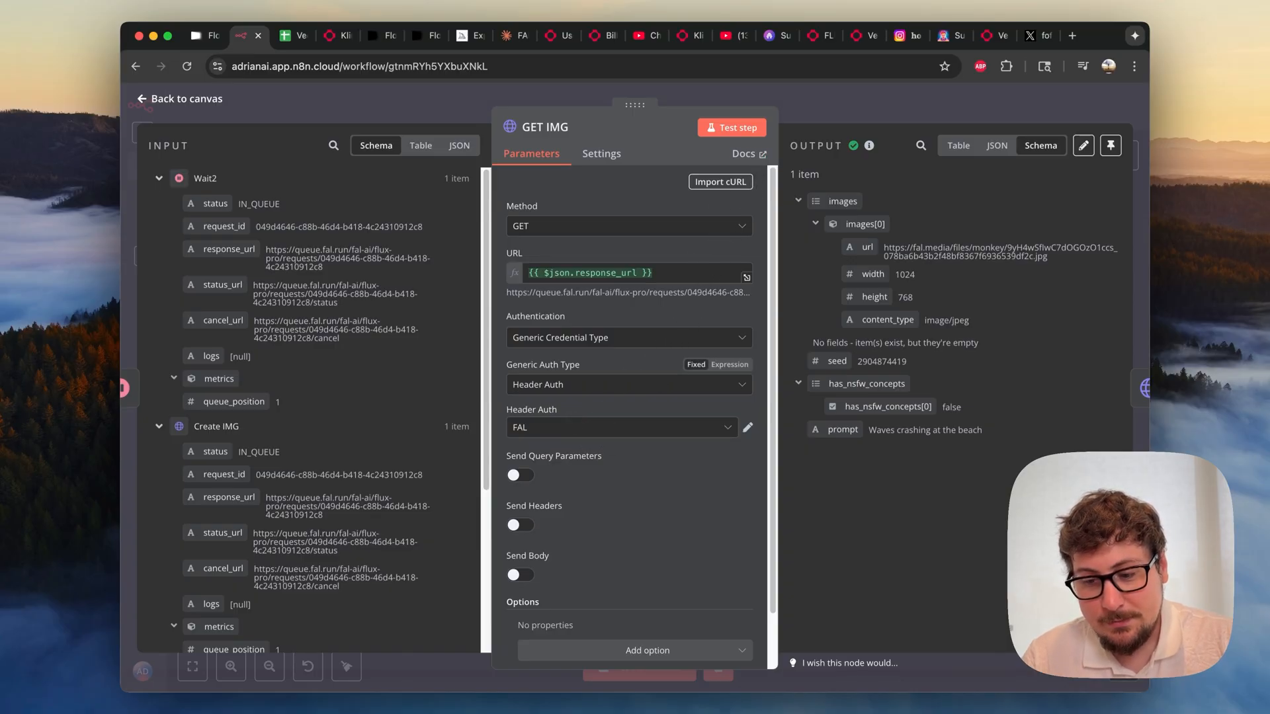
pyautogui.click(815, 122)
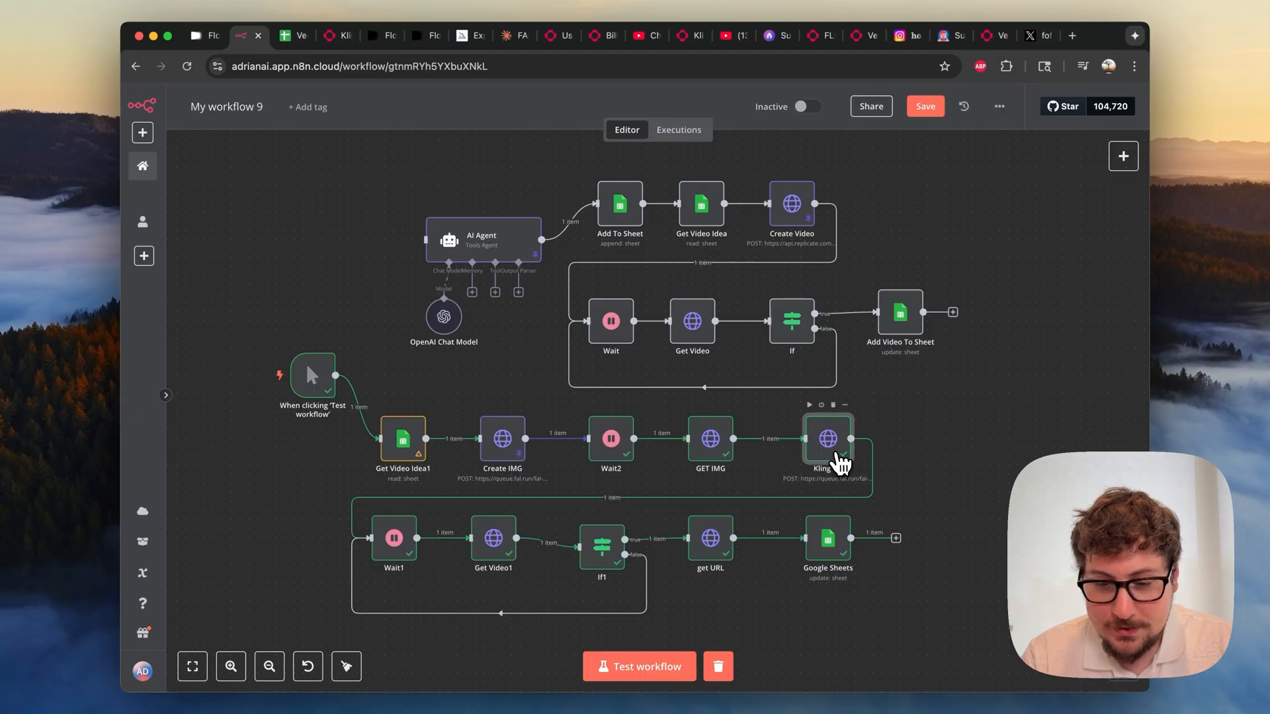
# Check the Kling 2.1 node's request URL against the API documentation of the Kling 2.1 Standard image-to-video model on fal.ai, and return to the node
pyautogui.doubleClick(835, 453)
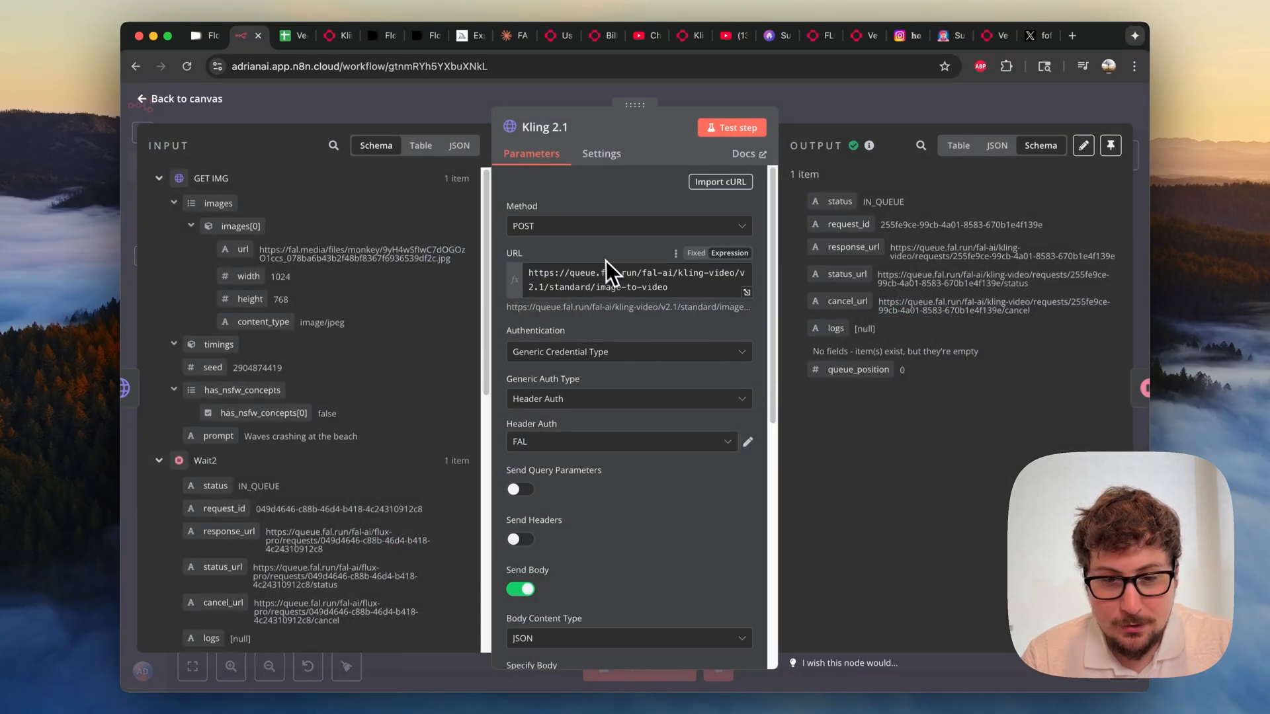
pyautogui.scroll(-1, 602, 258)
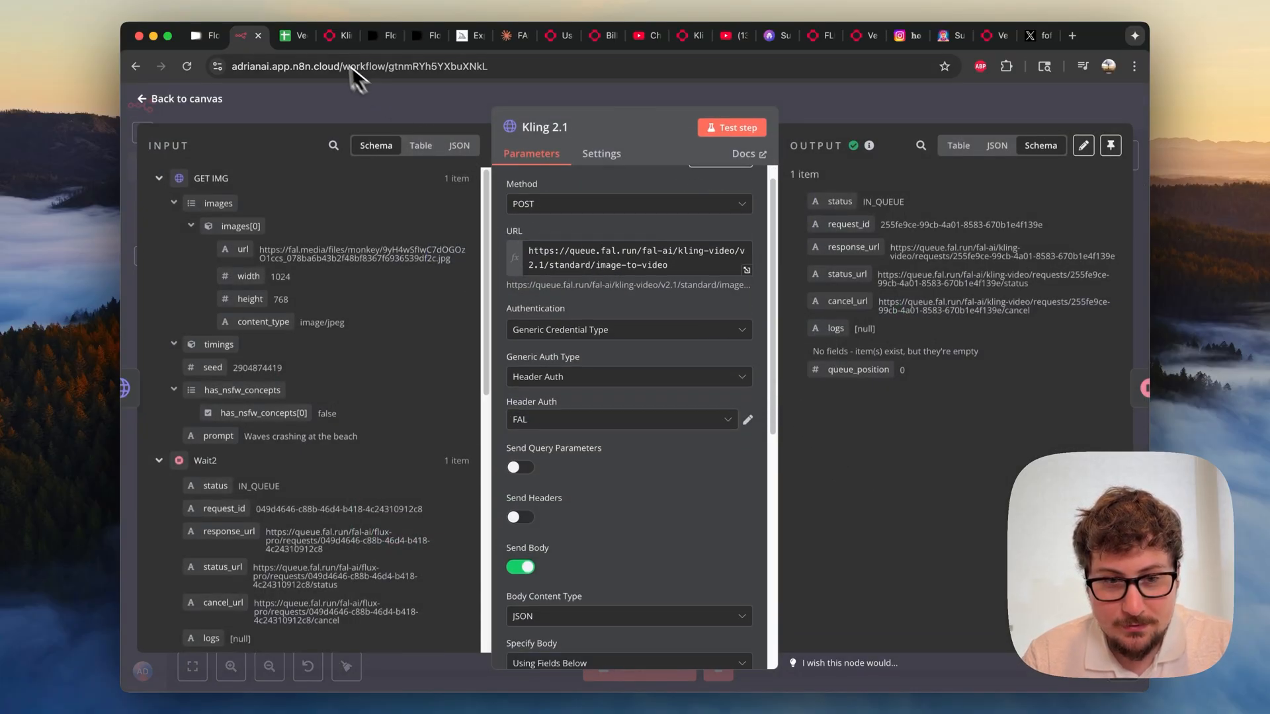
pyautogui.click(330, 38)
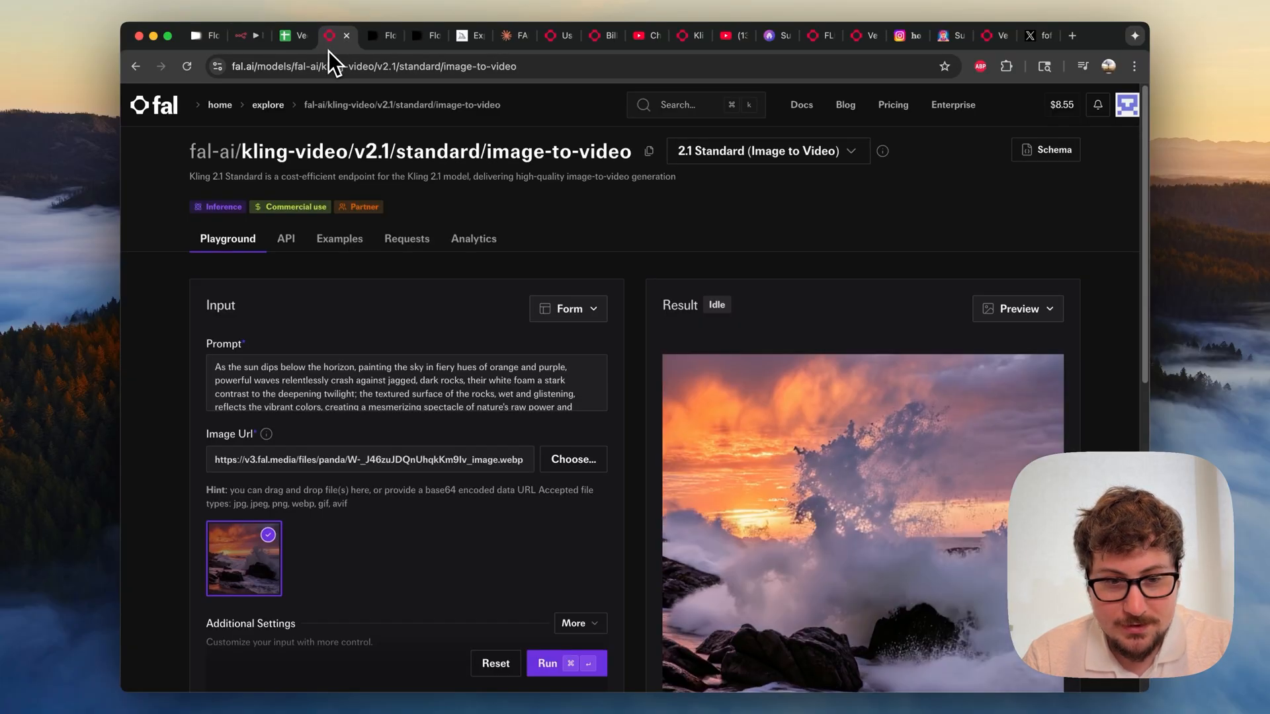
pyautogui.click(286, 246)
pyautogui.scroll(-4, 399, 383)
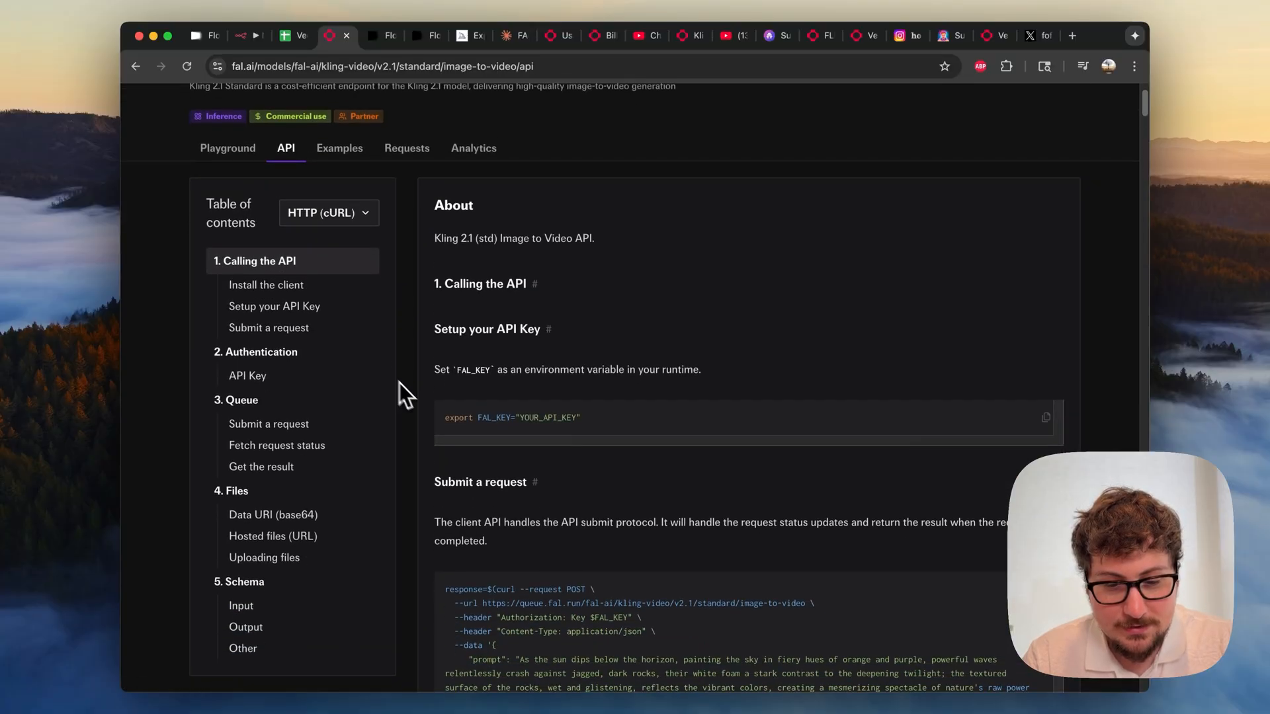
pyautogui.scroll(4, 463, 297)
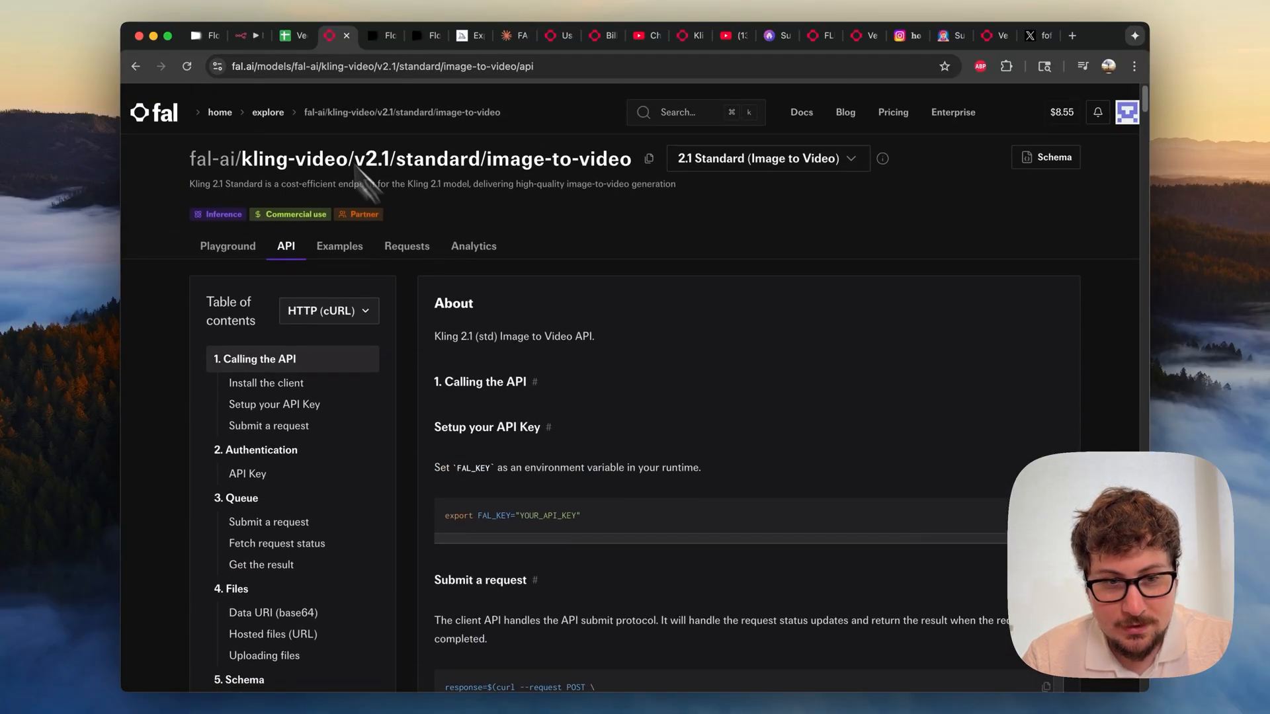
pyautogui.click(245, 37)
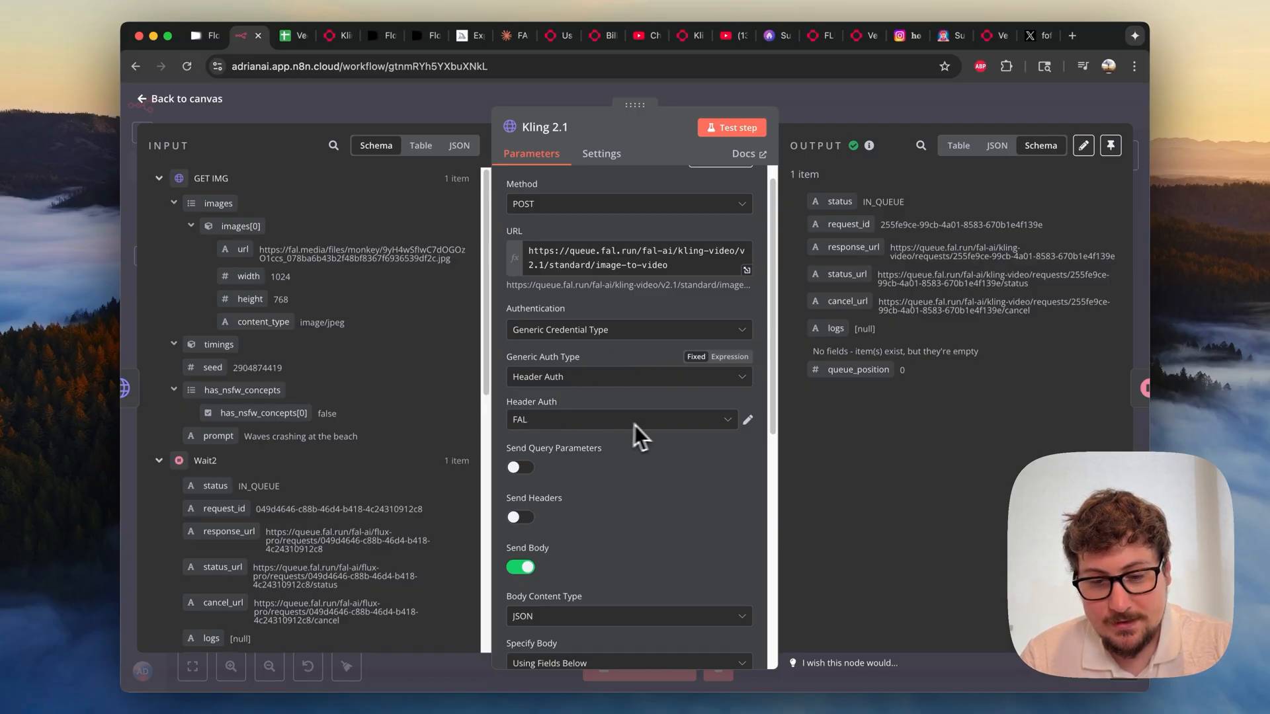
# Replace the prompt body parameter's fixed value in the Kling 2.1 node with the Prompt field from Get Video Idea1
pyautogui.scroll(-5, 632, 447)
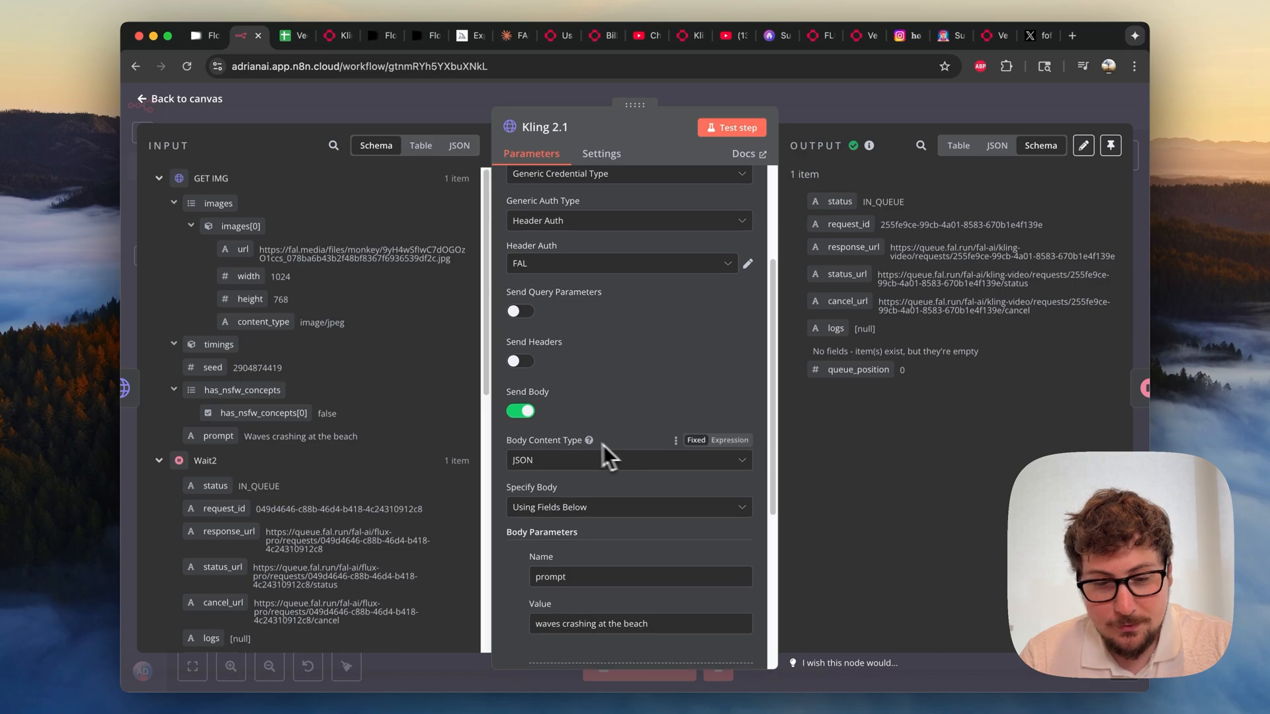
pyautogui.scroll(-1, 566, 450)
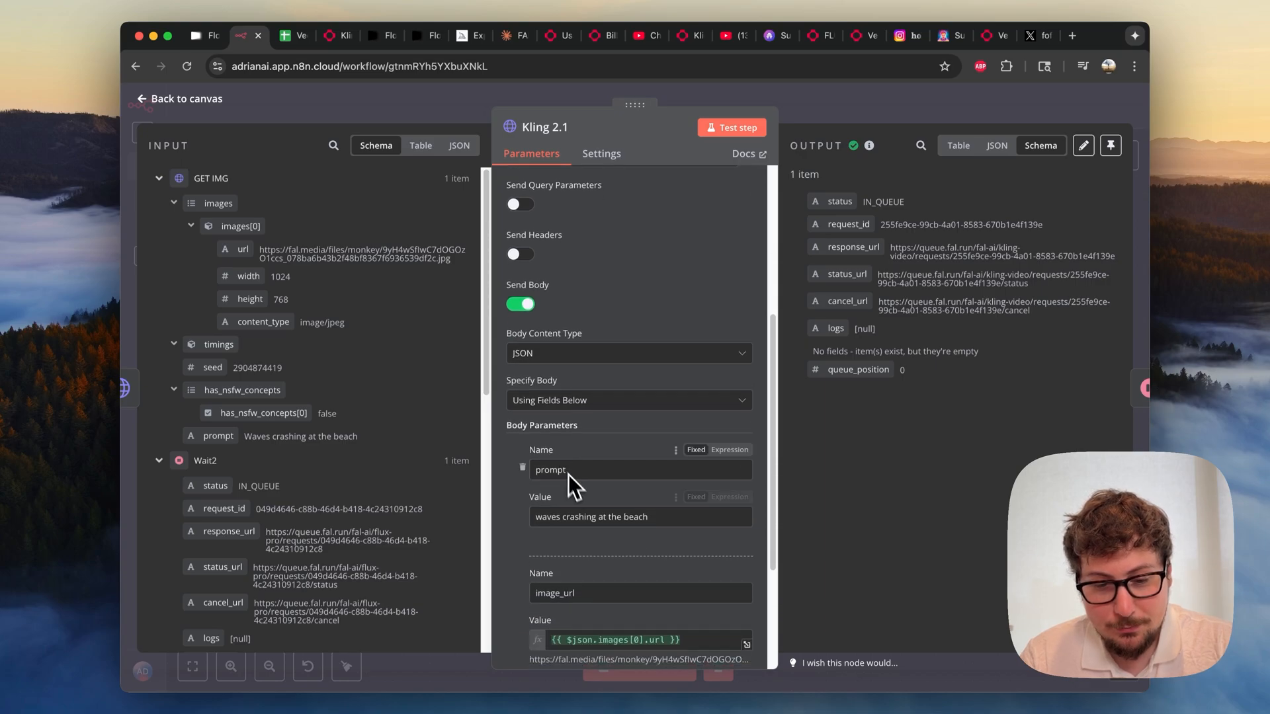
pyautogui.tripleClick(571, 518)
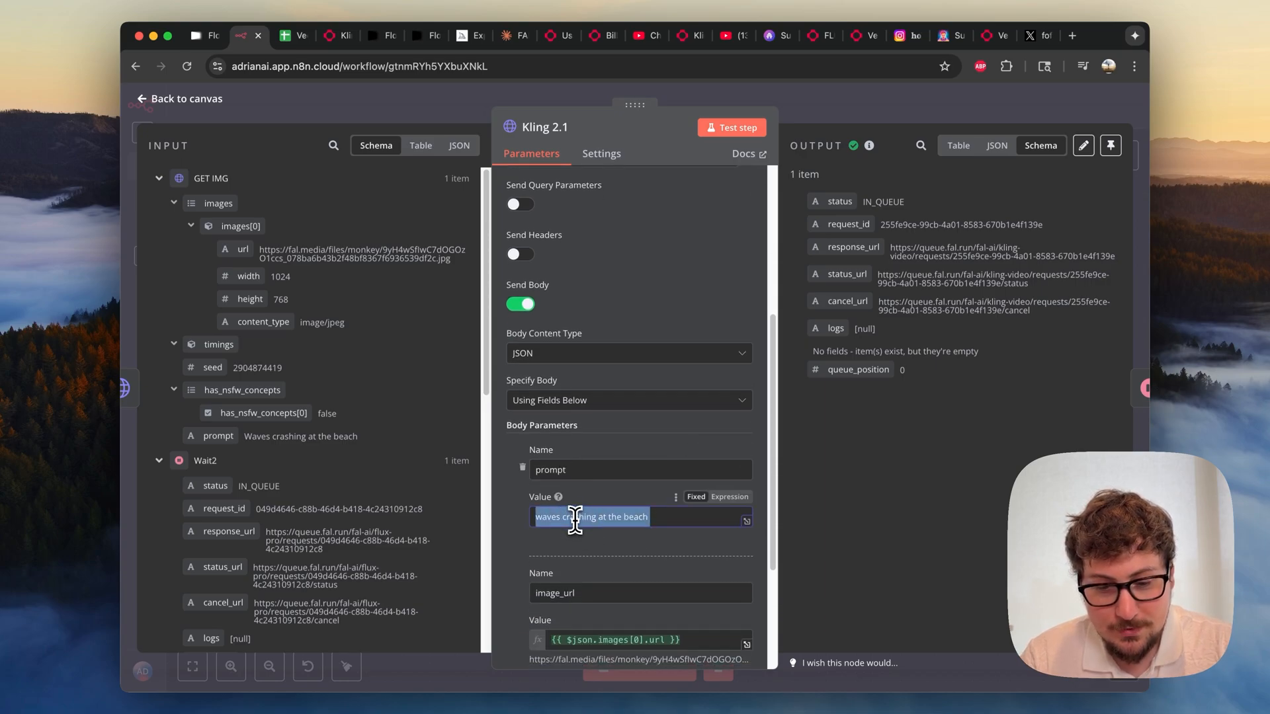
pyautogui.press('BackSpace')
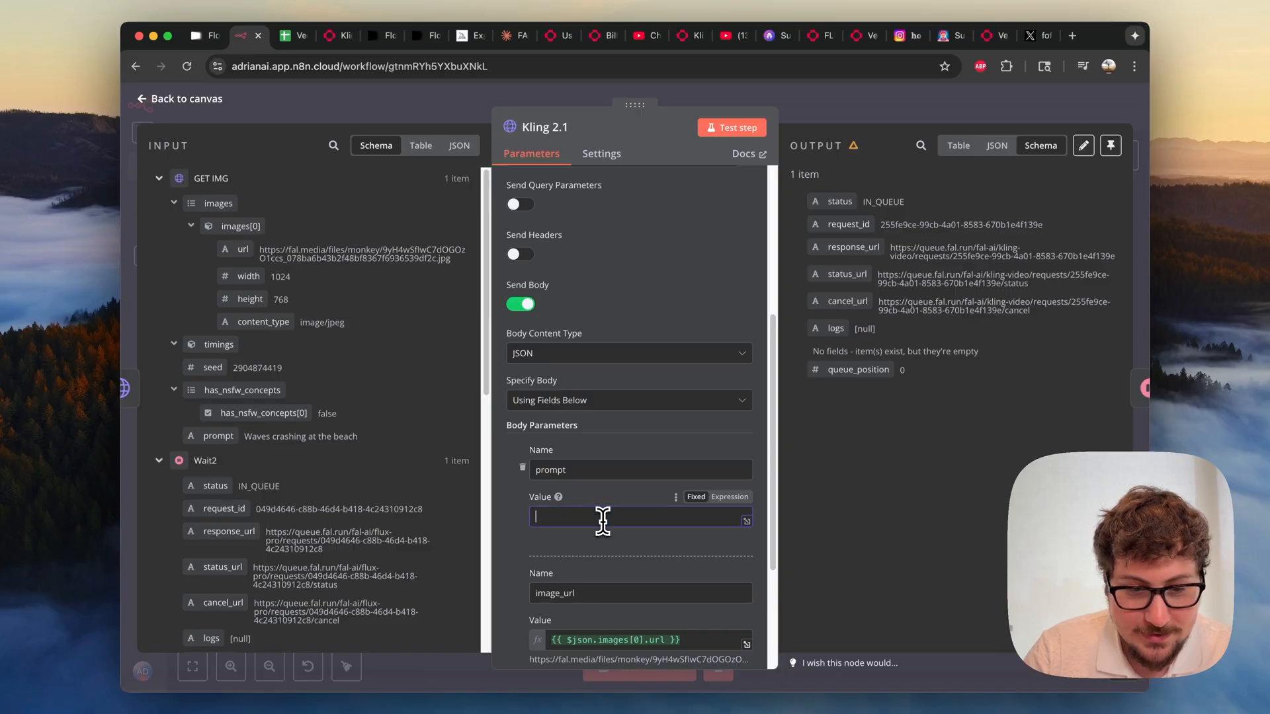
pyautogui.scroll(-8, 371, 423)
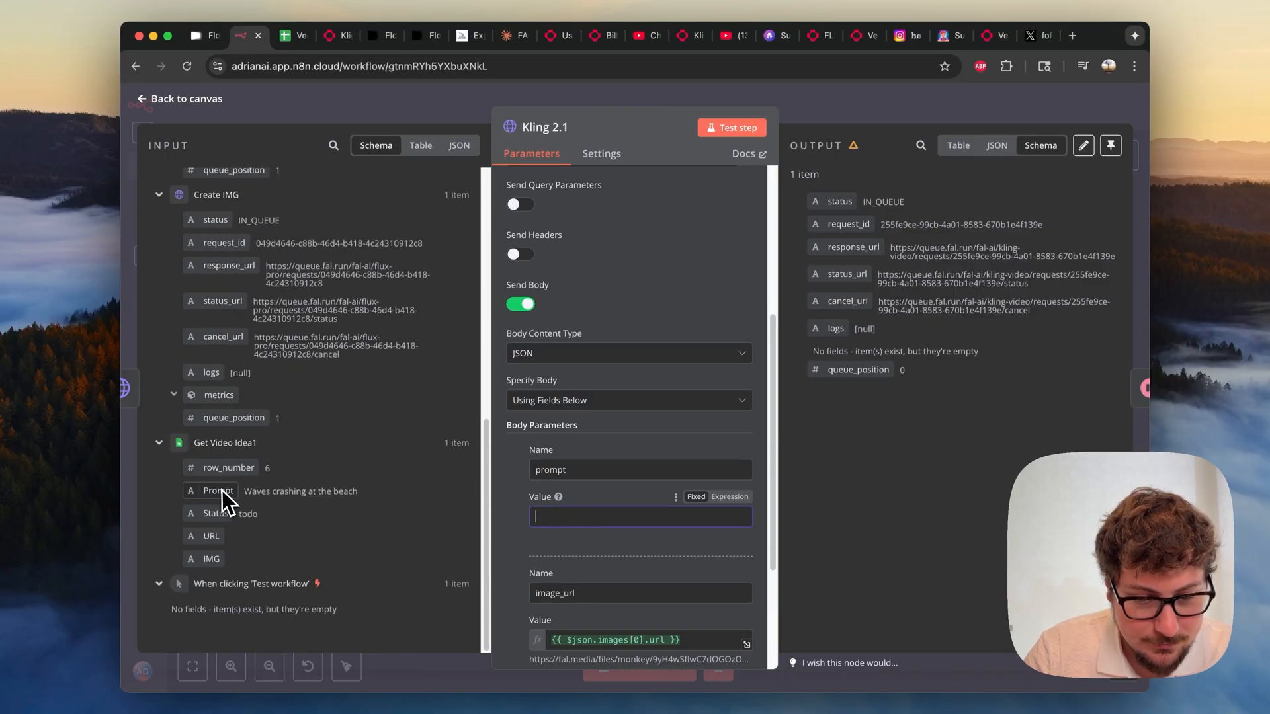
pyautogui.moveTo(219, 494); pyautogui.dragTo(576, 514)
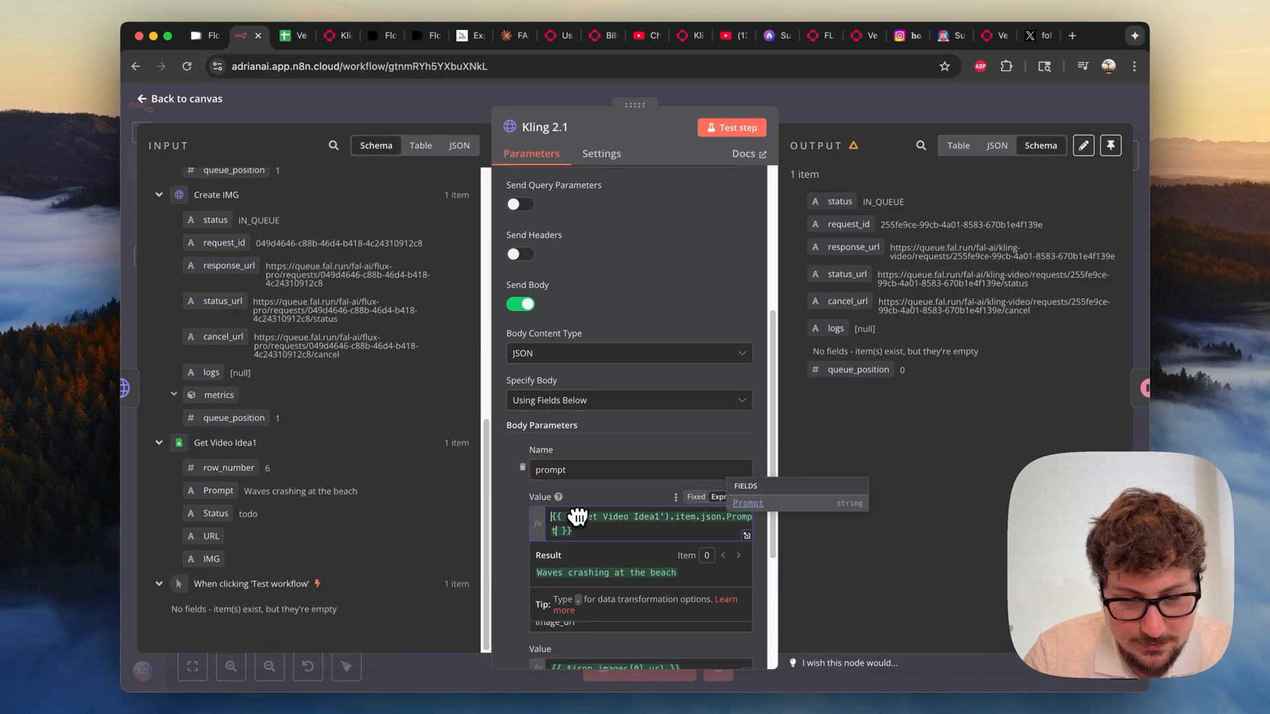
pyautogui.click(501, 227)
# Review the image_url body parameter and the request settings of the Kling 2.1 node, and return to the workflow canvas
pyautogui.scroll(-4, 570, 489)
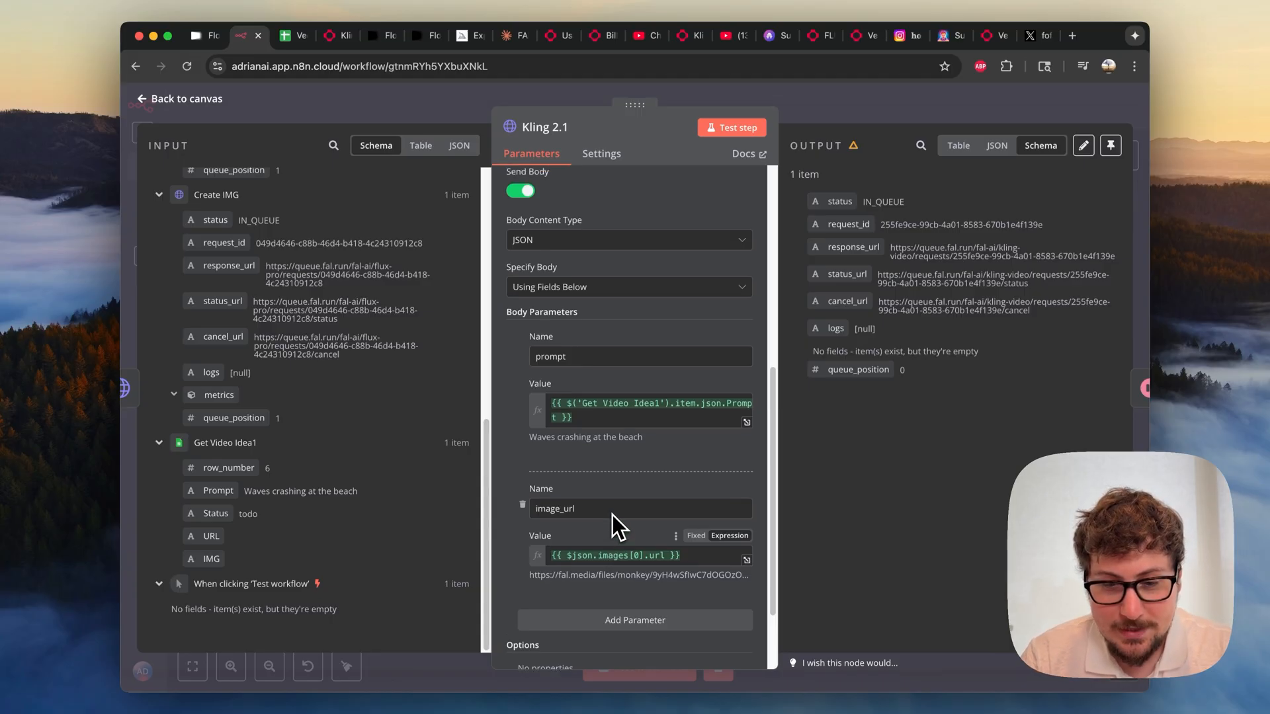
pyautogui.scroll(10, 613, 515)
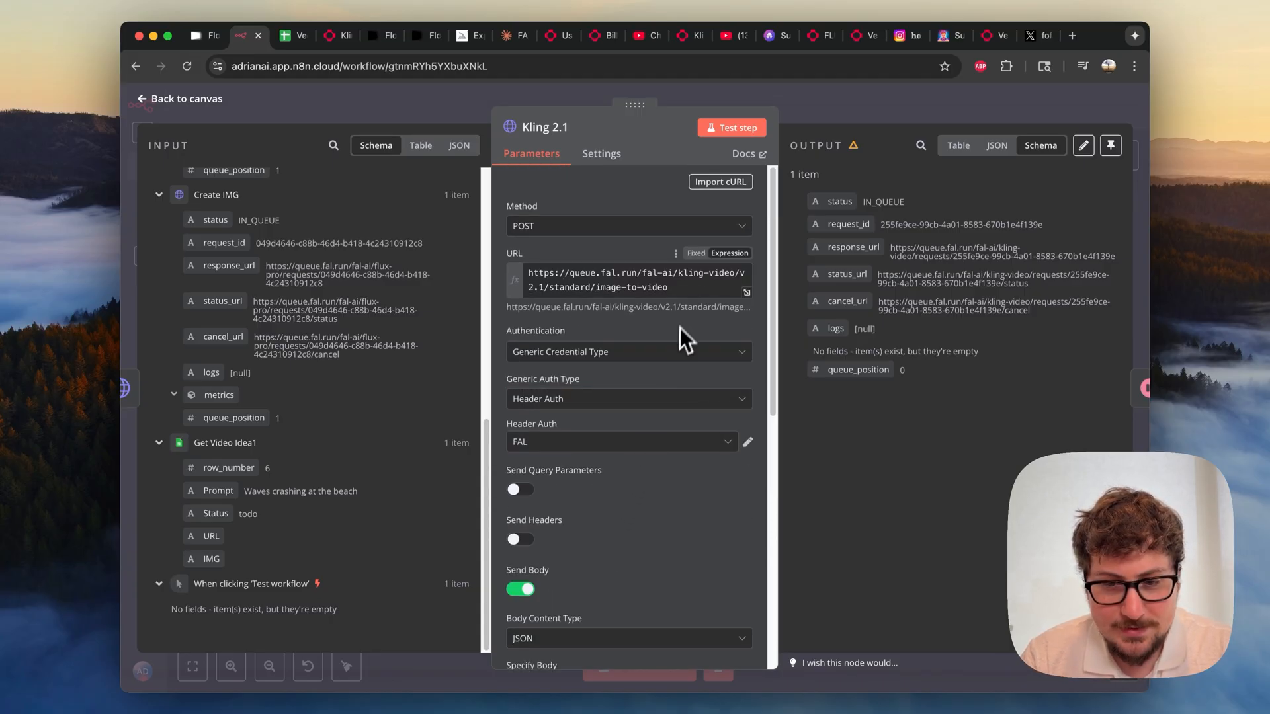
pyautogui.click(827, 103)
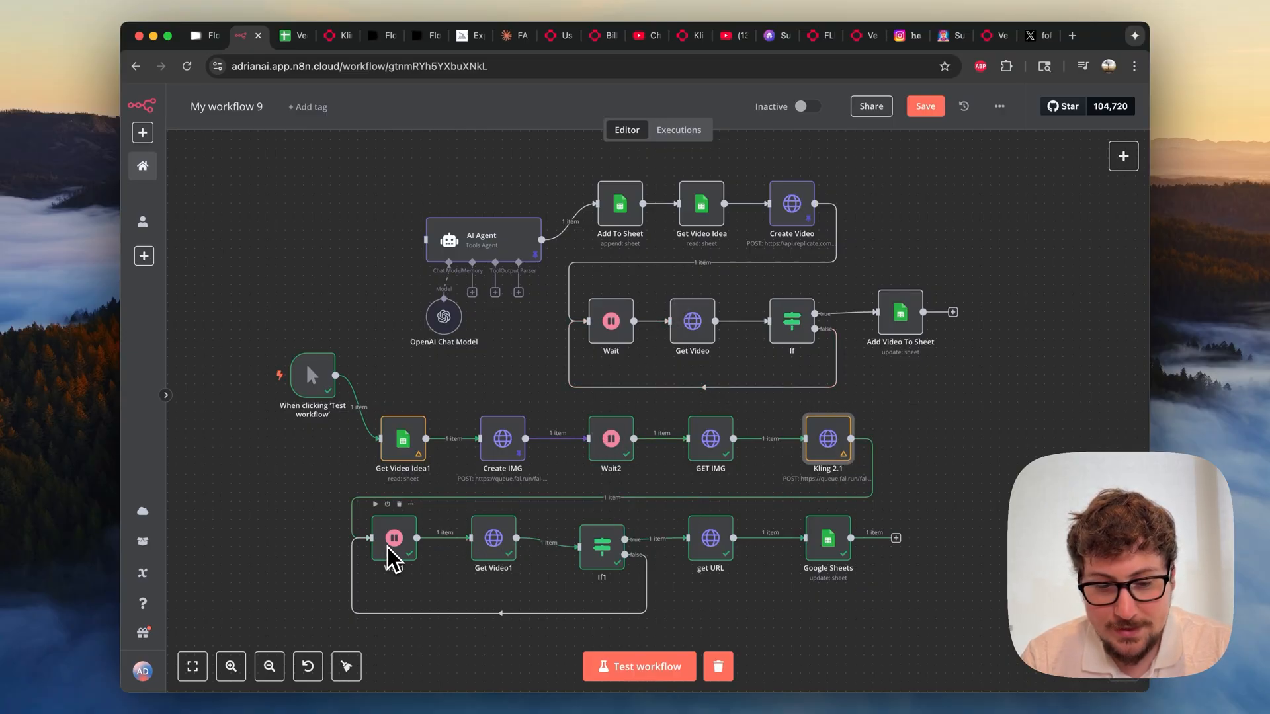
# Examine the Get Video1 node's method, status URL and authentication settings, and return to the workflow canvas
pyautogui.doubleClick(499, 553)
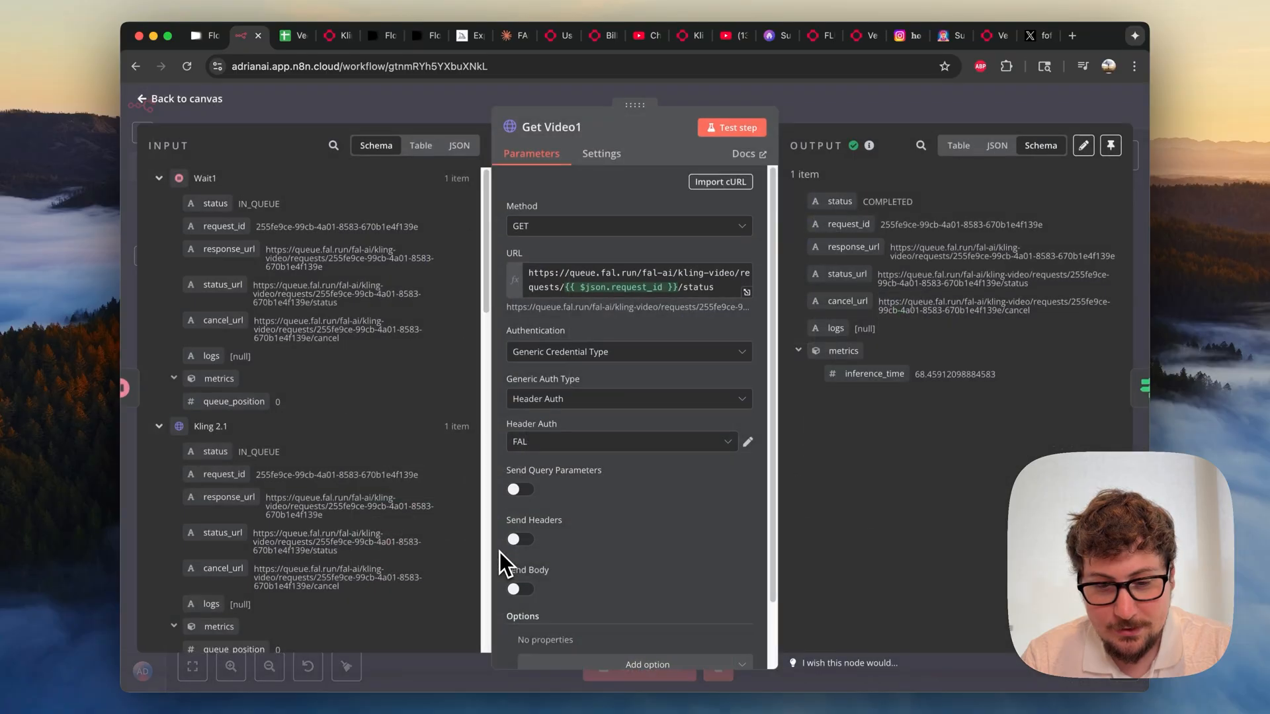
pyautogui.scroll(-1, 571, 283)
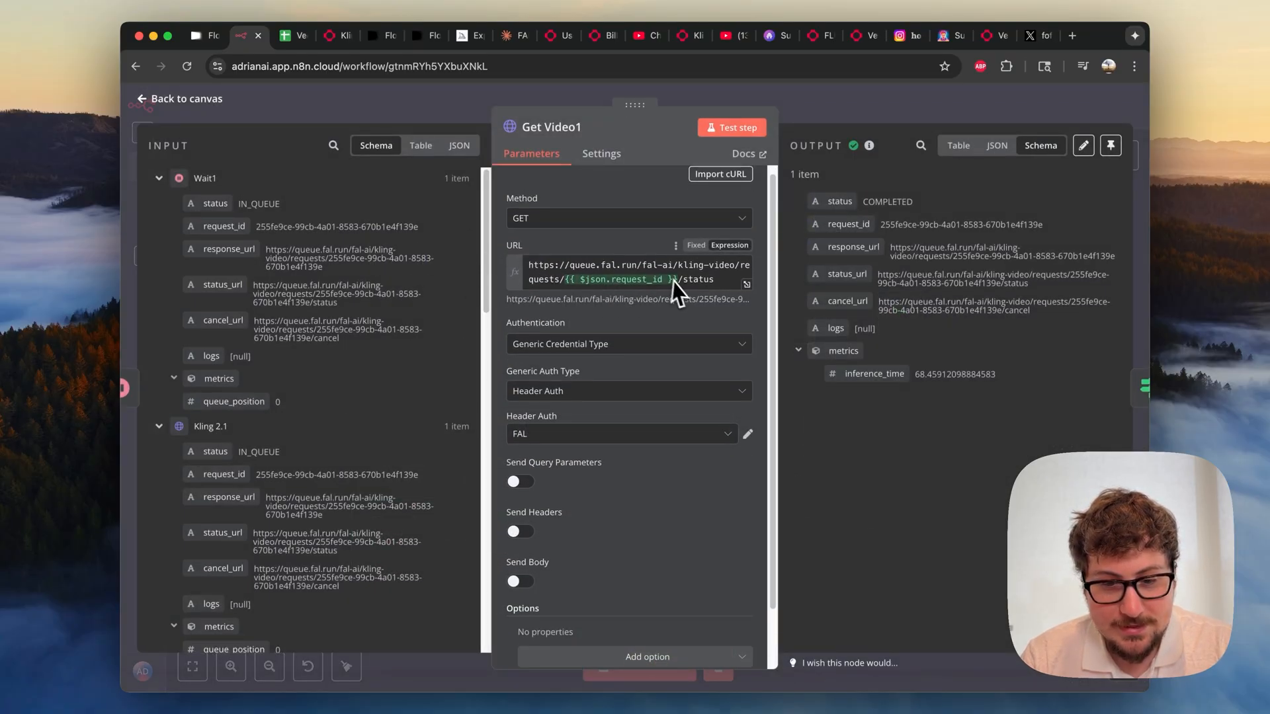
pyautogui.scroll(-2, 634, 287)
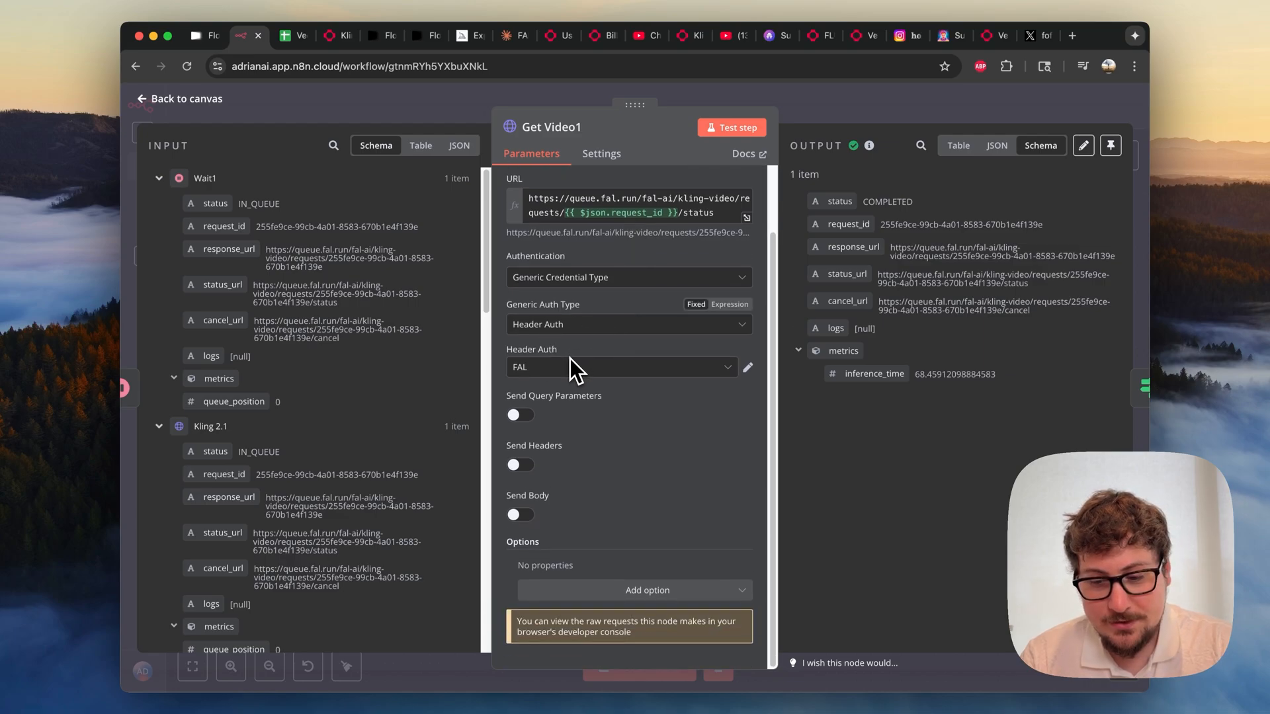
pyautogui.scroll(2, 571, 374)
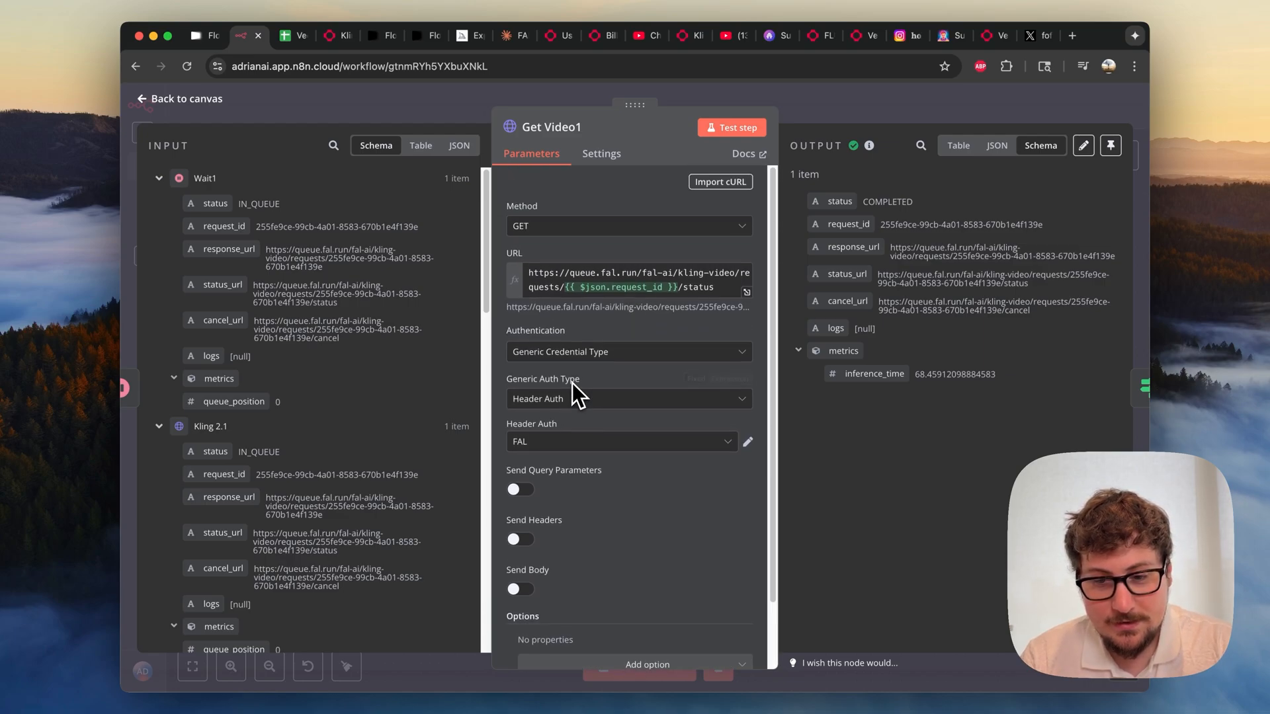
pyautogui.click(860, 117)
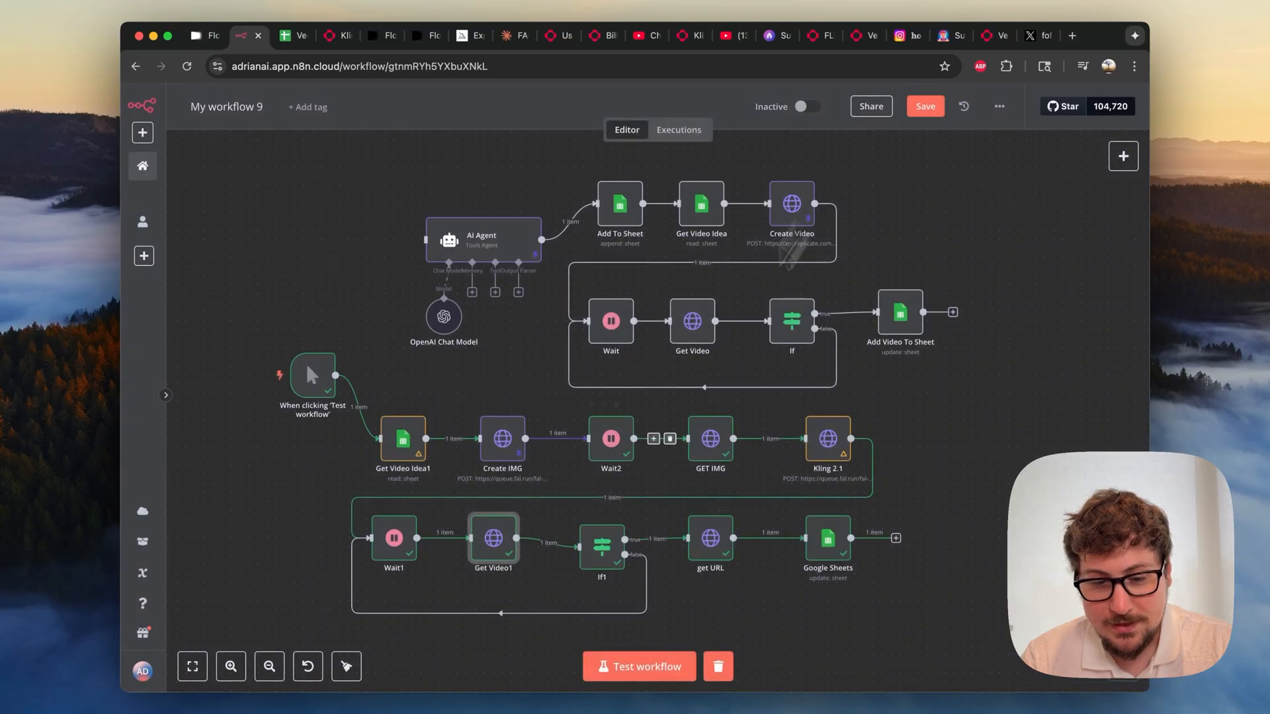
# Inspect the If1 node's status condition and the get URL node's request settings and output, and return to the workflow canvas
pyautogui.doubleClick(604, 557)
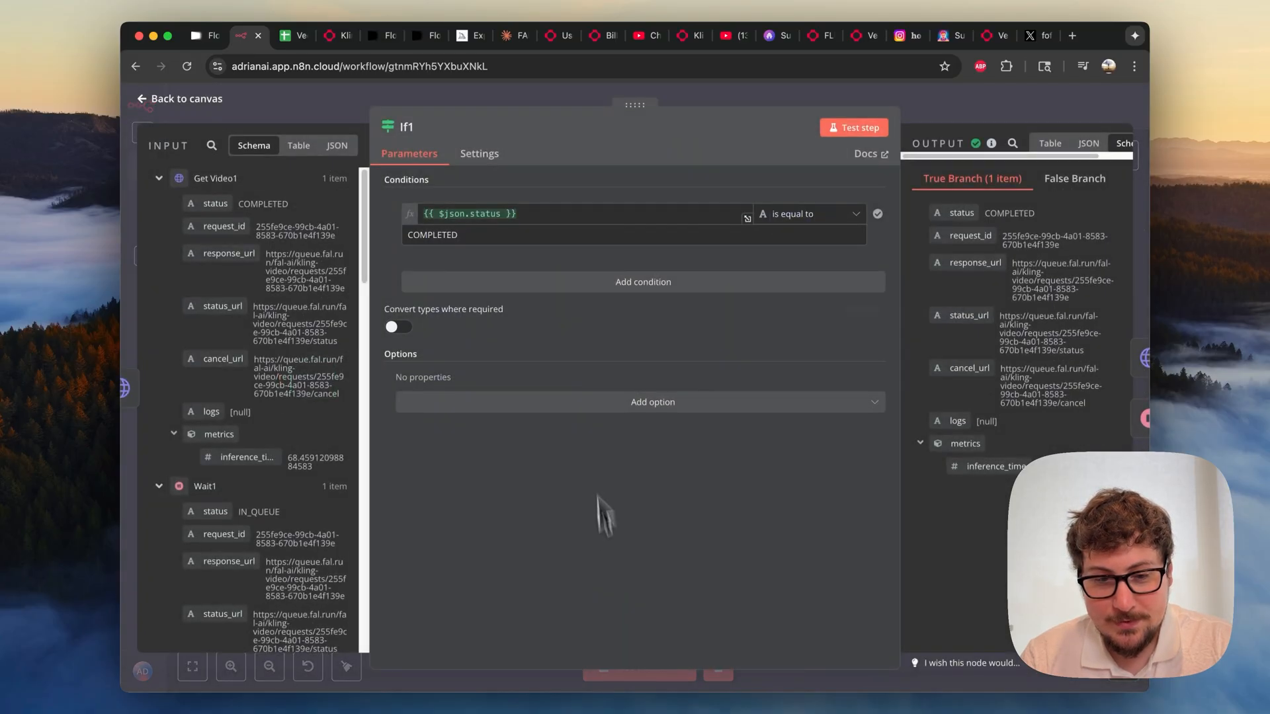
pyautogui.click(940, 117)
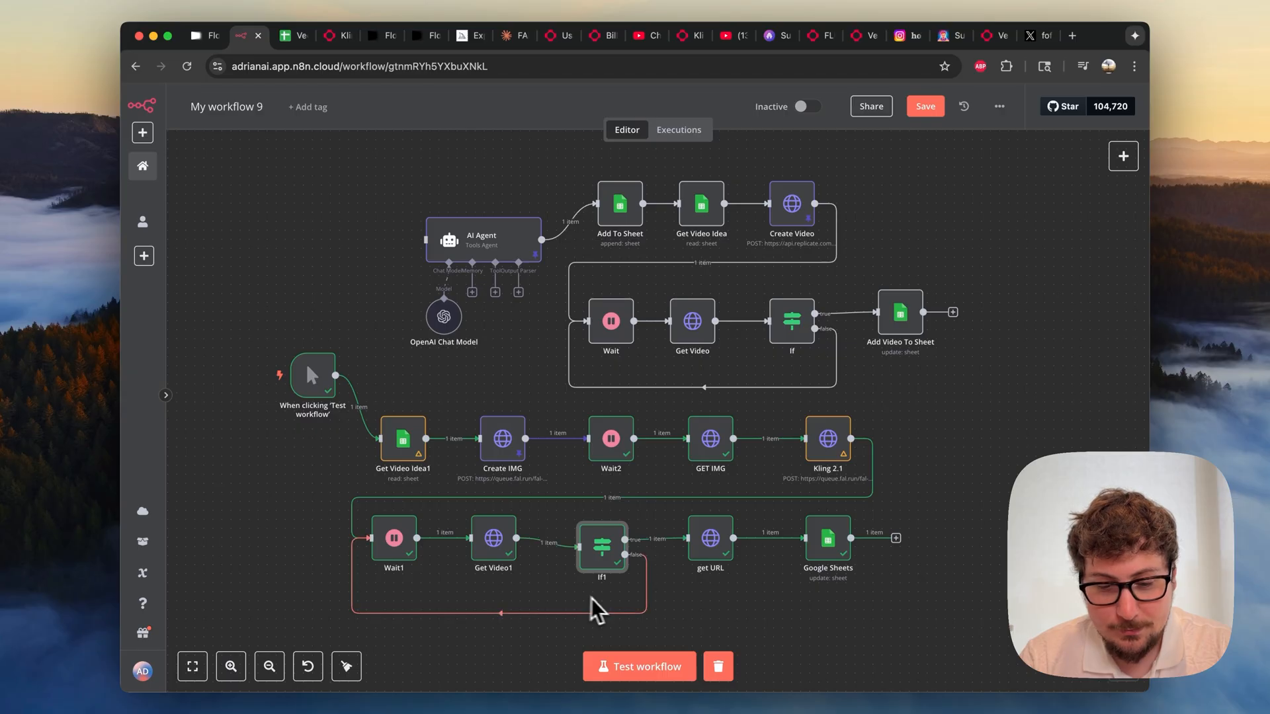
pyautogui.doubleClick(709, 539)
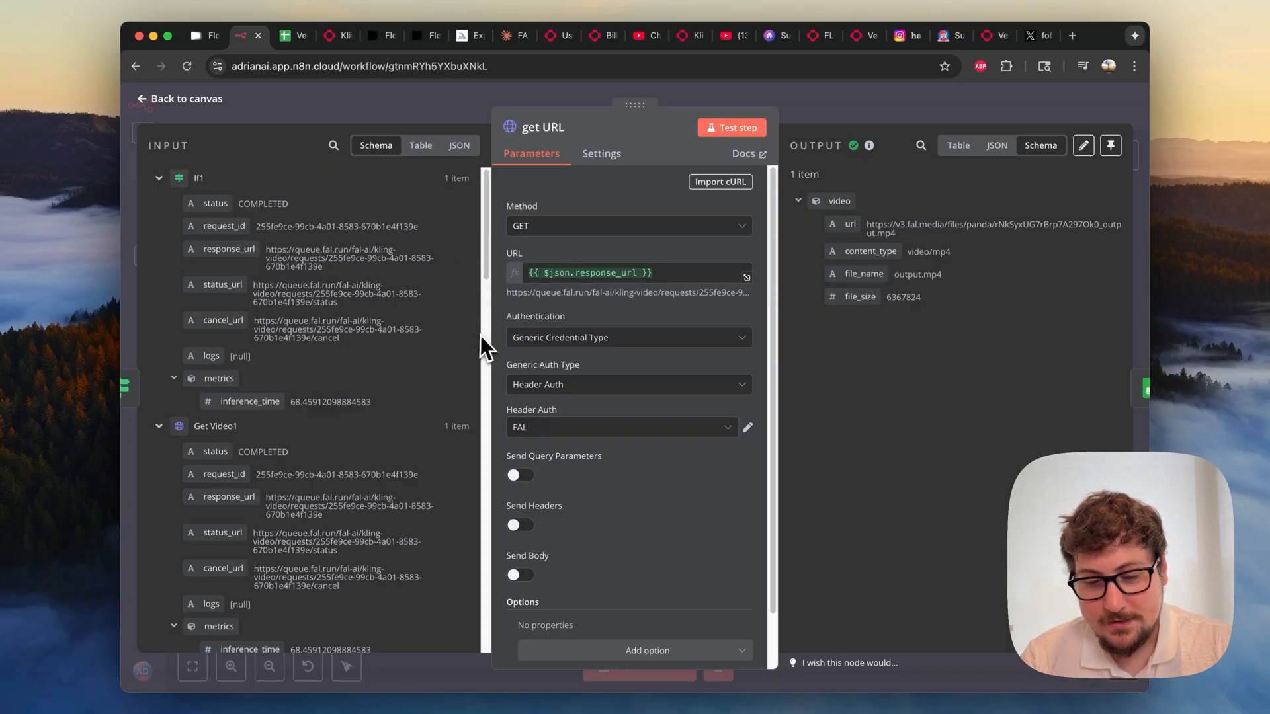
pyautogui.scroll(-2, 598, 406)
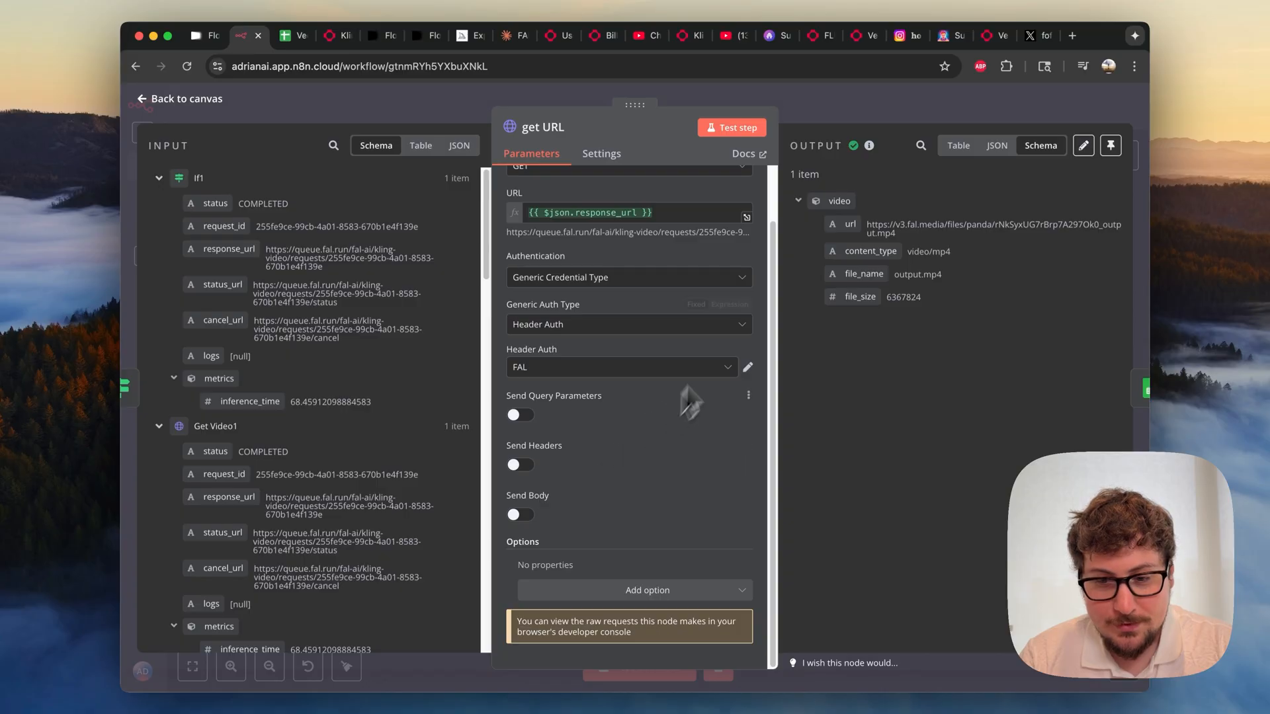
pyautogui.click(871, 106)
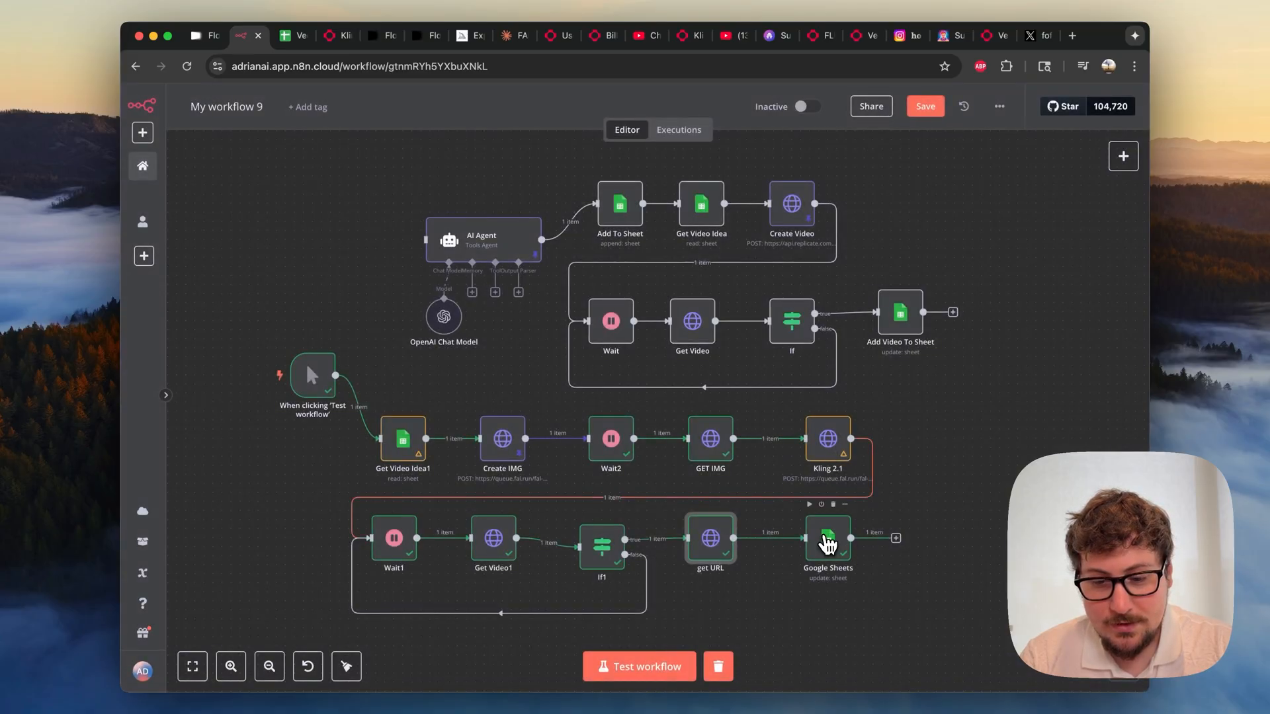
# Review the Google Sheets node's Update Row operation, target sheet, matching column and values to update, and return to the workflow canvas
pyautogui.doubleClick(827, 541)
pyautogui.scroll(-1, 656, 462)
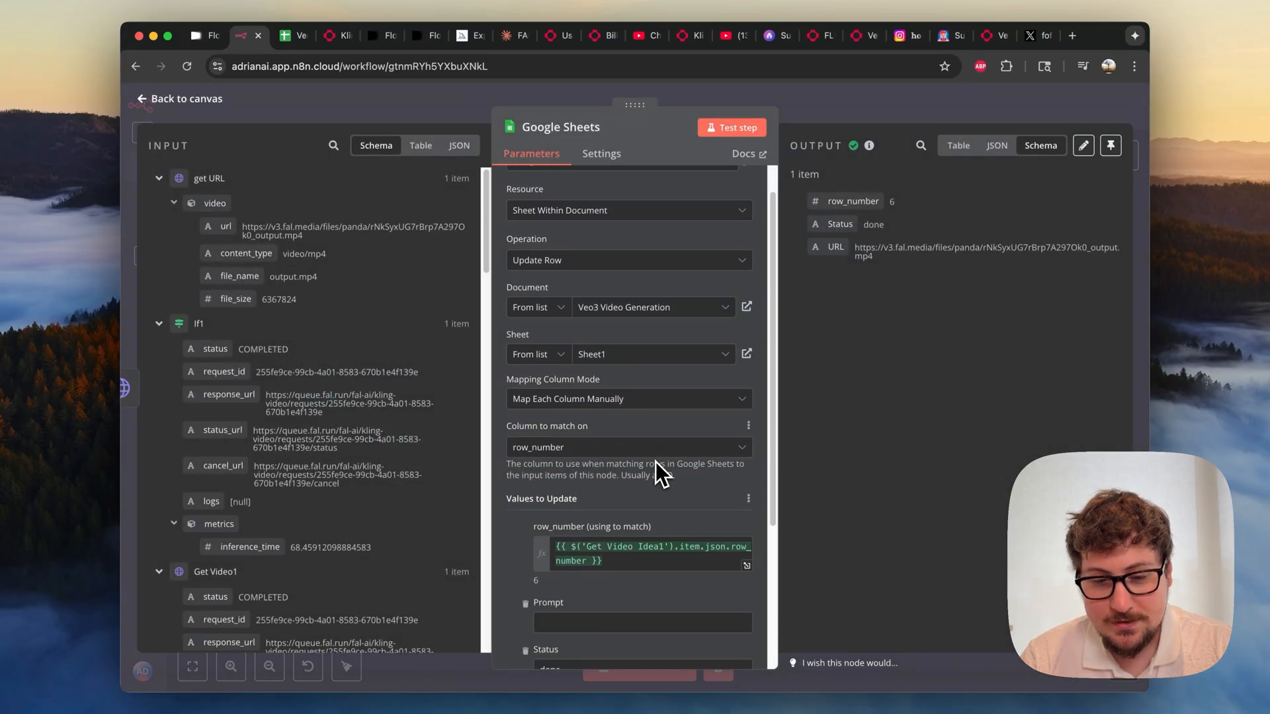
pyautogui.scroll(1, 651, 463)
pyautogui.click(465, 116)
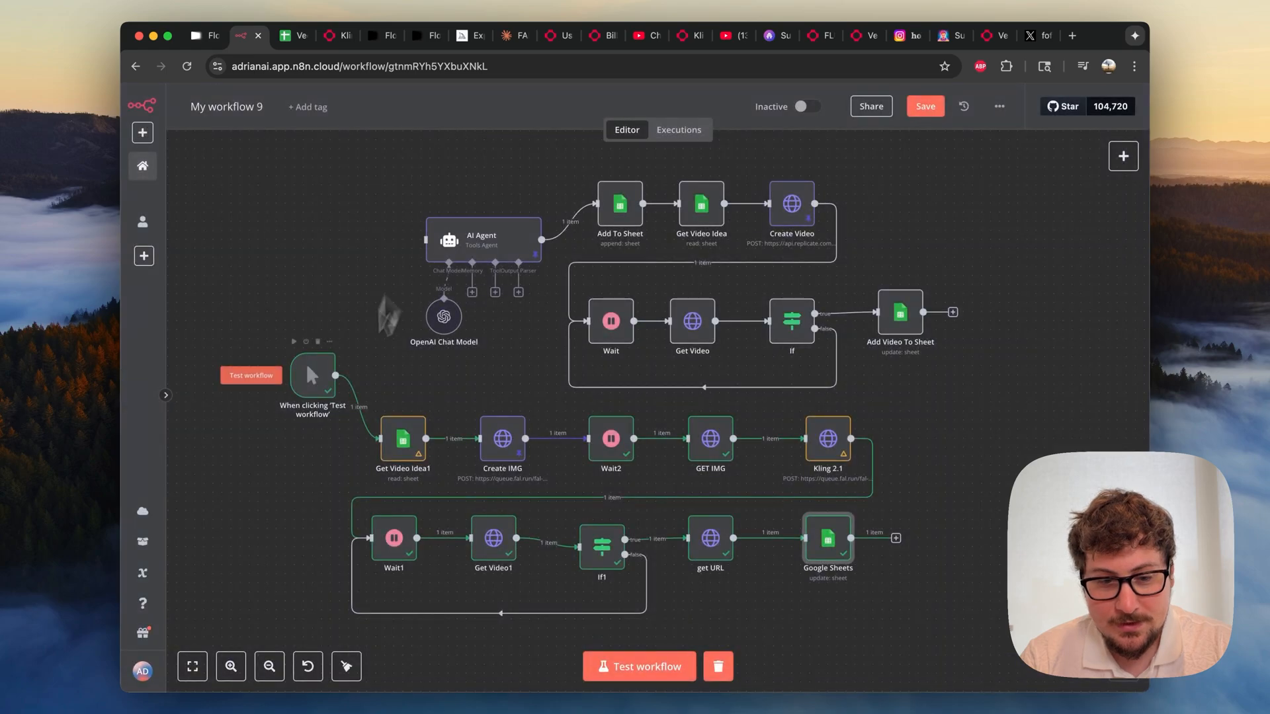
# Review the Prompt, Status and URL column headers in the Veo3 Video Generation Google Sheet
pyautogui.click(294, 36)
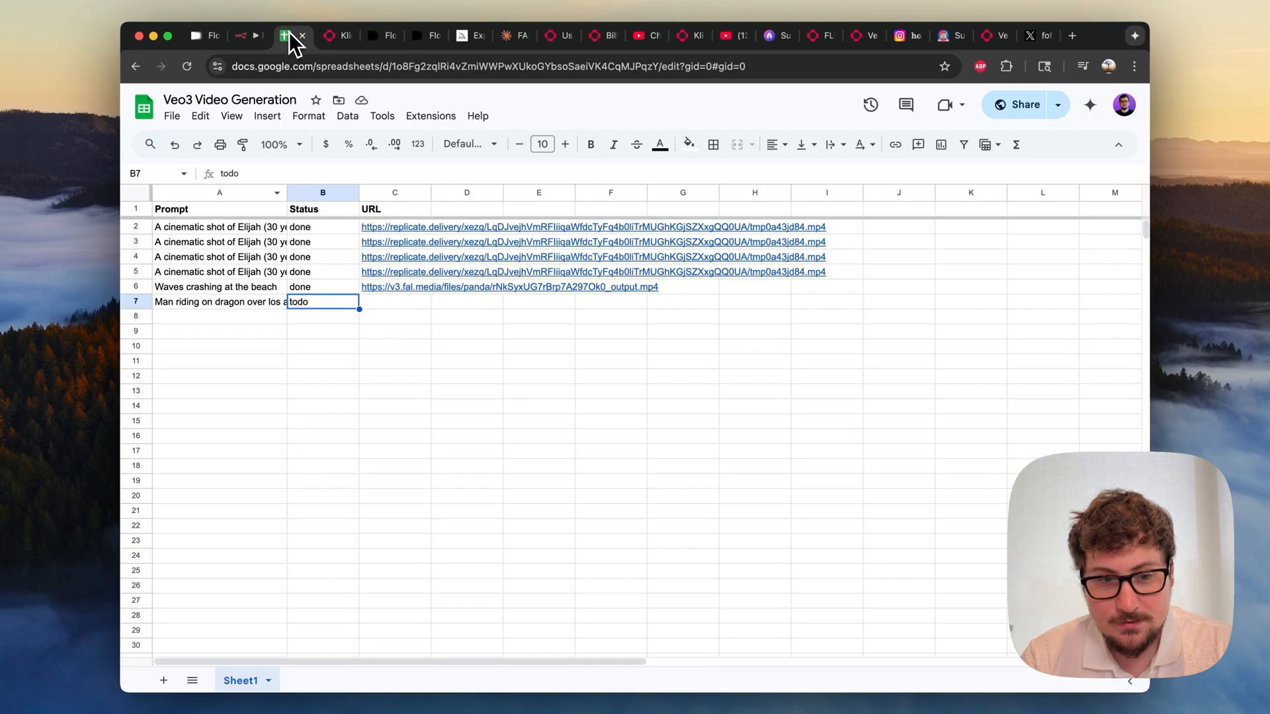
pyautogui.click(220, 209)
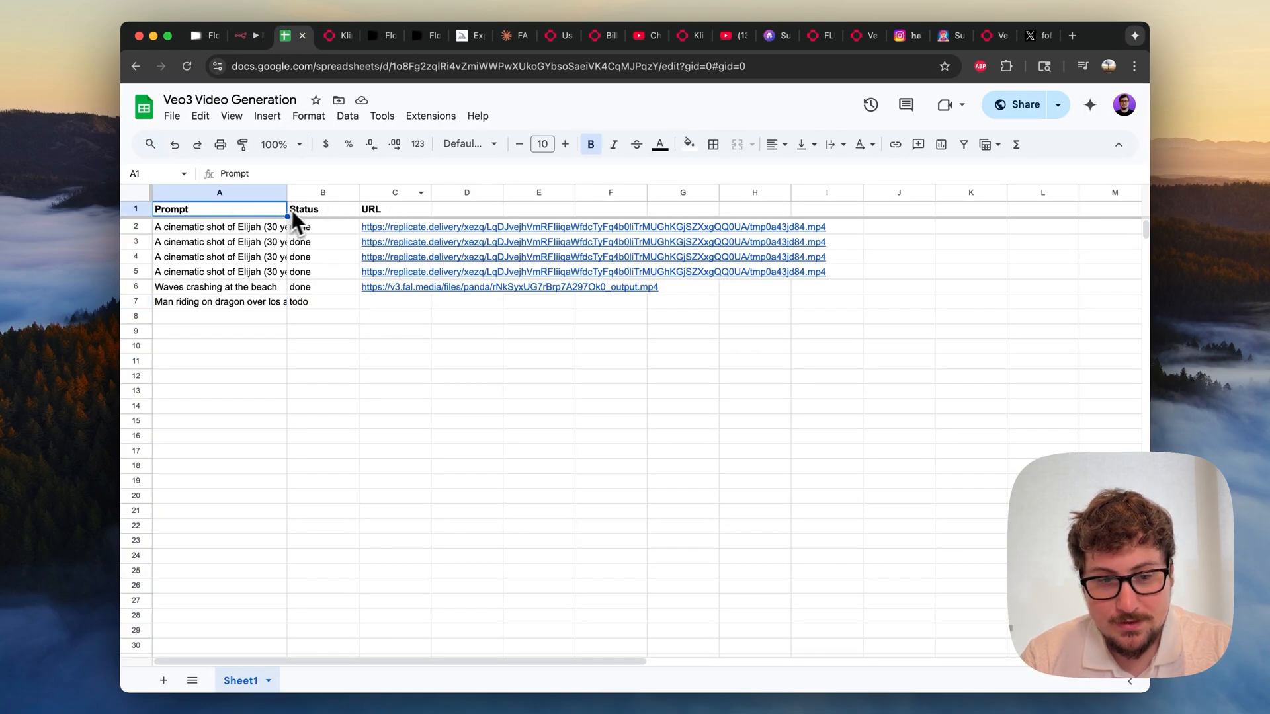
pyautogui.click(344, 211)
pyautogui.click(376, 210)
pyautogui.click(255, 211)
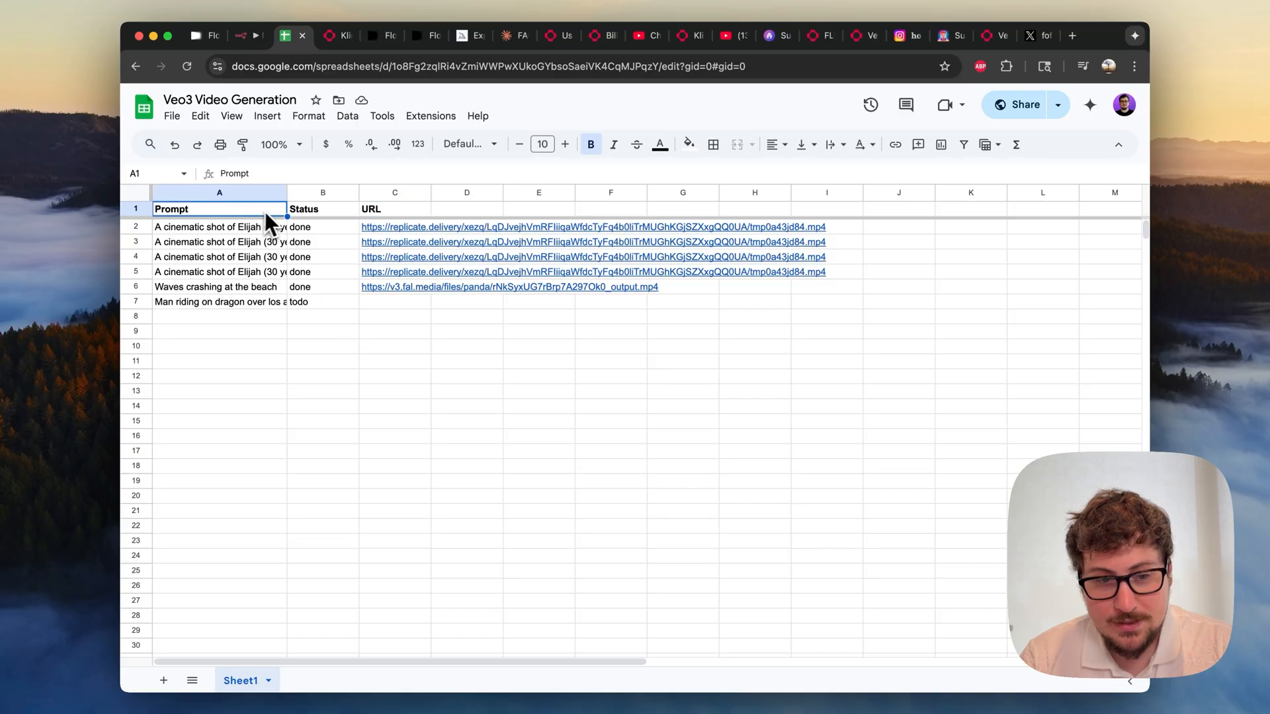
# In the n8n workflow, recheck the Google Sheets node's row_number, Status and URL values to update, and return to the canvas
pyautogui.click(252, 37)
pyautogui.doubleClick(823, 549)
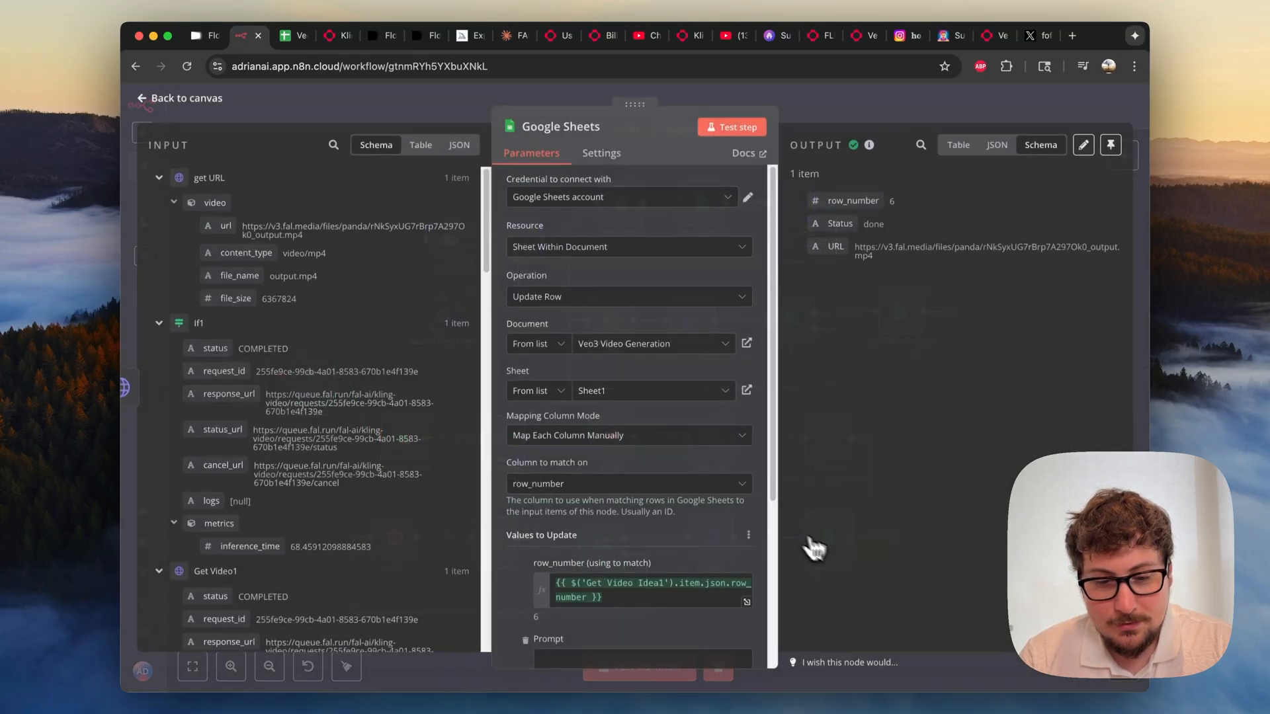
pyautogui.scroll(-3, 628, 496)
pyautogui.scroll(-2, 589, 562)
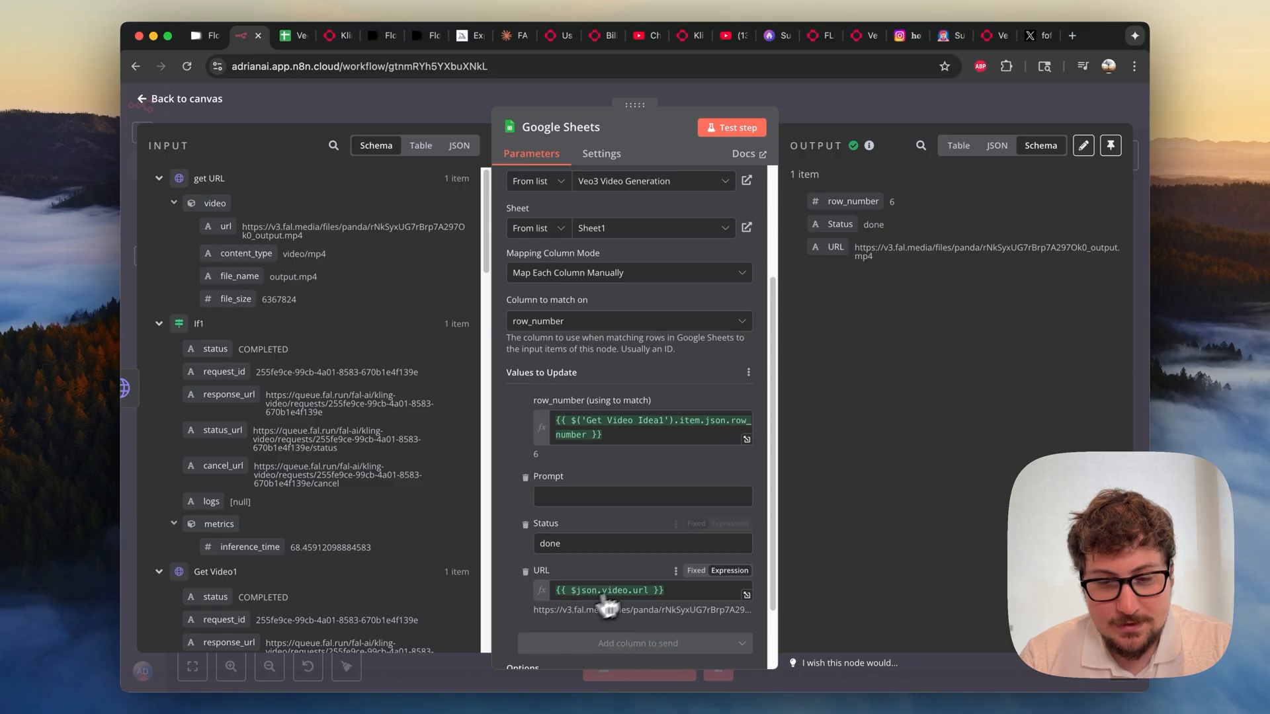
pyautogui.press('Escape')
# Open the generated video linked for the "Waves crashing at the beach" prompt in the Google Sheet, play it, and return to the sheet
pyautogui.click(288, 36)
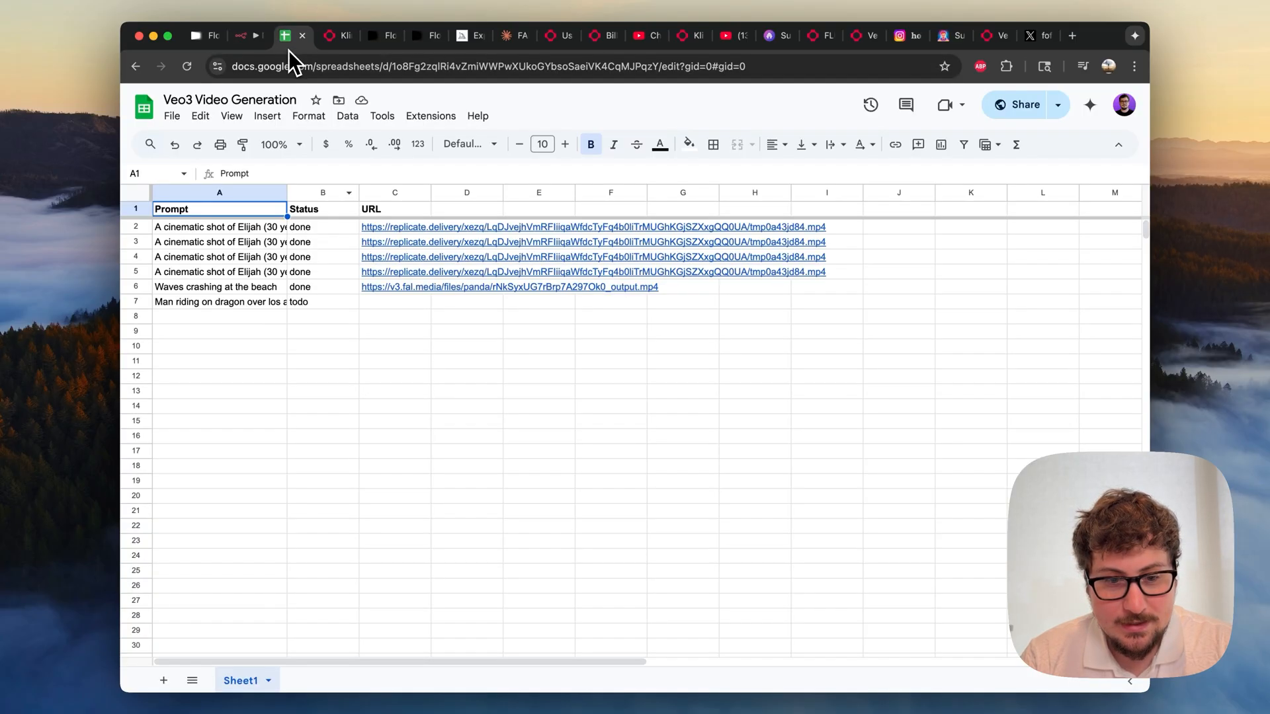
pyautogui.click(396, 291)
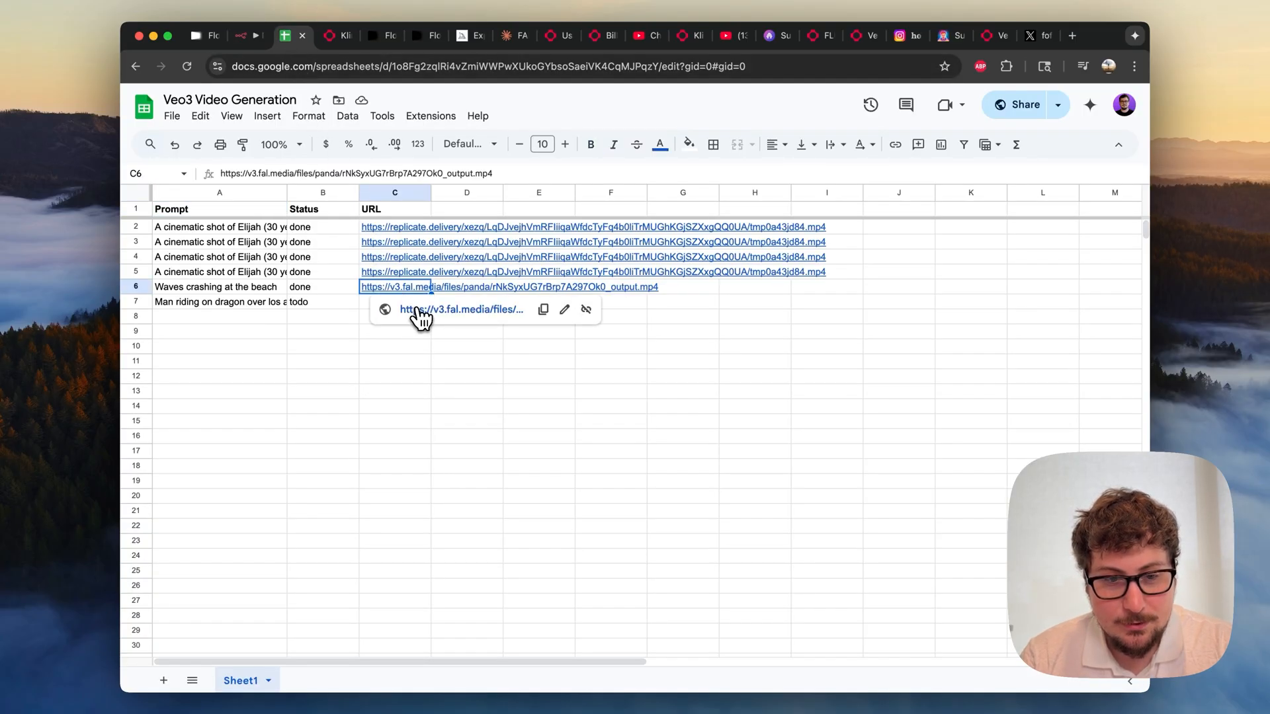
pyautogui.click(419, 313)
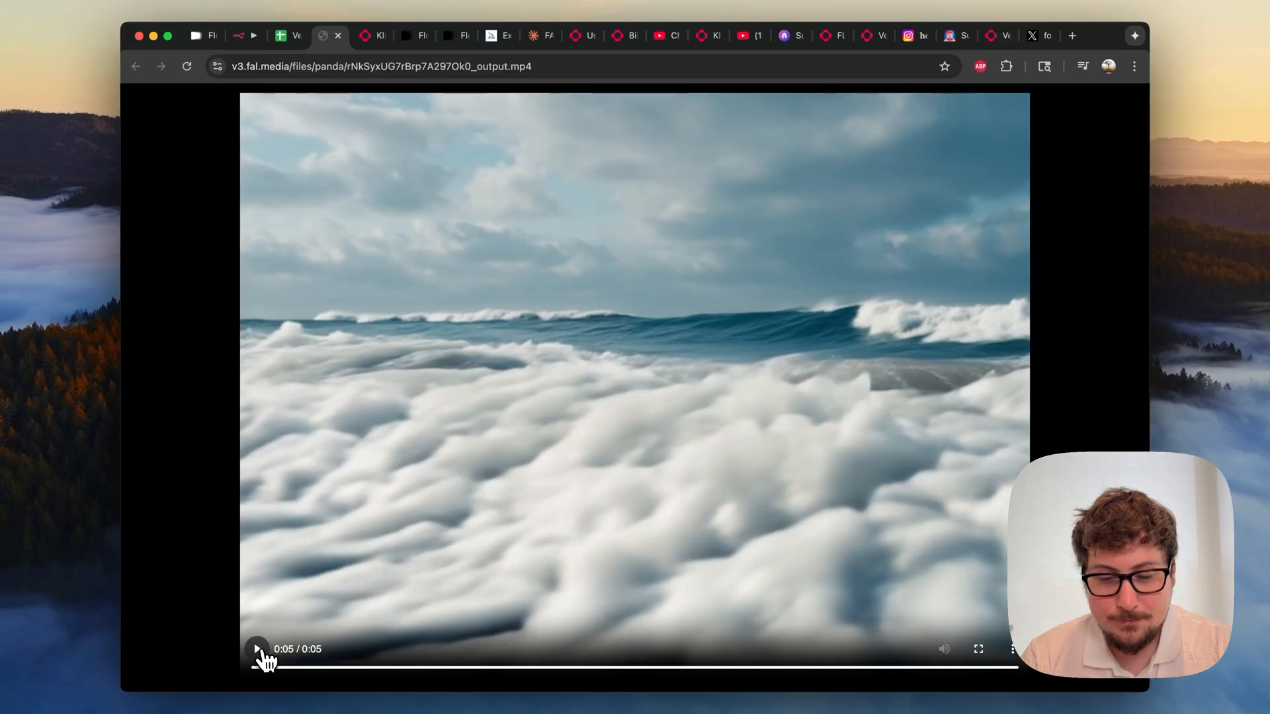
pyautogui.click(259, 652)
pyautogui.click(281, 35)
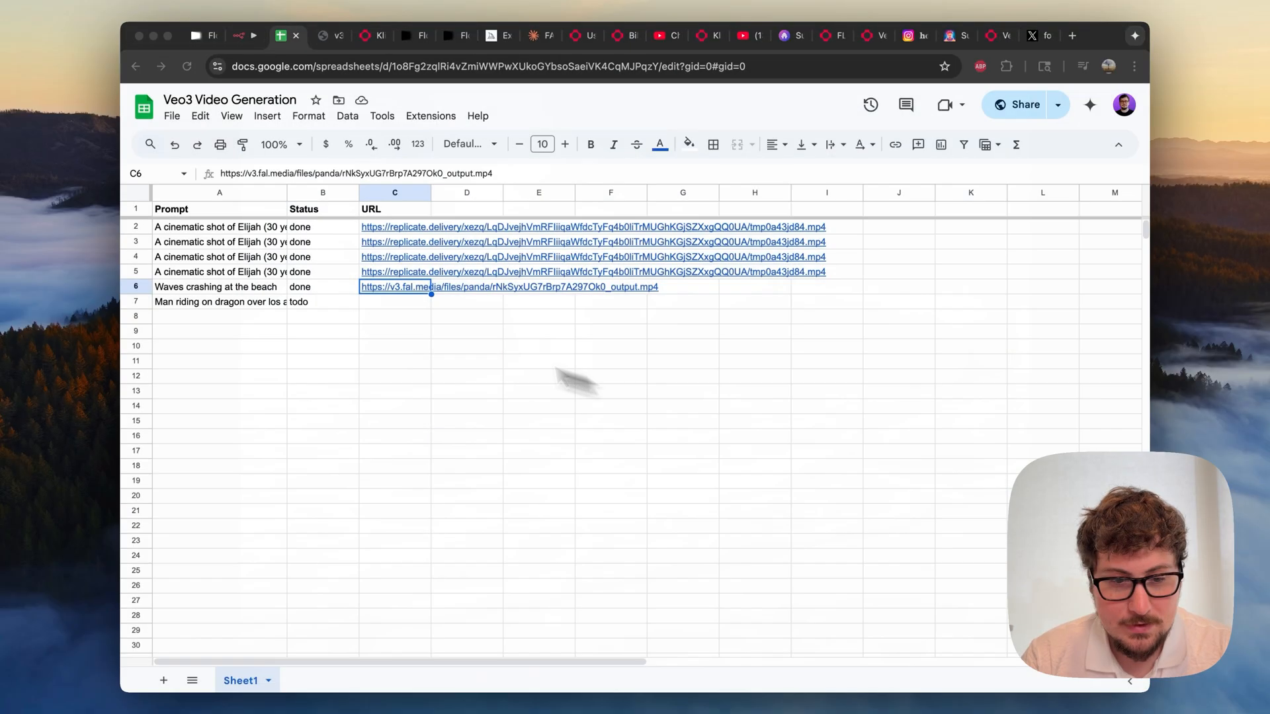
# Check the todo status of the dragon prompt in row 7, and start a test run of the n8n workflow, stopping it partway
pyautogui.click(328, 304)
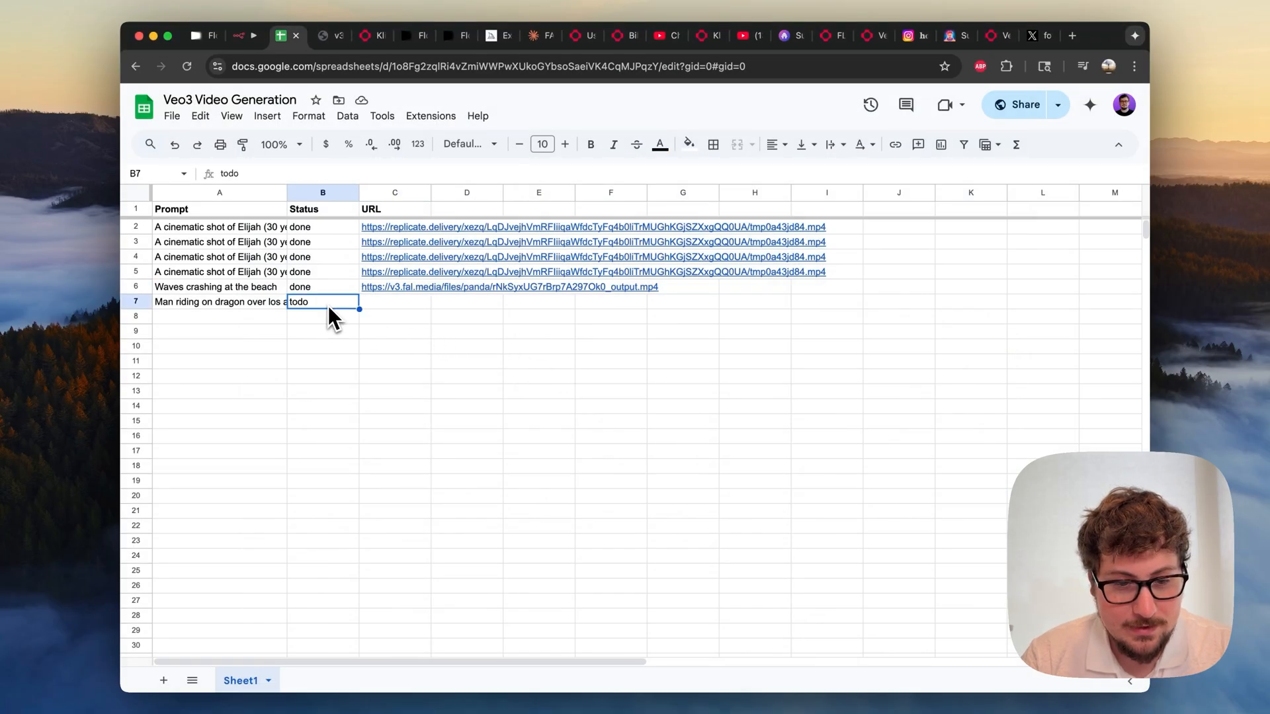
pyautogui.click(239, 38)
pyautogui.click(270, 377)
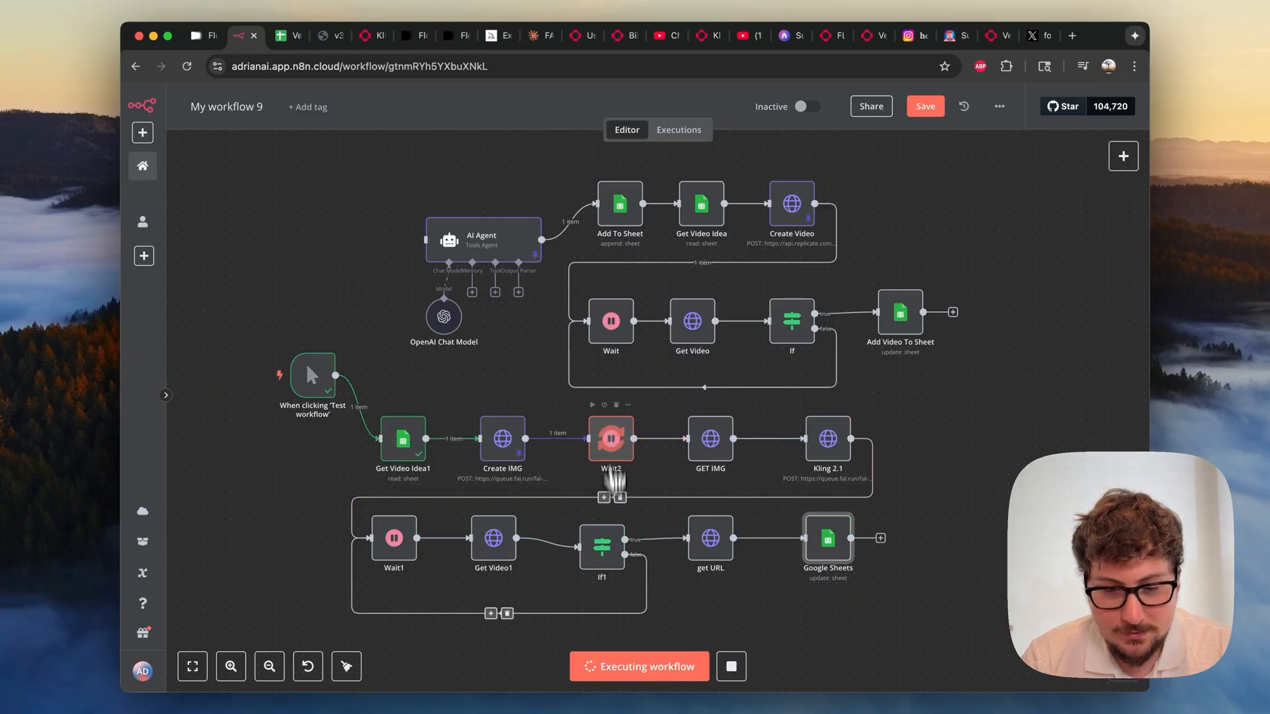
pyautogui.click(731, 666)
# Unpin the Create IMG node's data and run the test workflow again
pyautogui.rightClick(508, 447)
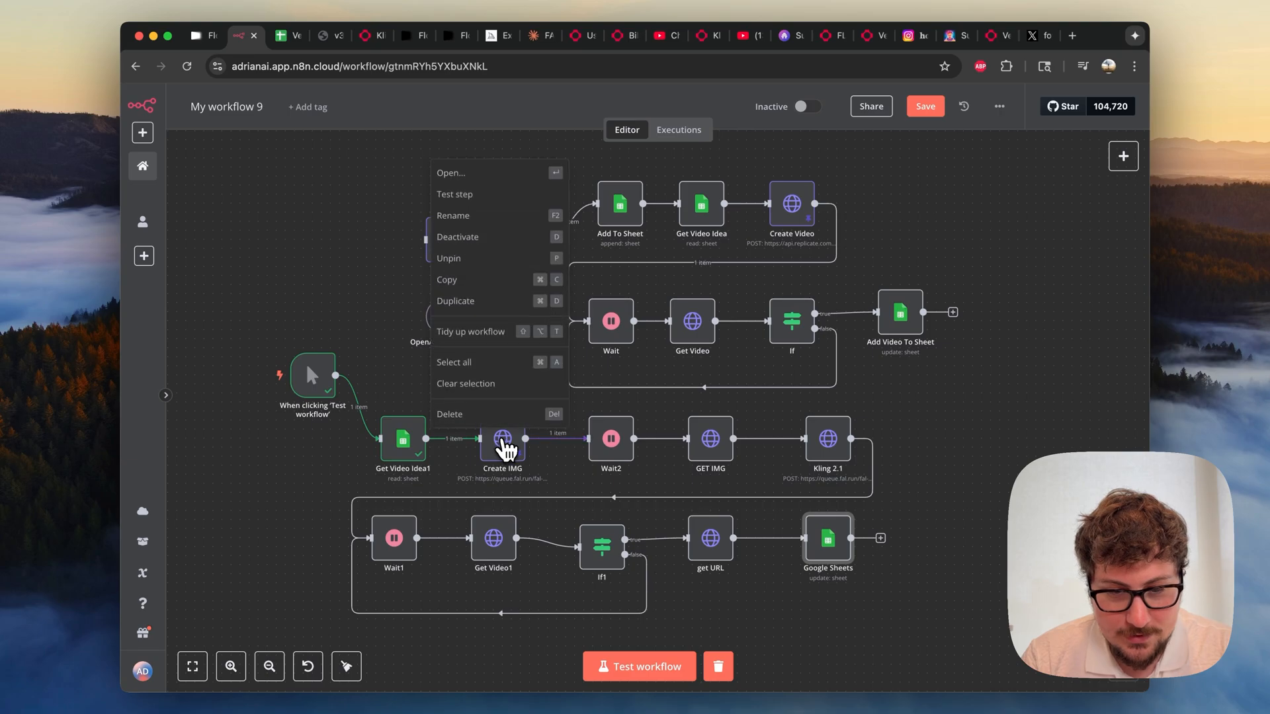
pyautogui.click(486, 271)
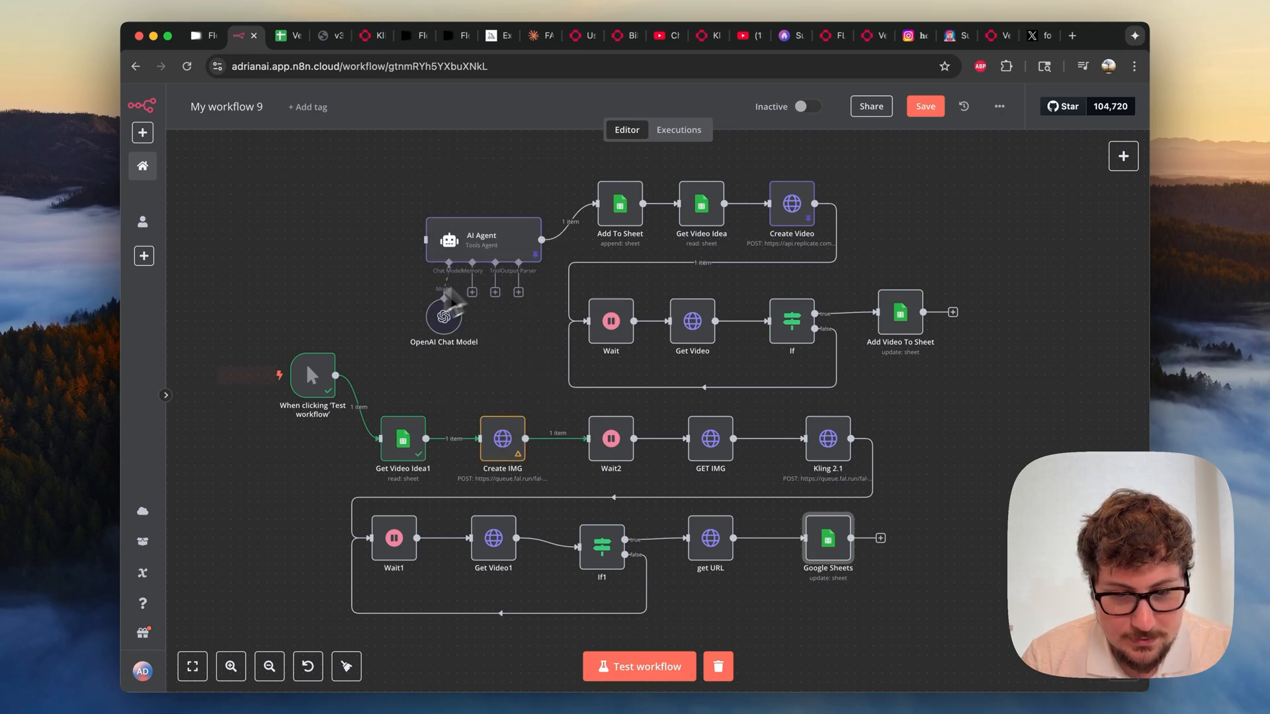
pyautogui.click(279, 377)
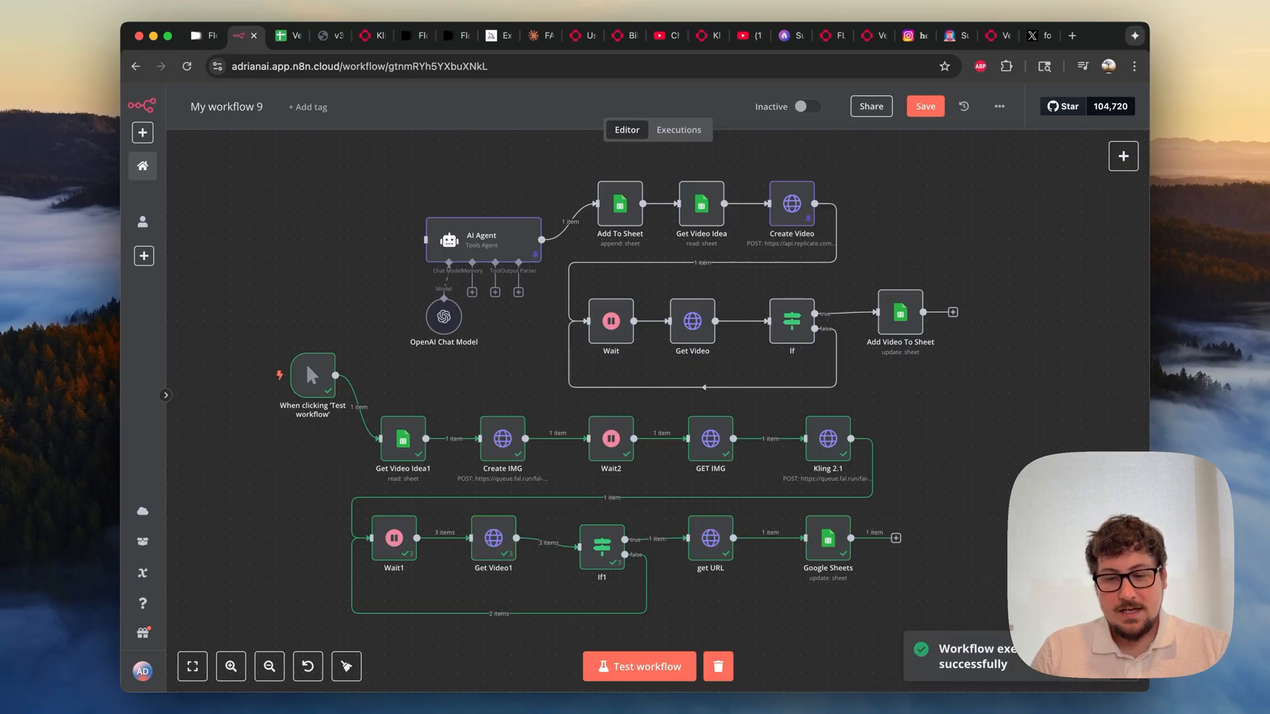
# Open the generated dragon video from row 7 of the Google Sheet, watch it, and return to the sheet
pyautogui.click(280, 35)
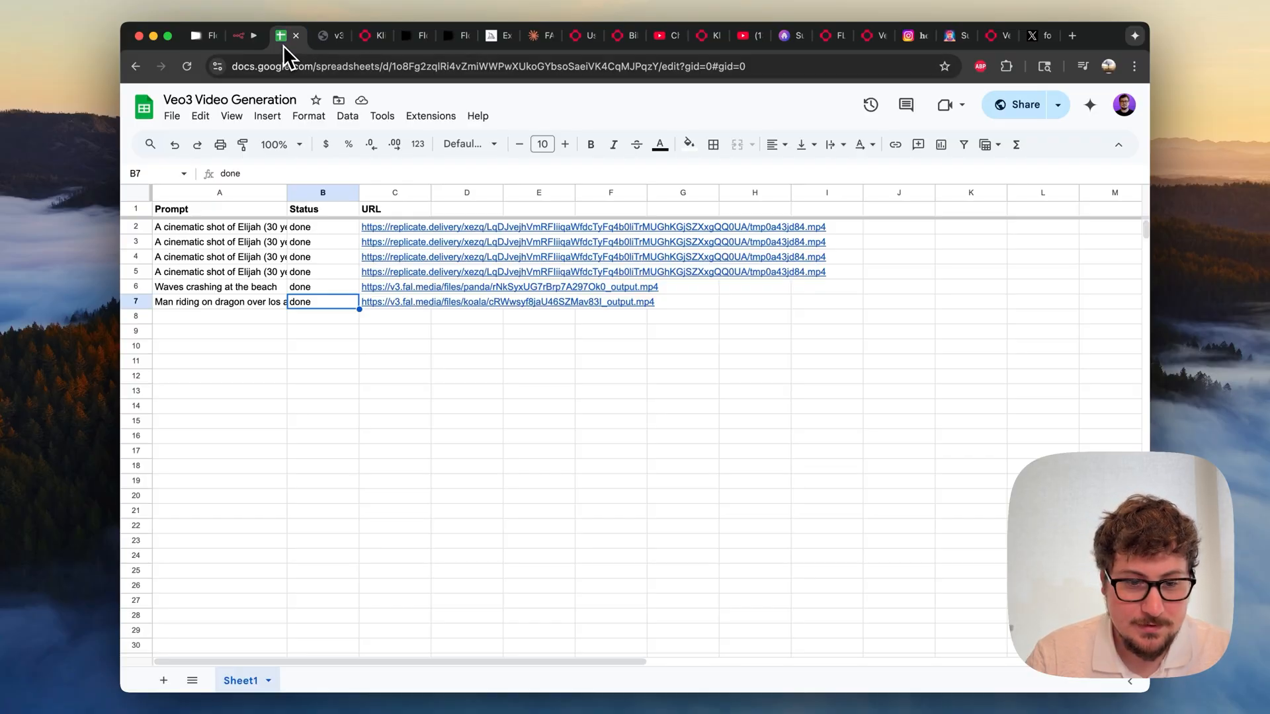
pyautogui.click(399, 304)
pyautogui.click(411, 332)
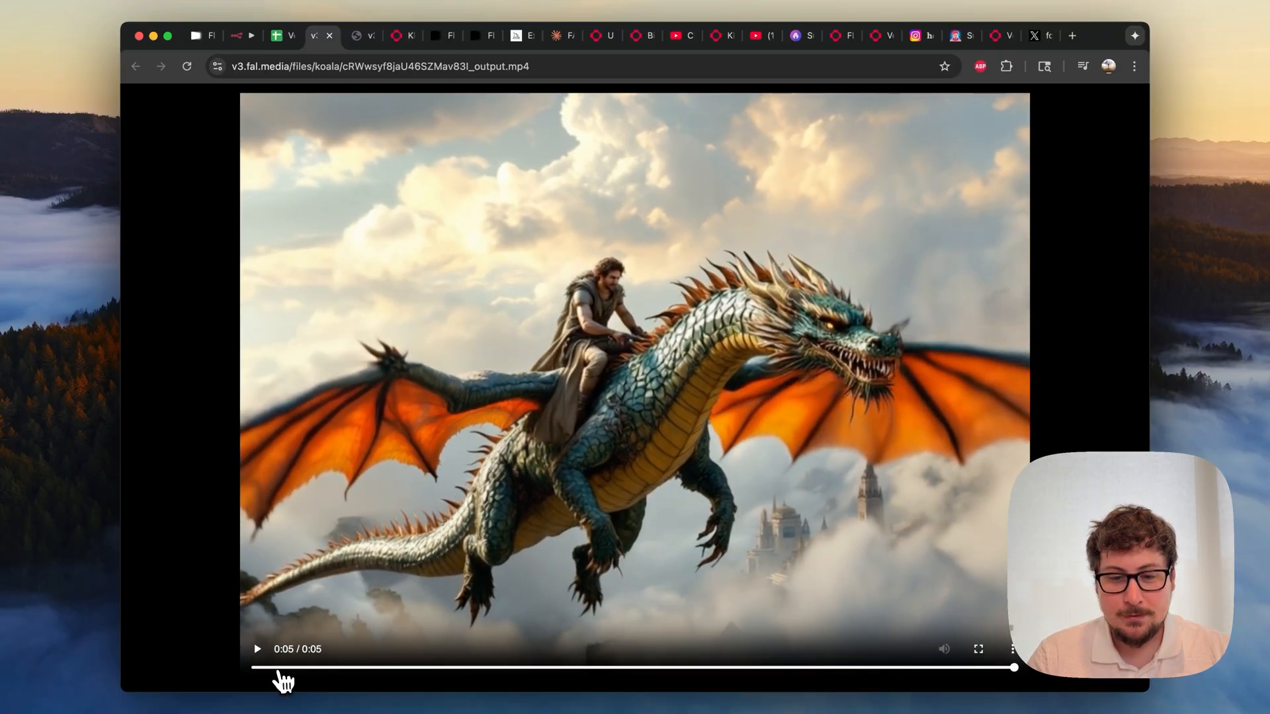
pyautogui.click(278, 36)
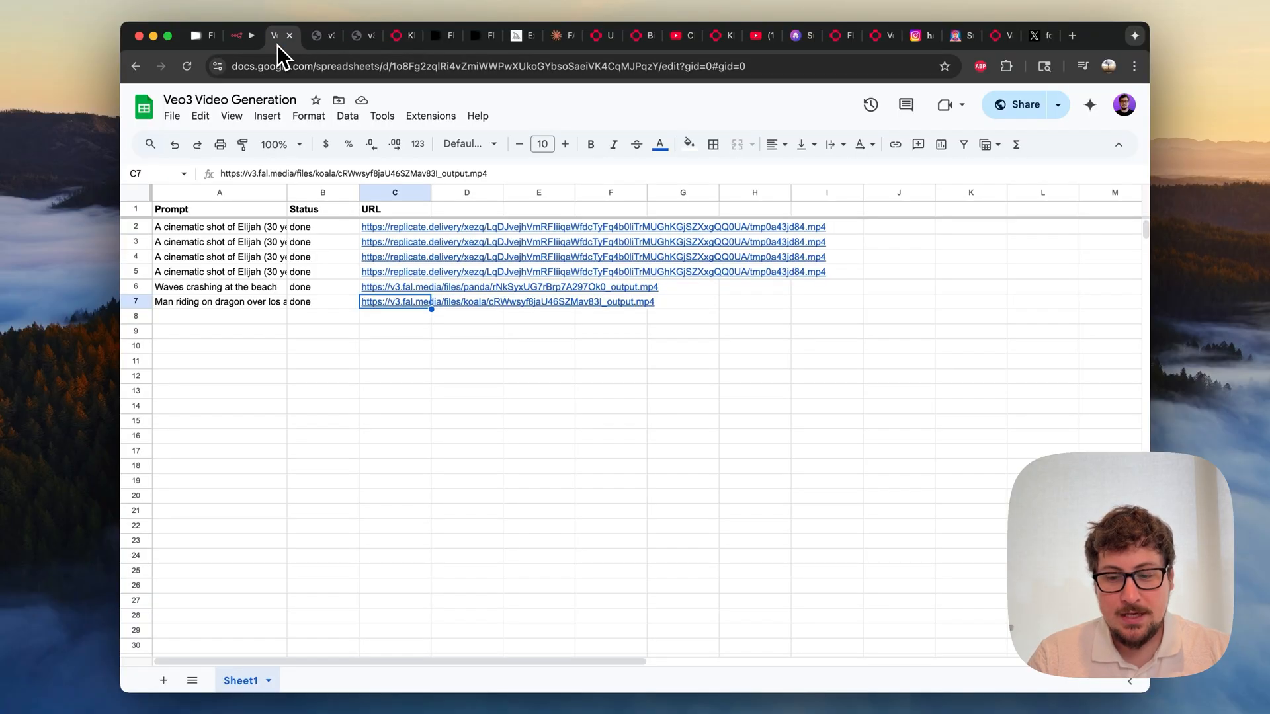
# View the Mentor X profile and the Breaking AI Tool Updates Telegram channel page, declining to open the Telegram app
pyautogui.click(238, 39)
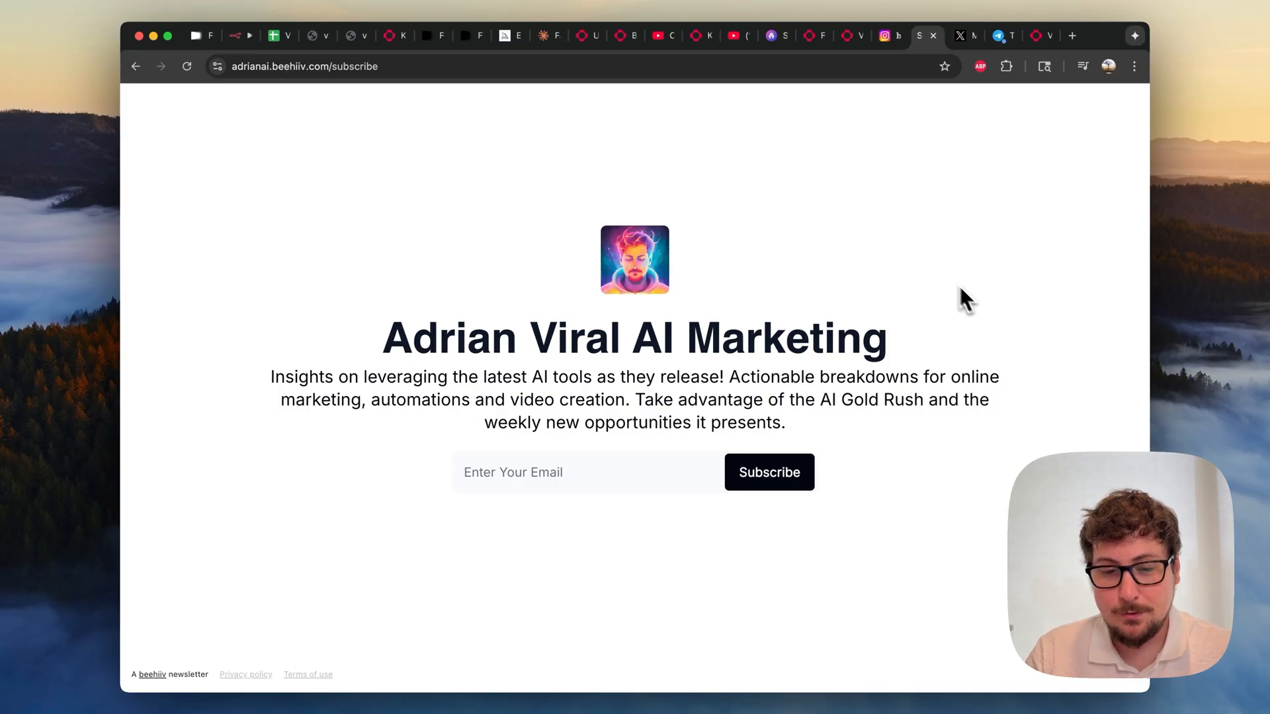
pyautogui.click(960, 36)
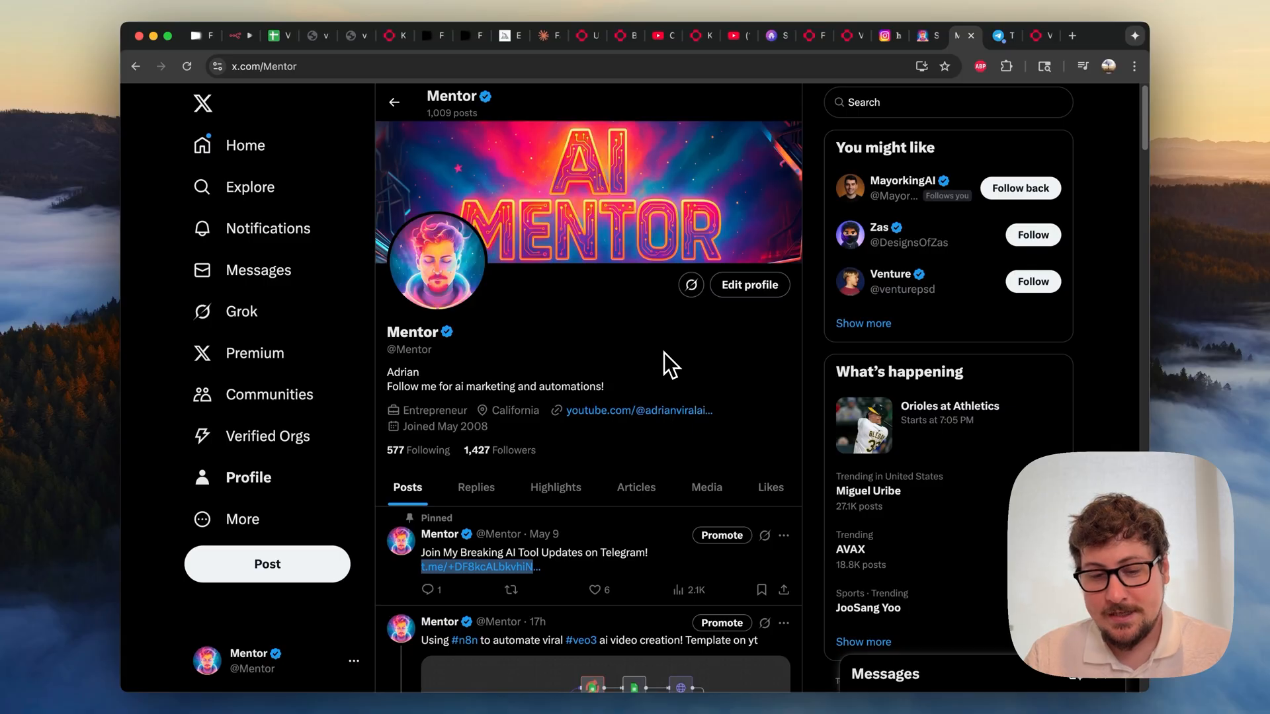
pyautogui.click(996, 37)
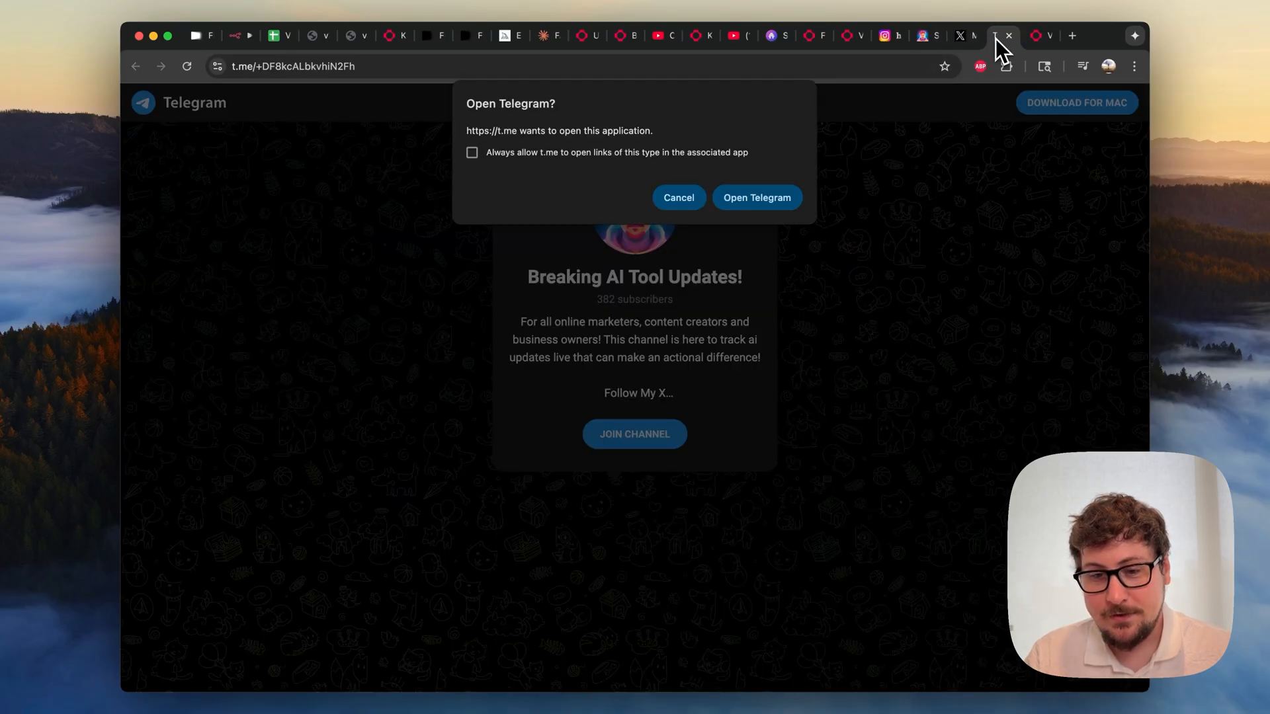
pyautogui.click(678, 199)
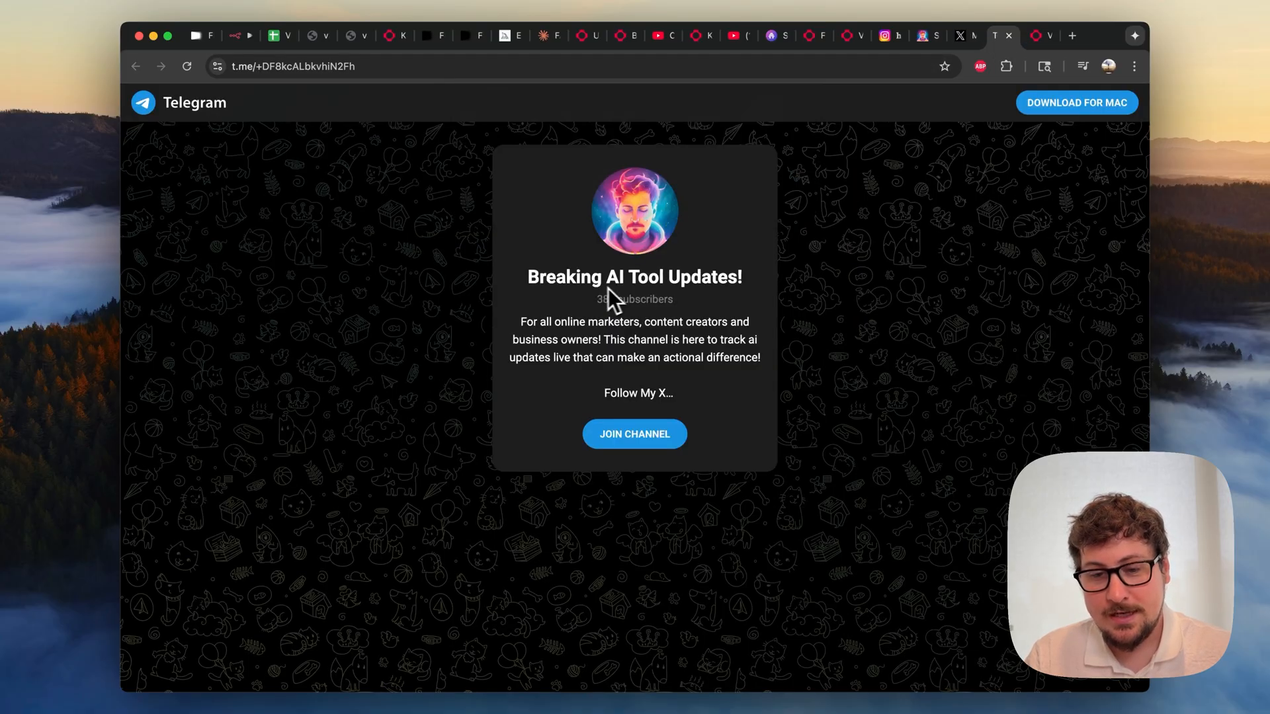